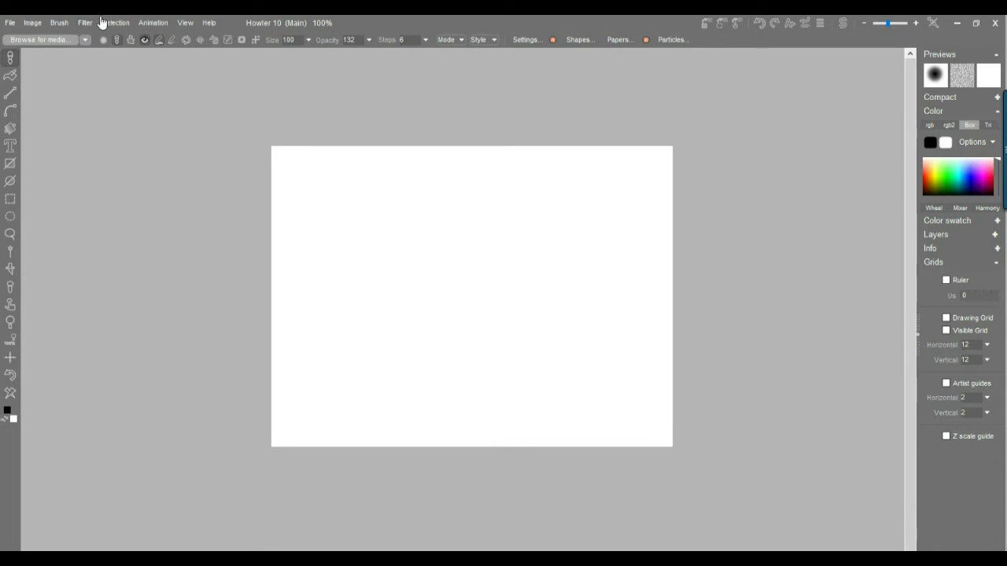
Render a plasma noise texture over the blank canvas.
{"action": "left_click", "coordinate": [88, 24]}
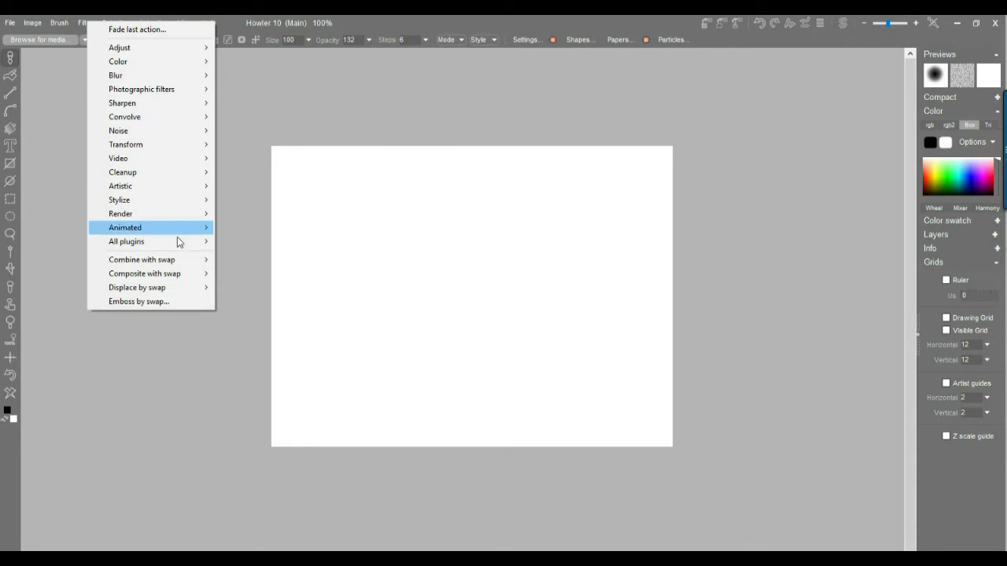
{"action": "mouse_move", "coordinate": [149, 215]}
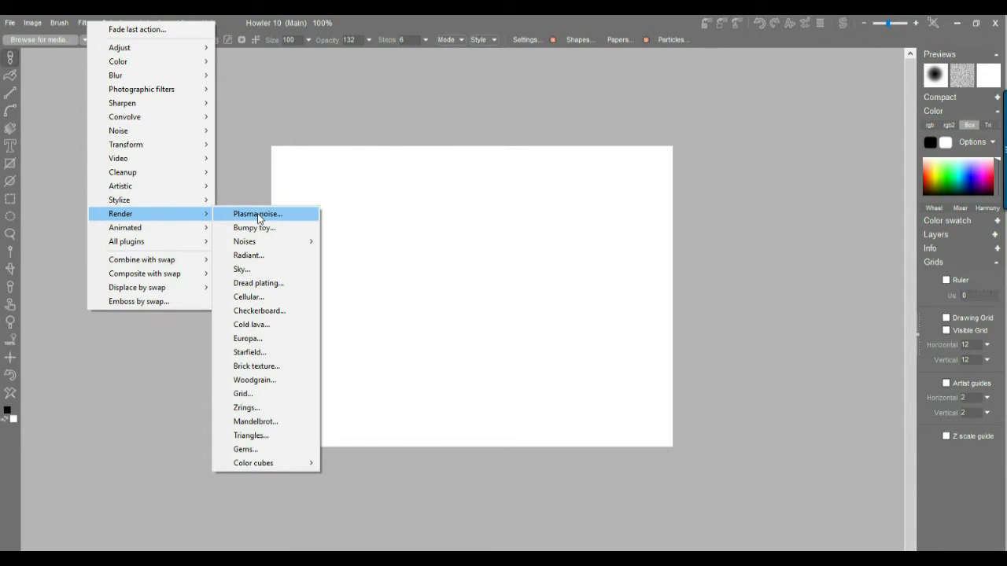
{"action": "left_click", "coordinate": [258, 214]}
{"action": "left_click", "coordinate": [462, 404]}
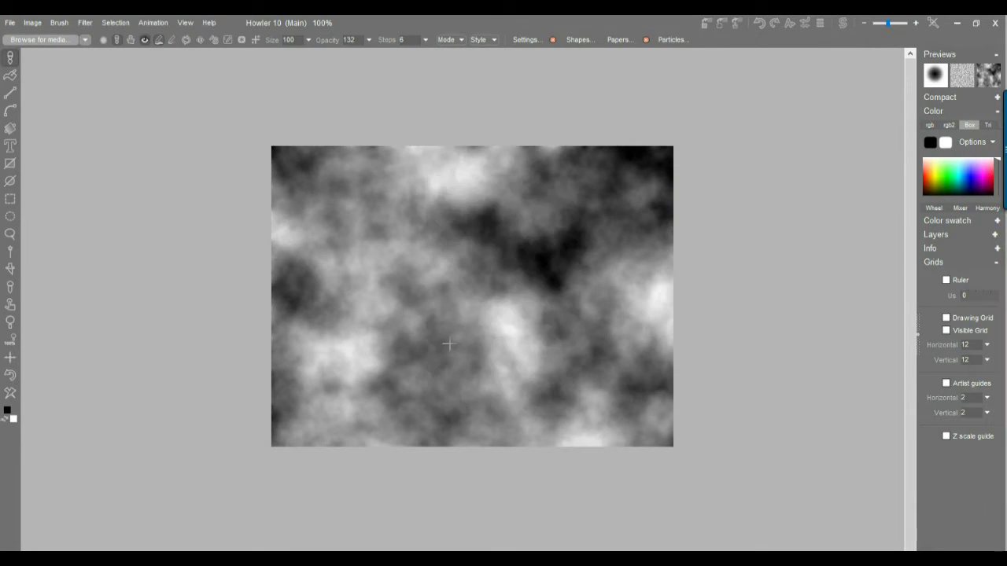
Render Dread plating with scale 9 and weathering 0, and fade it partly into the underlying plasma noise.
{"action": "left_click", "coordinate": [85, 23]}
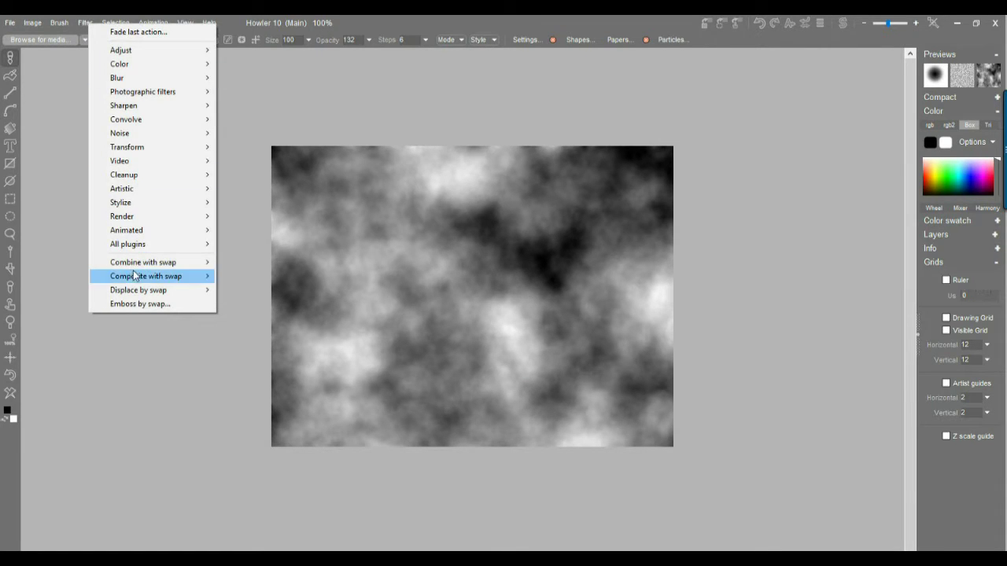
{"action": "mouse_move", "coordinate": [139, 220]}
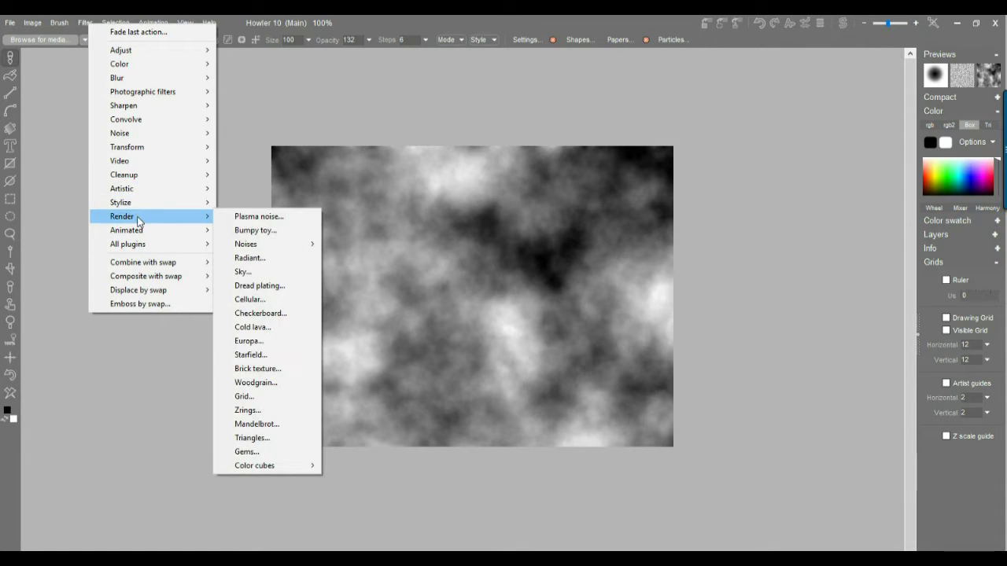
{"action": "left_click", "coordinate": [279, 287]}
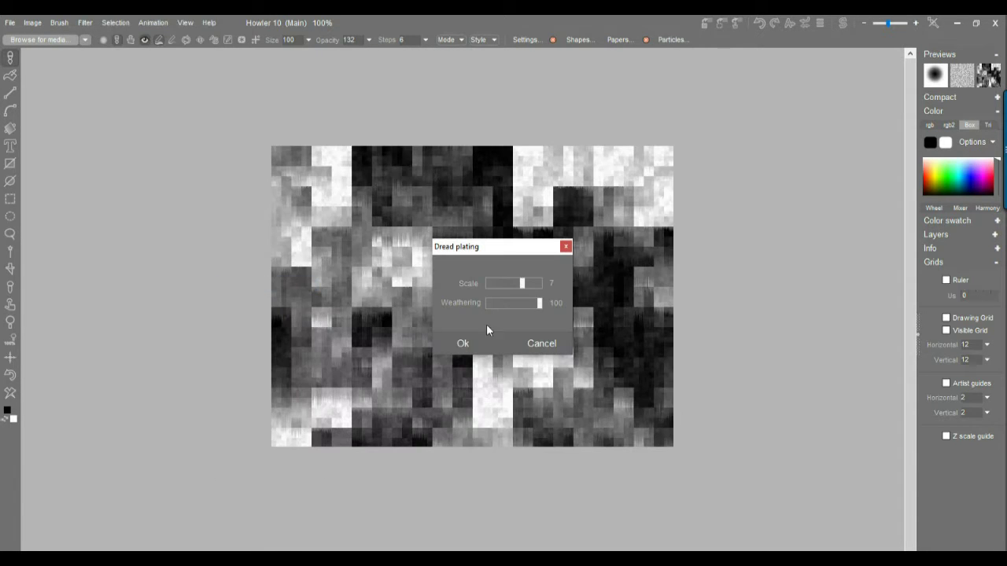
{"action": "left_click_drag", "start_coordinate": [535, 284], "coordinate": [466, 316]}
{"action": "left_click_drag", "start_coordinate": [533, 288], "coordinate": [537, 284]}
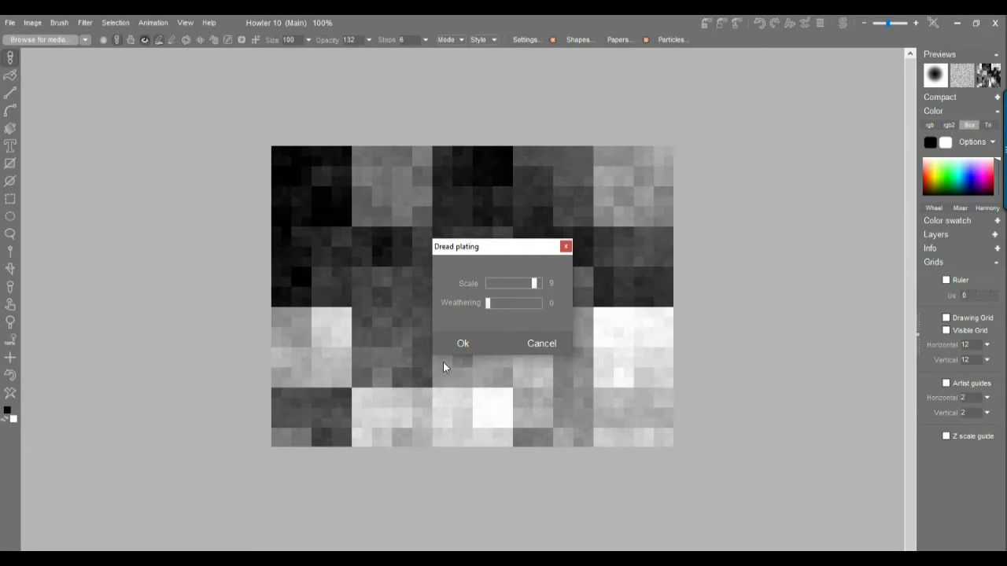
{"action": "left_click", "coordinate": [462, 343]}
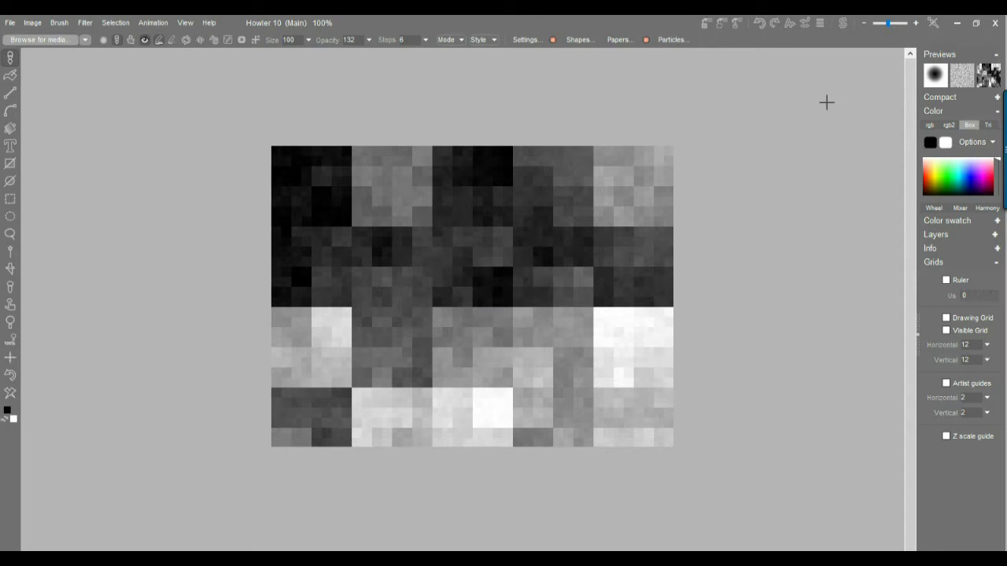
{"action": "left_click", "coordinate": [805, 24]}
{"action": "left_click_drag", "start_coordinate": [837, 63], "coordinate": [764, 63]}
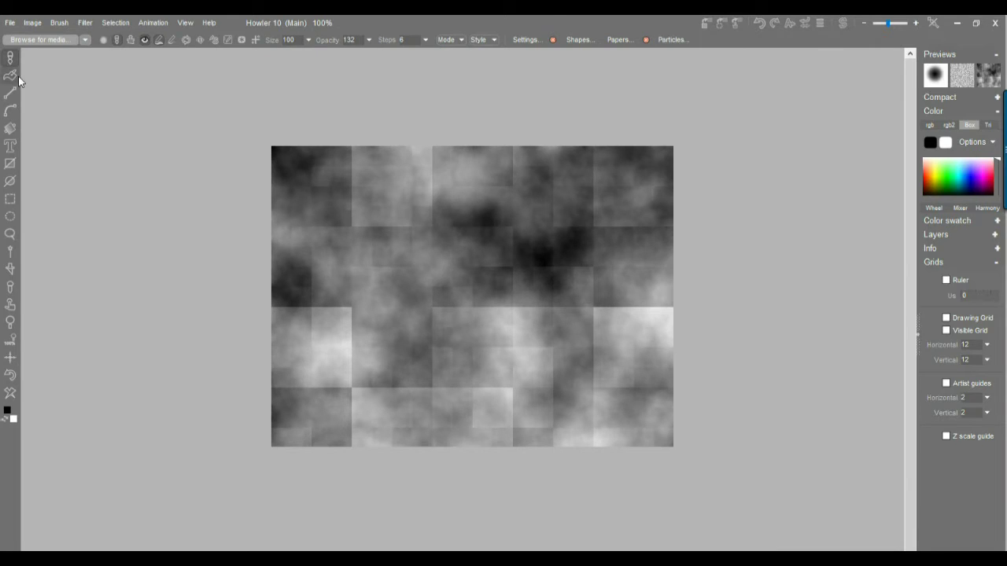
Make the blended texture seamless from the image while keeping its original size.
{"action": "left_click", "coordinate": [33, 25]}
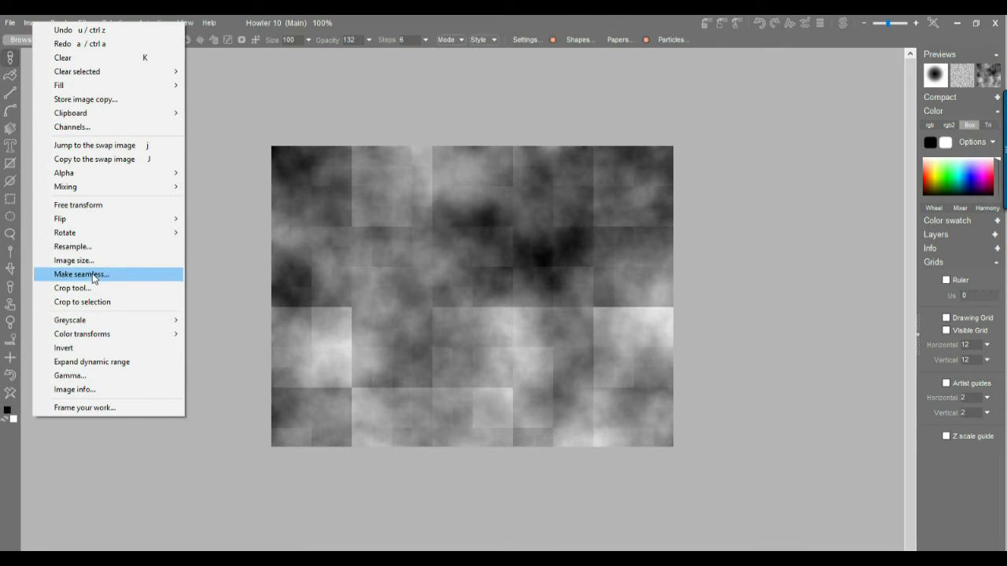
{"action": "left_click", "coordinate": [91, 275]}
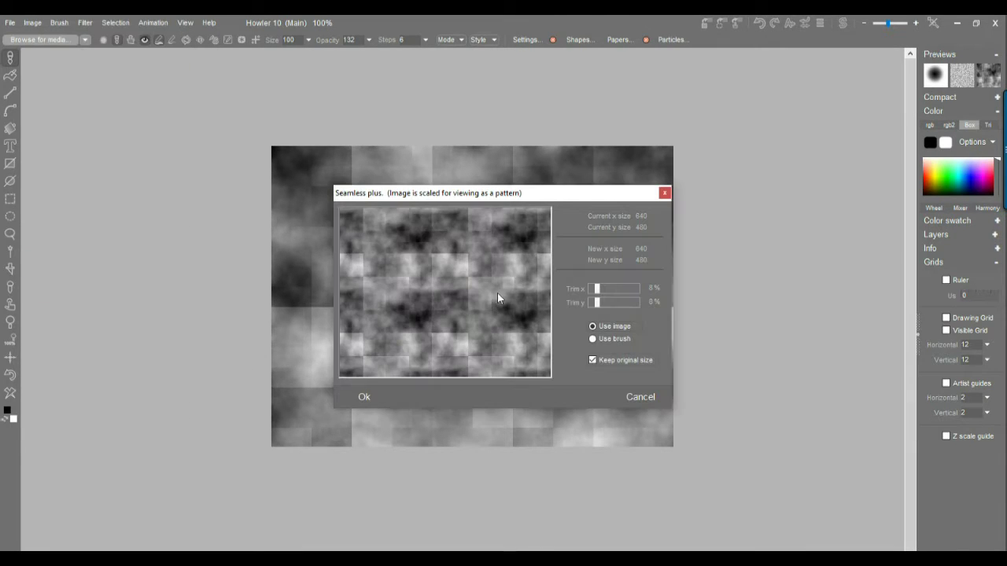
{"action": "left_click", "coordinate": [360, 403]}
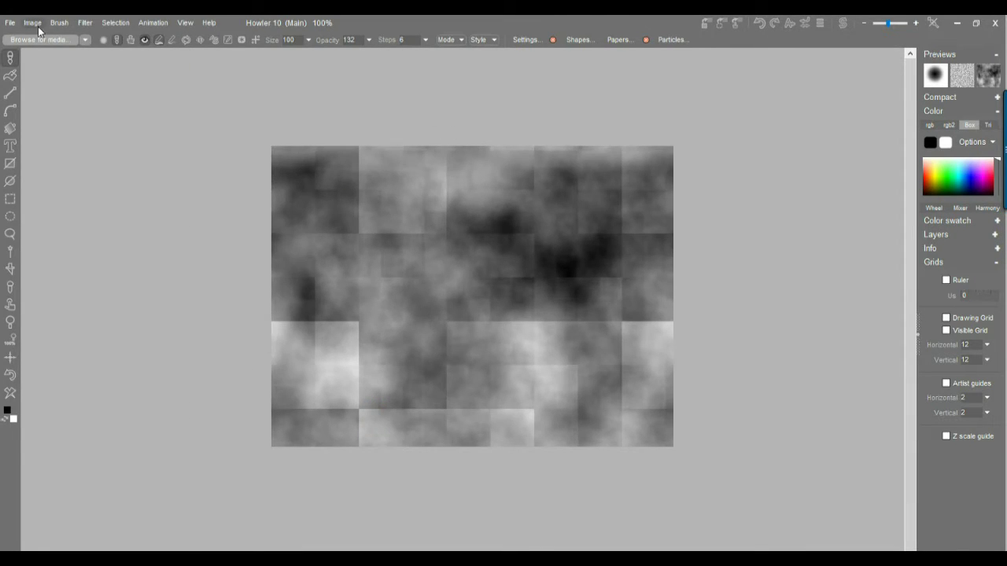
Store a copy of the seamless texture image.
{"action": "left_click", "coordinate": [86, 27]}
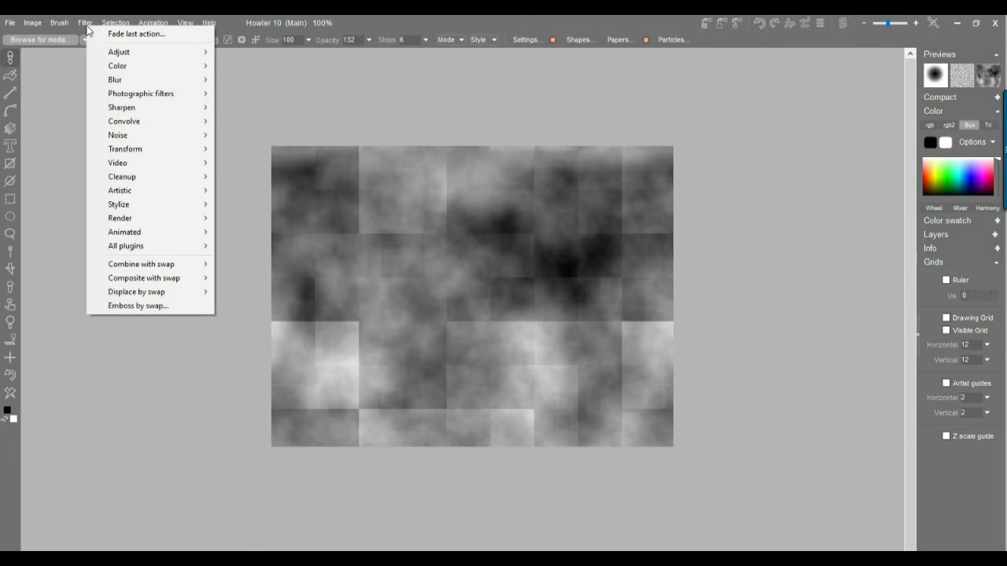
{"action": "mouse_move", "coordinate": [36, 24]}
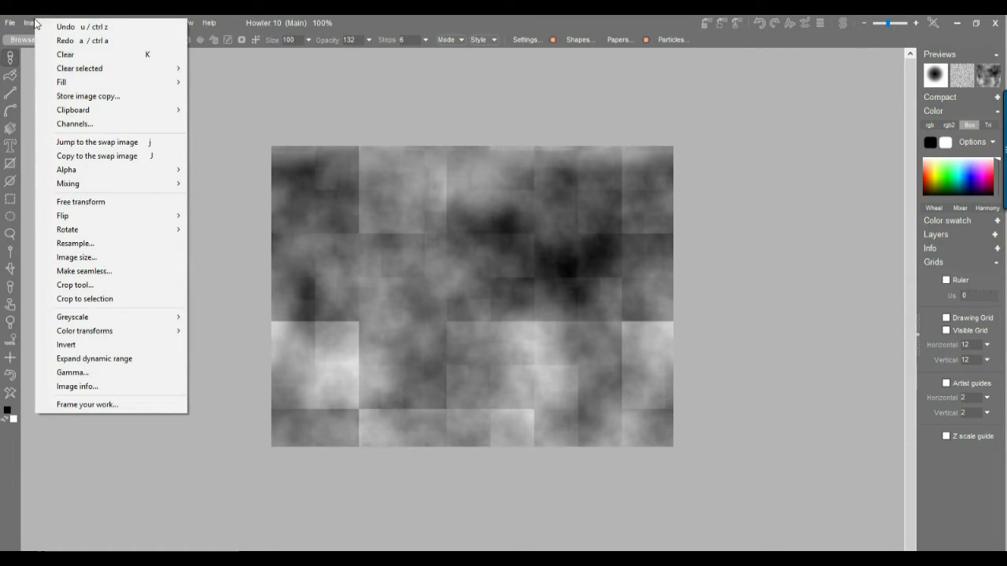
{"action": "left_click", "coordinate": [101, 98]}
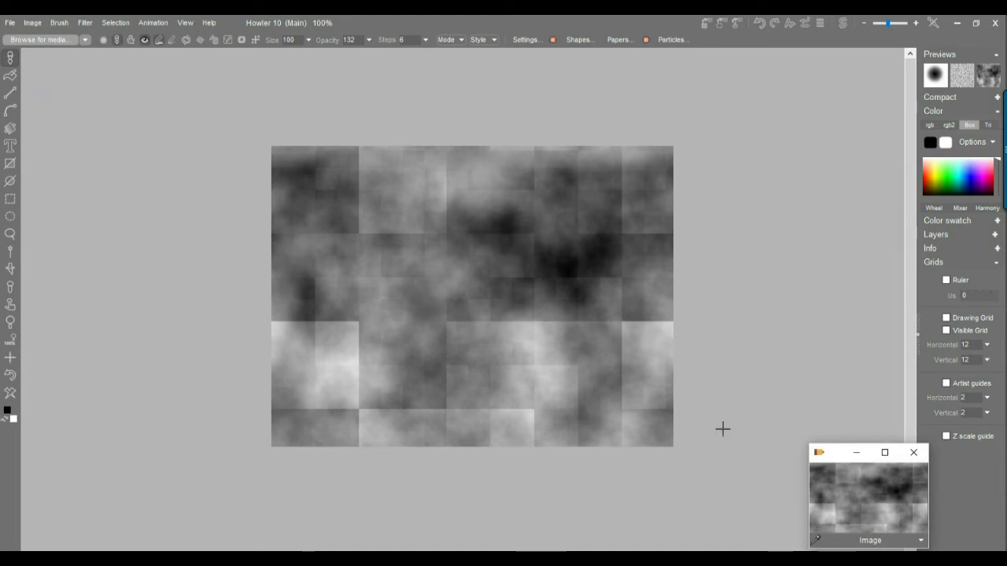
Create a 66-frame animation at 30 fps, initialized with copies of the current frame.
{"action": "left_click", "coordinate": [155, 22]}
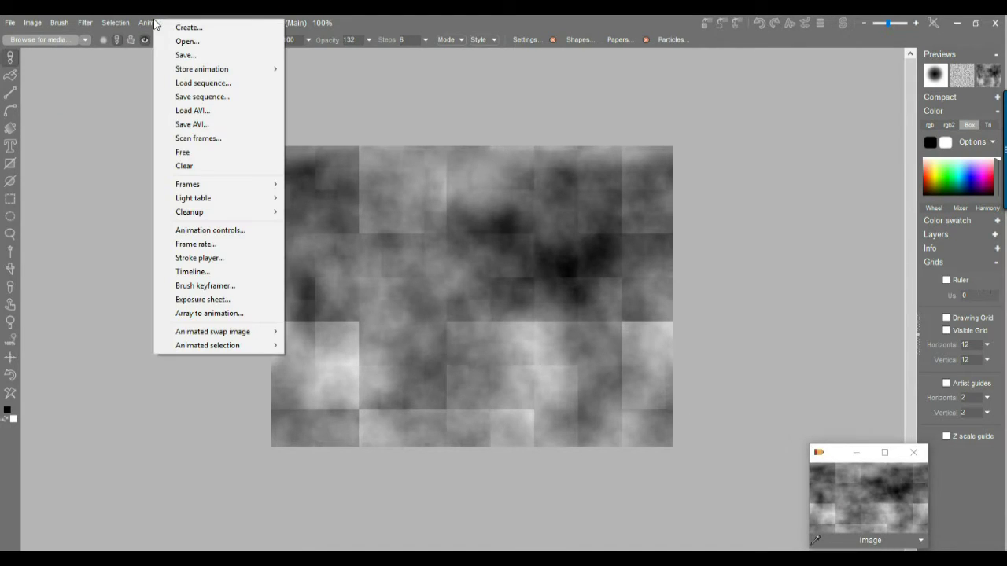
{"action": "left_click", "coordinate": [202, 30]}
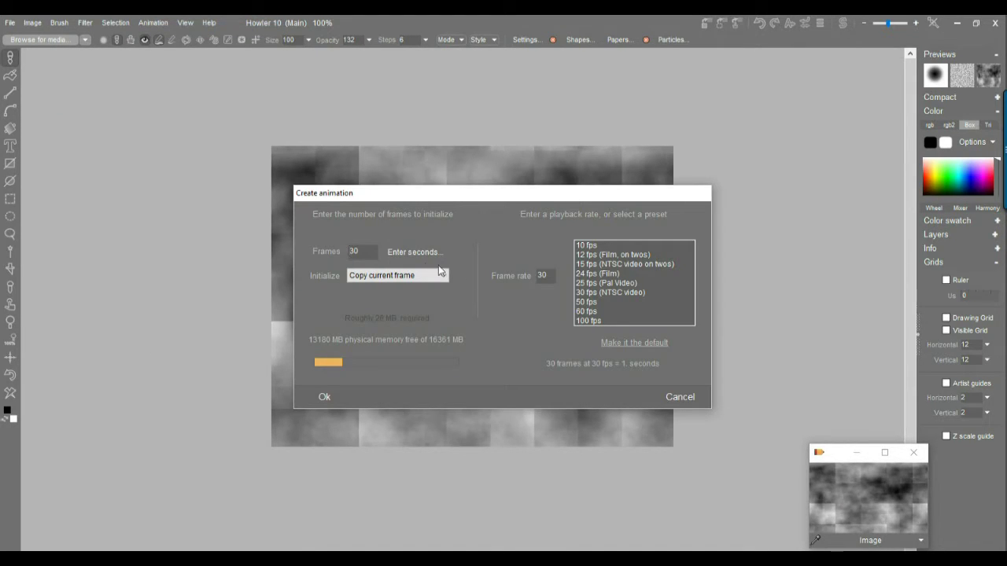
{"action": "double_click", "coordinate": [375, 253]}
{"action": "type", "text": "66"}
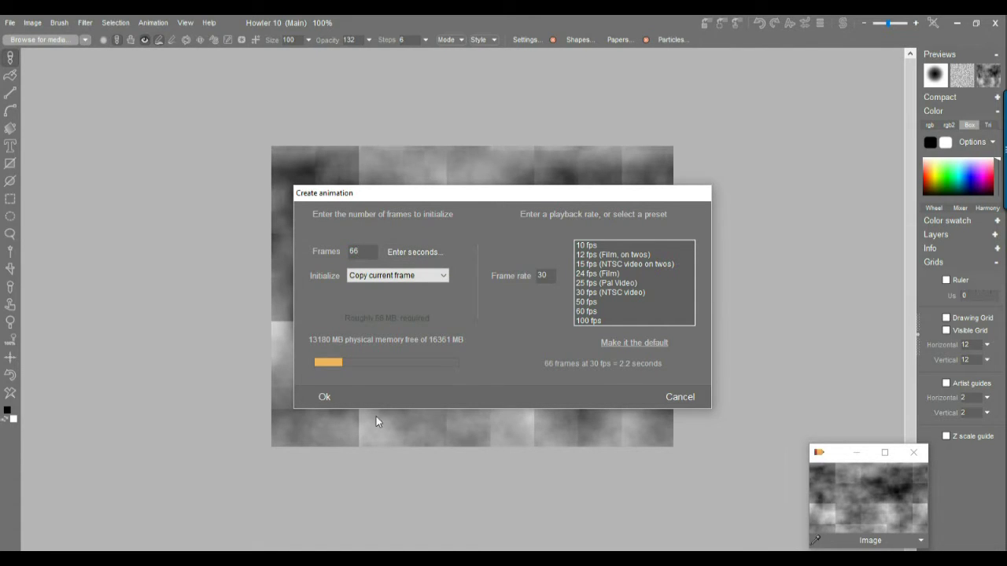
{"action": "left_click", "coordinate": [323, 398]}
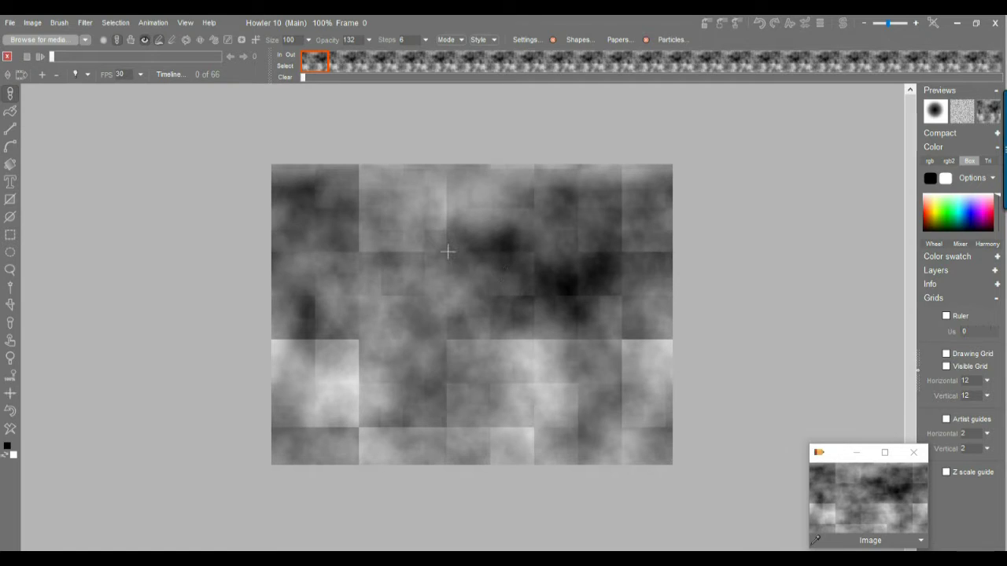
Preview the texture animation by playing it and scrubbing to the last frame.
{"action": "left_click", "coordinate": [40, 57]}
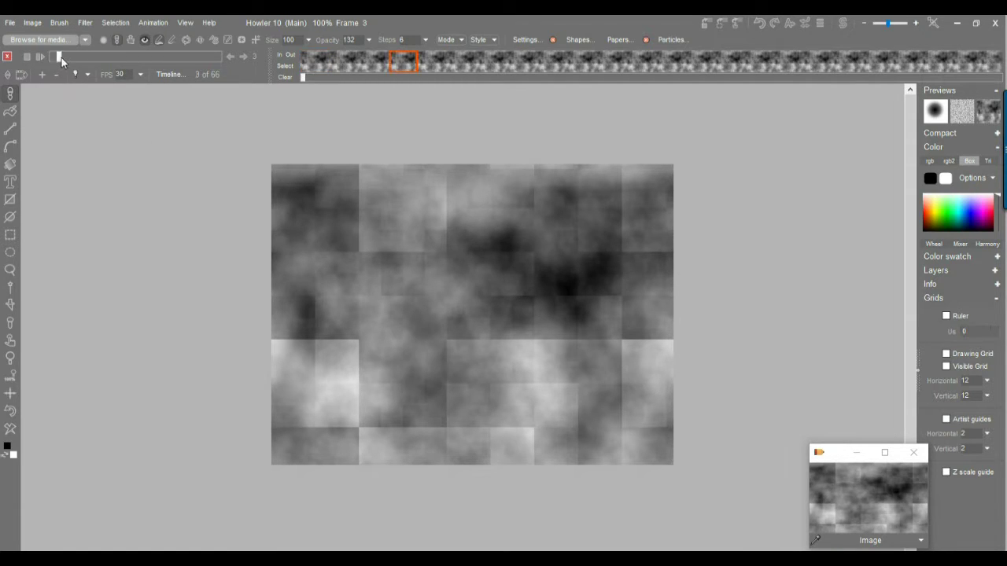
{"action": "left_click", "coordinate": [40, 55]}
{"action": "left_click_drag", "start_coordinate": [49, 56], "coordinate": [206, 56]}
Store a copy of the texture animation and place its preview window beside the canvas.
{"action": "left_click", "coordinate": [151, 22]}
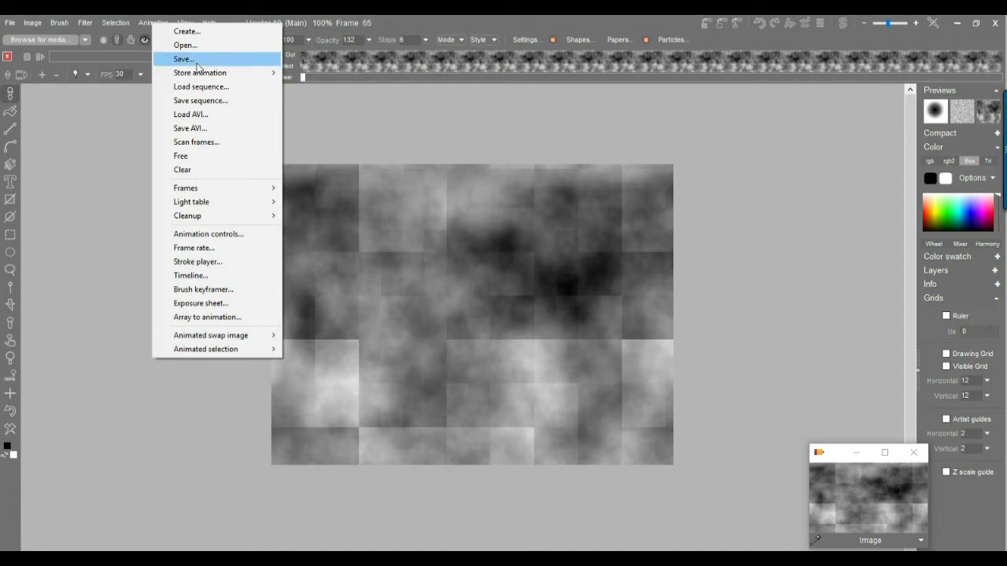
{"action": "mouse_move", "coordinate": [259, 72]}
{"action": "left_click", "coordinate": [326, 86]}
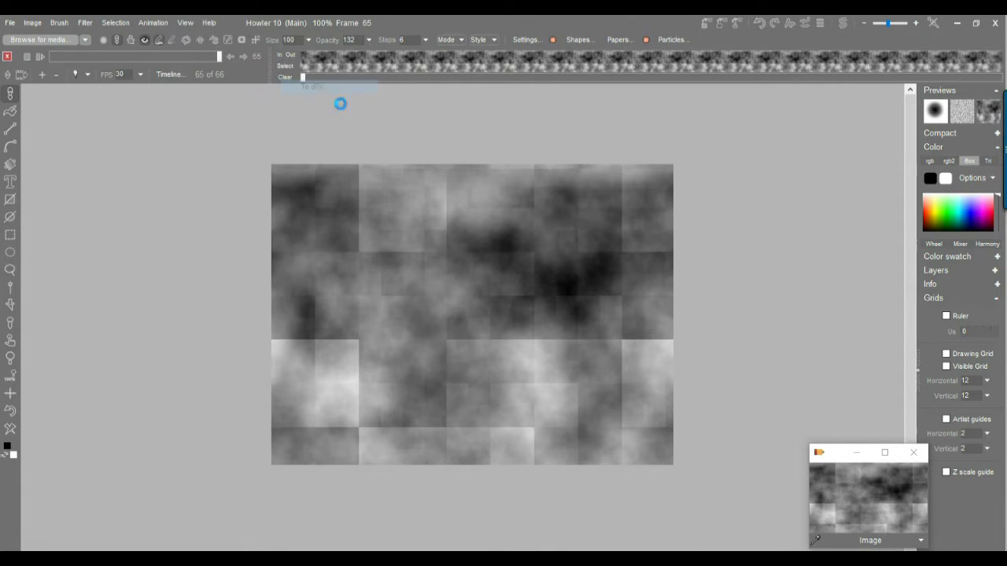
{"action": "left_click_drag", "start_coordinate": [702, 419], "coordinate": [75, 117]}
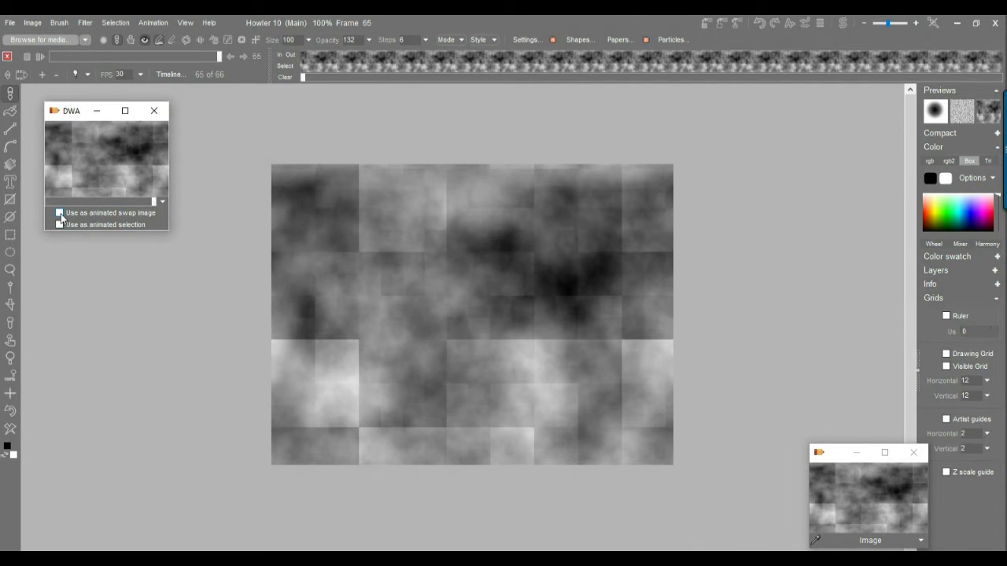
{"action": "left_click_drag", "start_coordinate": [71, 114], "coordinate": [371, 128]}
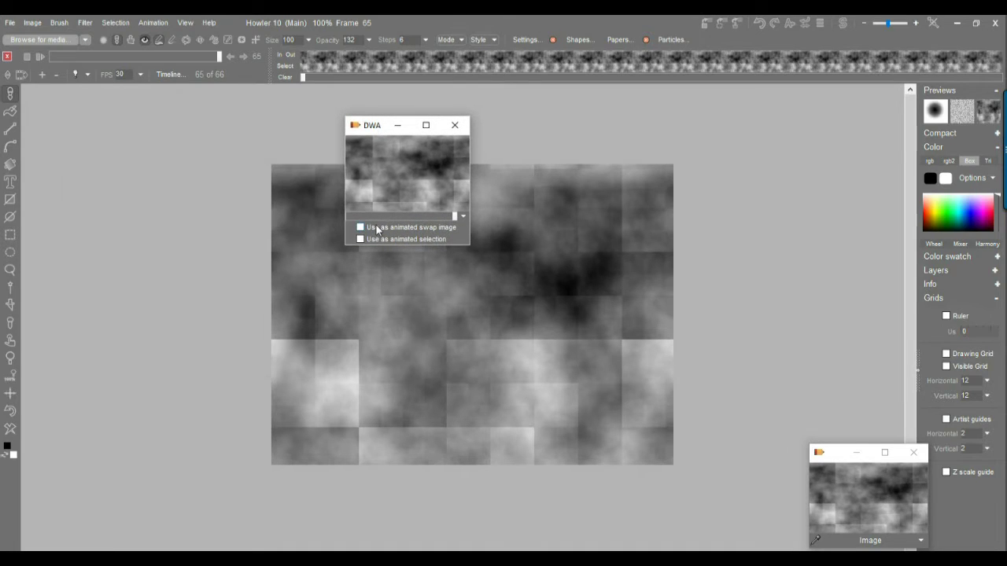
{"action": "left_click_drag", "start_coordinate": [376, 130], "coordinate": [80, 118]}
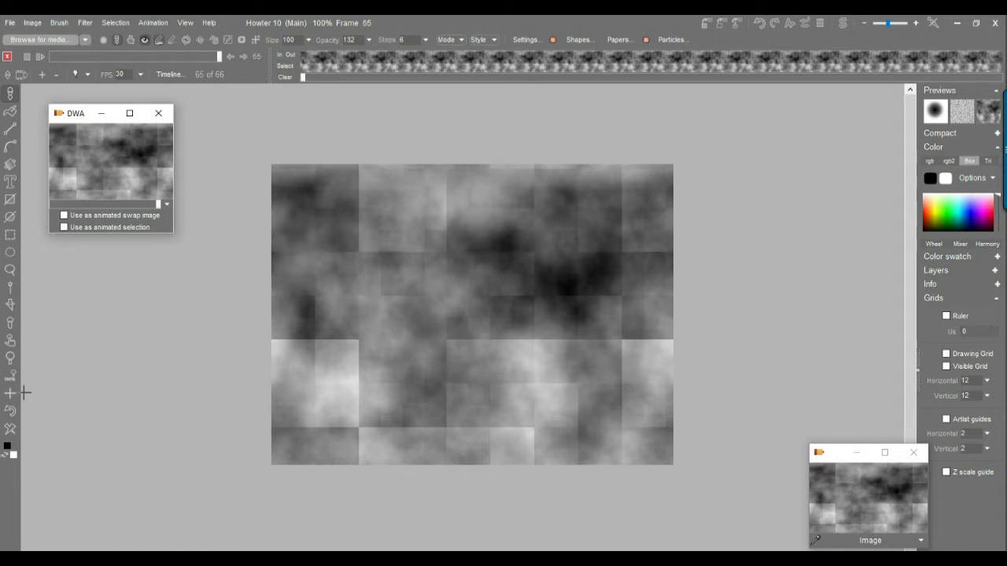
Clear the canvas to white and create a new 66-frame animation at 30 fps, replacing the existing one.
{"action": "left_click", "coordinate": [9, 429]}
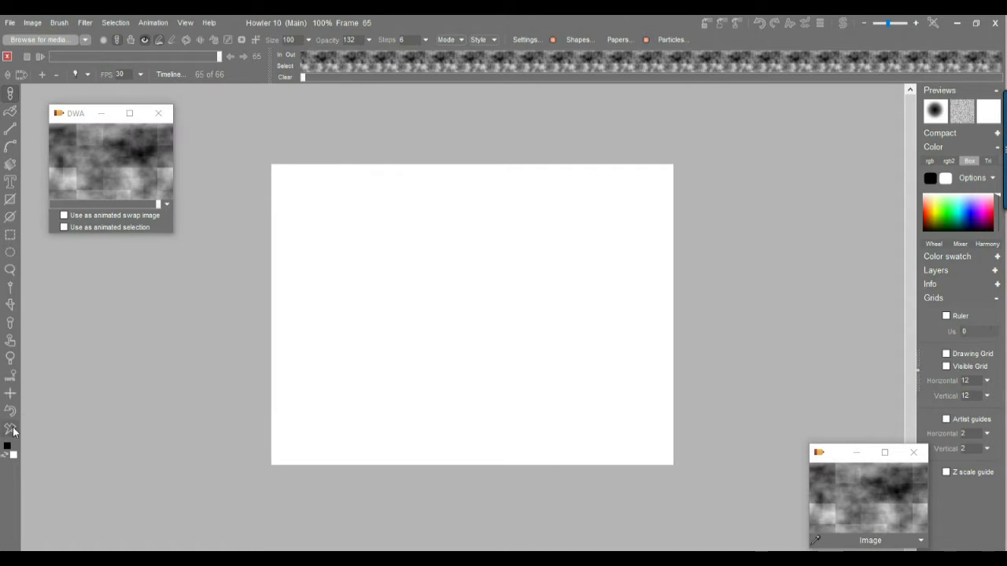
{"action": "left_click", "coordinate": [160, 24]}
{"action": "left_click", "coordinate": [180, 31]}
{"action": "double_click", "coordinate": [366, 251]}
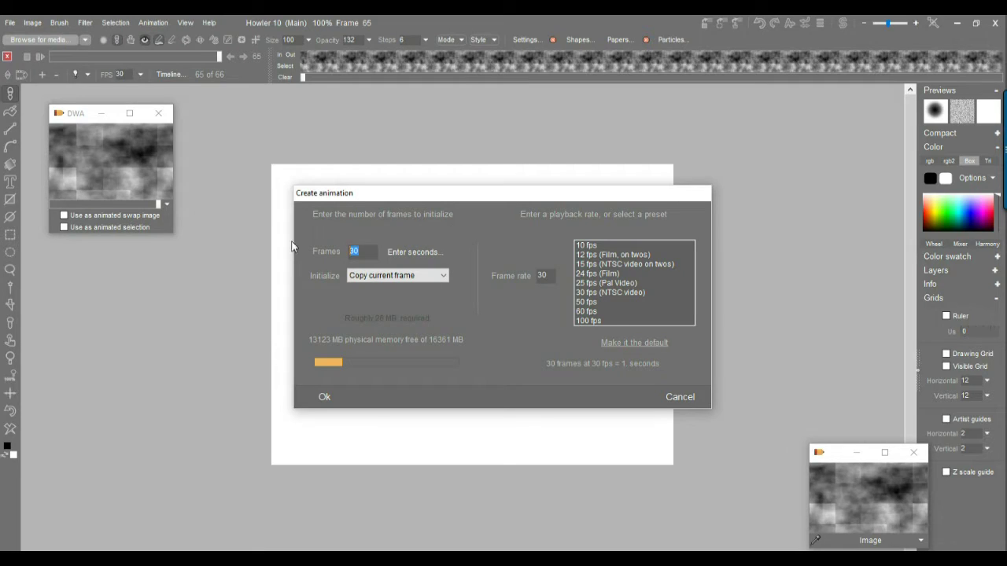
{"action": "left_click", "coordinate": [324, 397]}
{"action": "left_click", "coordinate": [472, 331]}
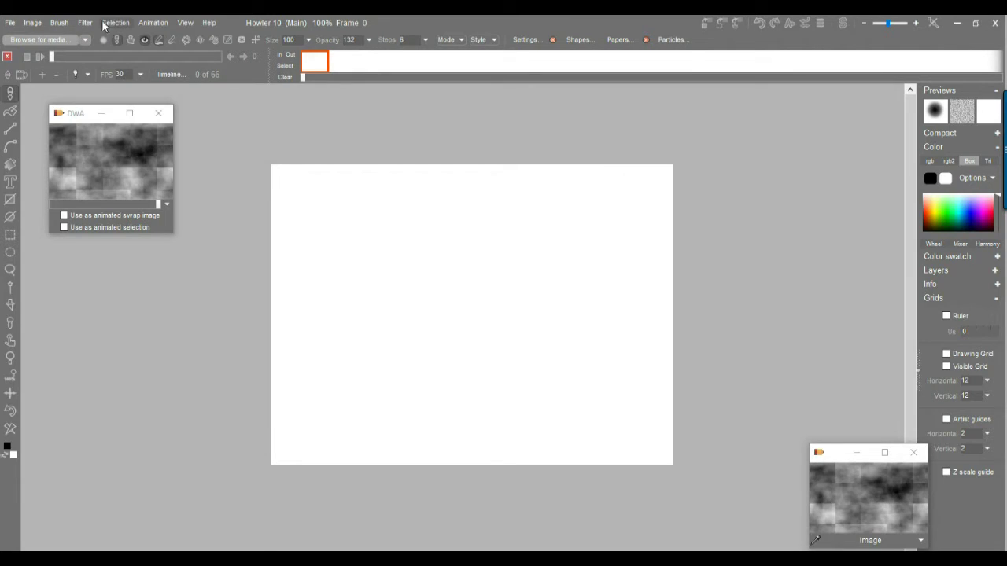
Open the Timeline editor for the blank animation and choose the animated Snowfall filter.
{"action": "left_click", "coordinate": [169, 74]}
{"action": "left_click", "coordinate": [198, 123]}
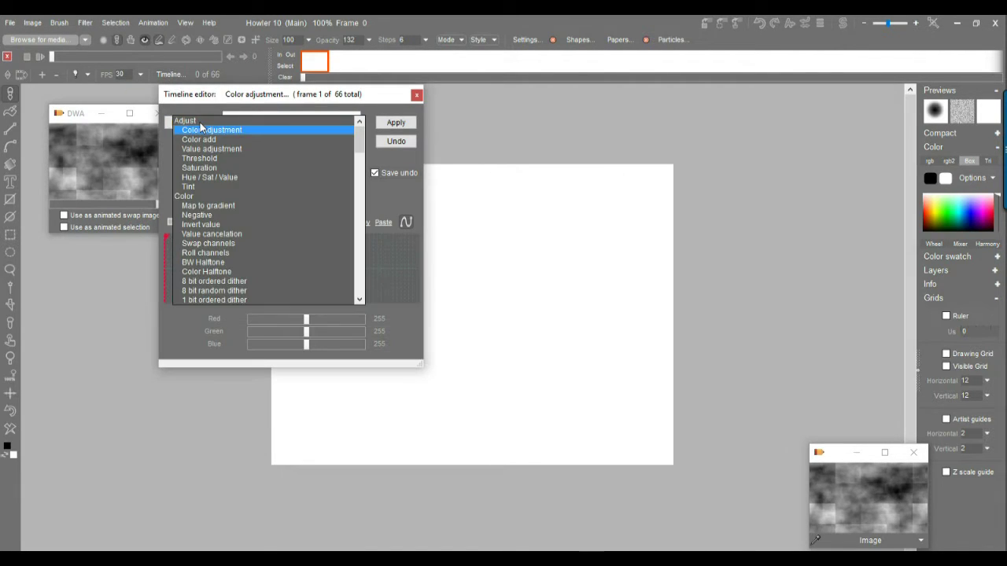
{"action": "scroll", "coordinate": [197, 291], "scroll_direction": "down", "scroll_amount": 15}
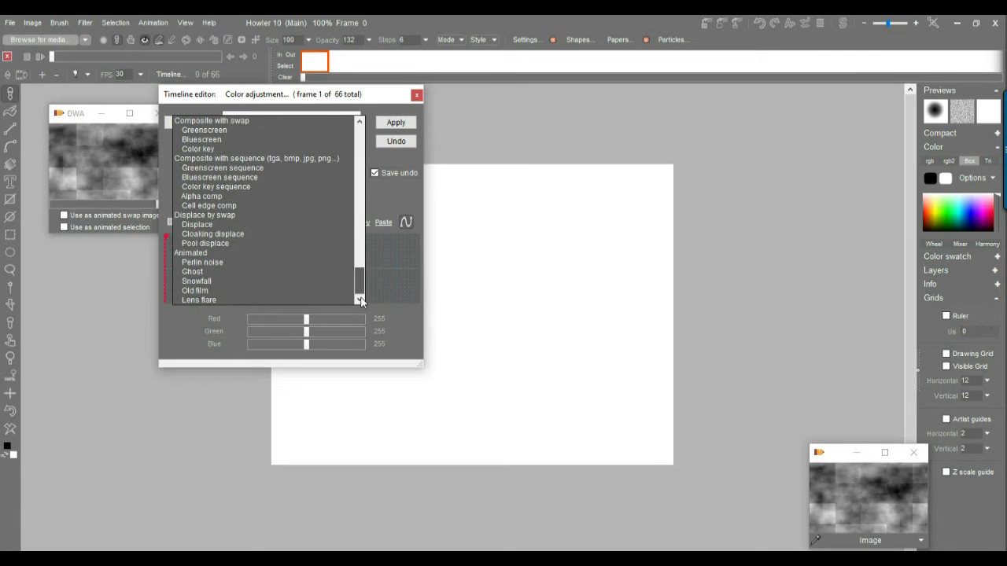
{"action": "left_click", "coordinate": [197, 281]}
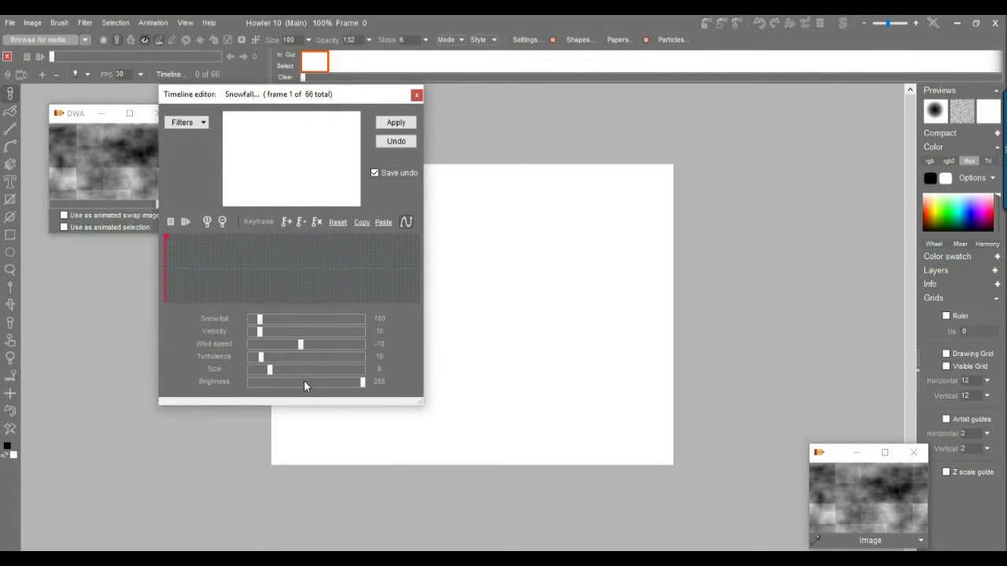
Set Snowfall size to 26, brightness to 1, wind speed to 1 and velocity to 14, and apply it to the animation.
{"action": "left_click_drag", "start_coordinate": [304, 381], "coordinate": [307, 343]}
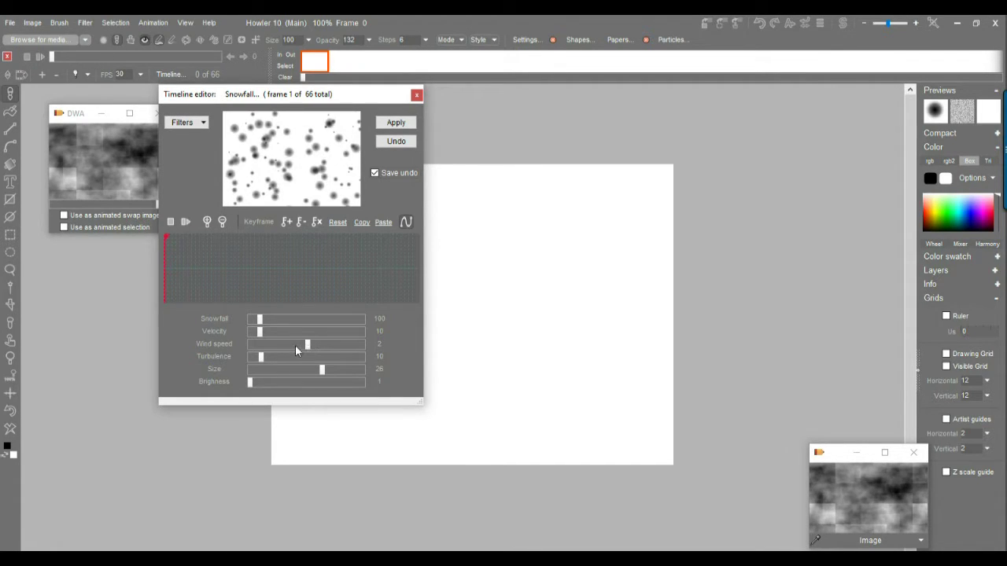
{"action": "left_click_drag", "start_coordinate": [309, 346], "coordinate": [306, 346]}
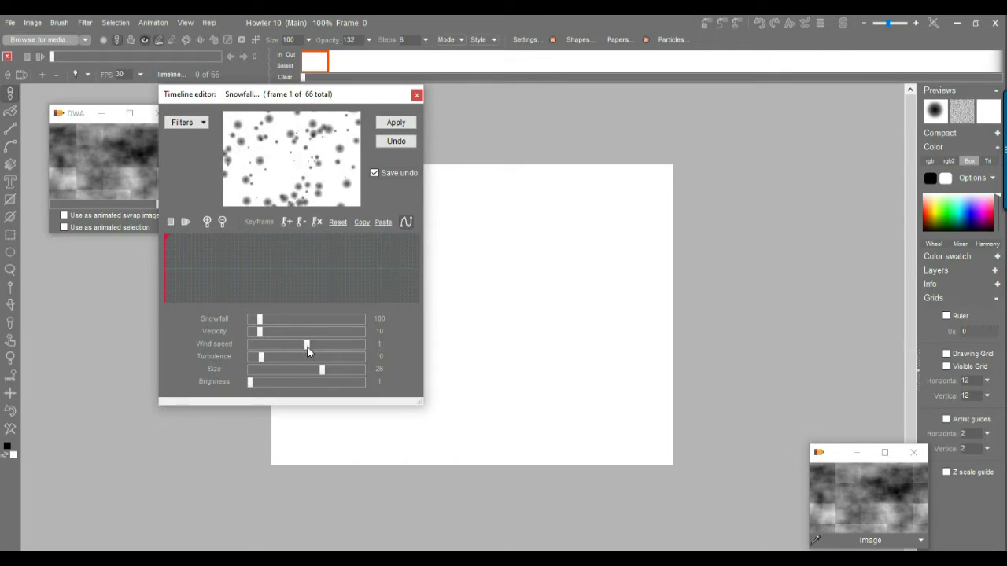
{"action": "left_click_drag", "start_coordinate": [261, 333], "coordinate": [265, 333]}
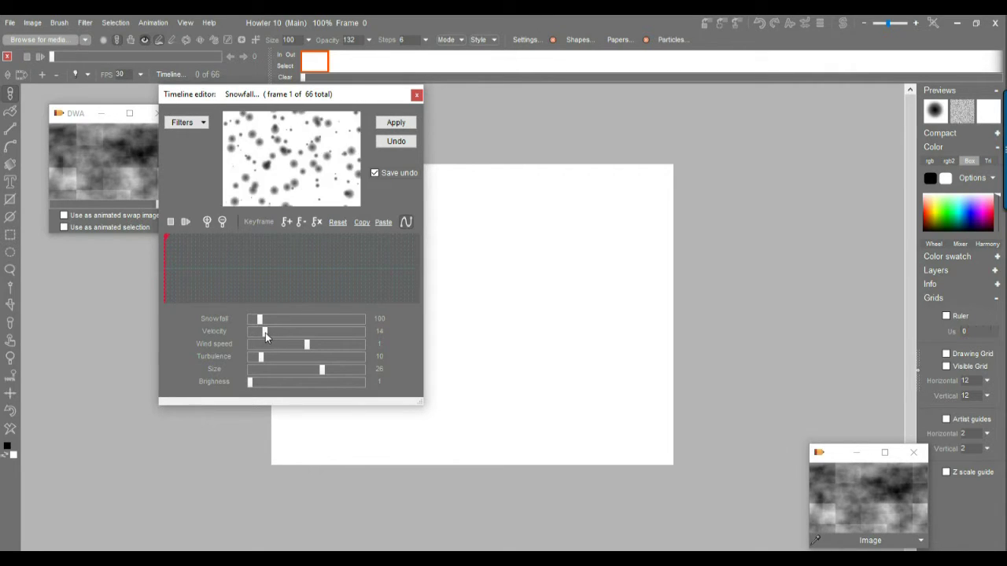
{"action": "left_click", "coordinate": [395, 124]}
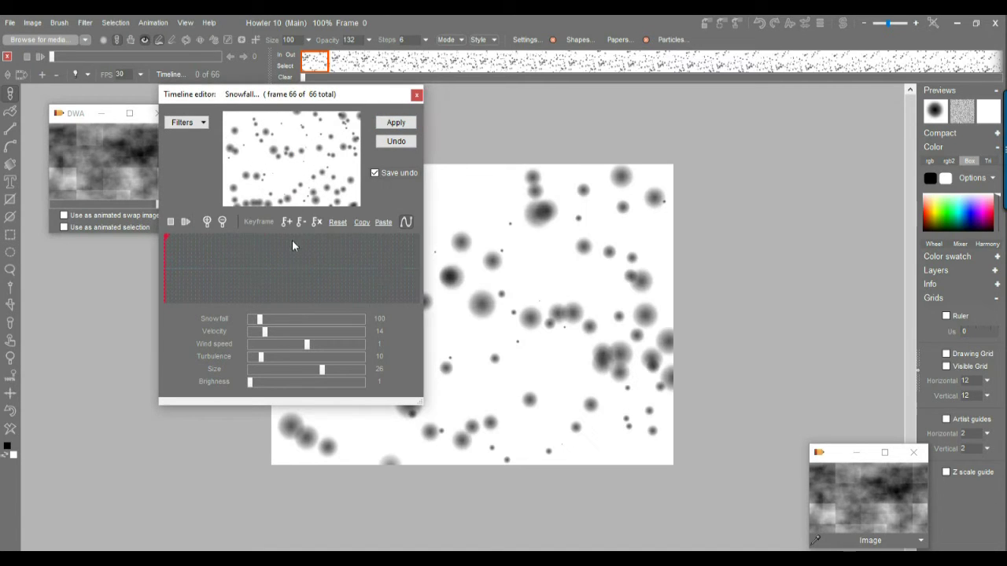
Set the Snowfall size to 34, apply it to the animation twice, close the Timeline editor and play the result.
{"action": "left_click_drag", "start_coordinate": [321, 369], "coordinate": [347, 371]}
{"action": "left_click", "coordinate": [398, 123]}
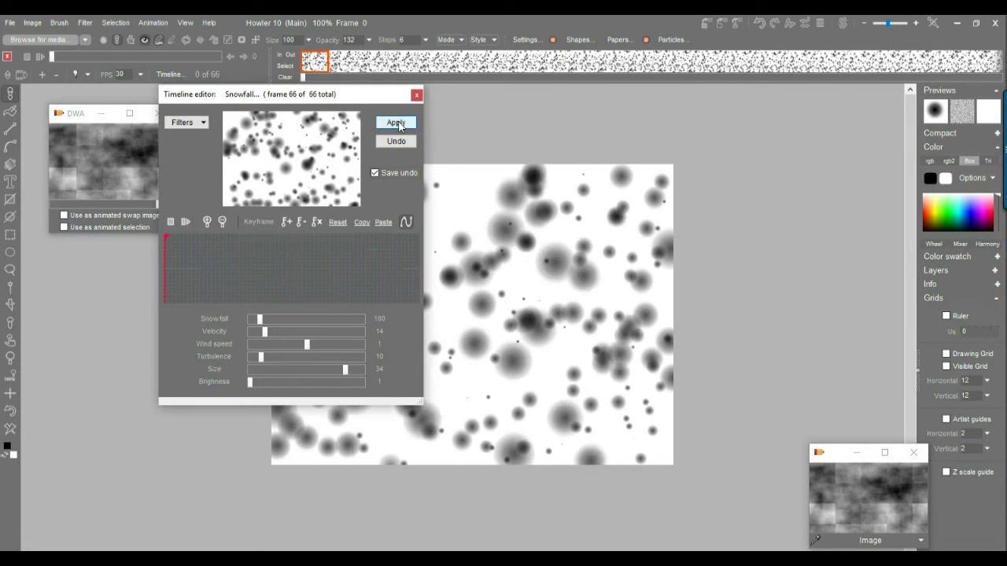
{"action": "left_click", "coordinate": [398, 123]}
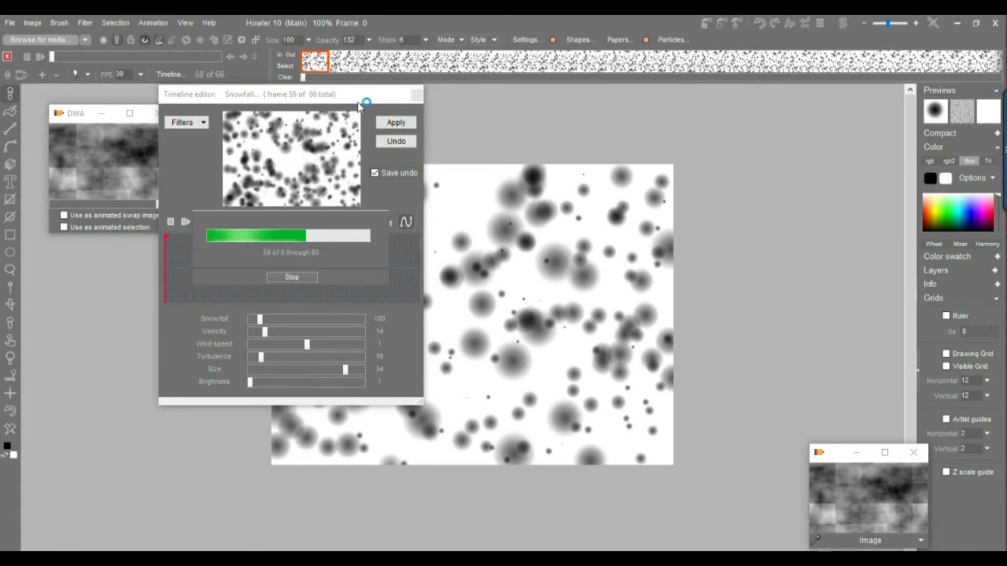
{"action": "left_click", "coordinate": [416, 95]}
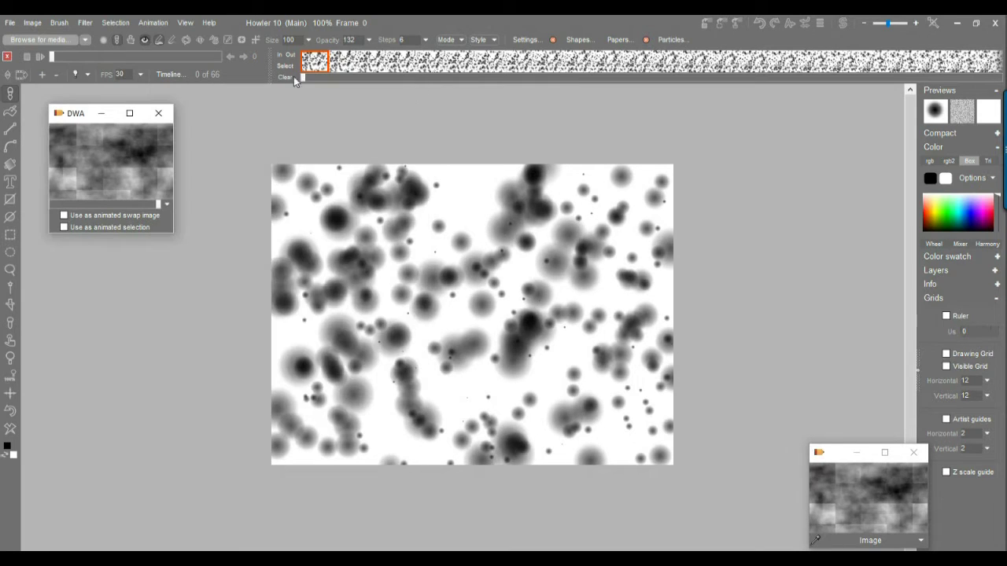
{"action": "left_click", "coordinate": [41, 56]}
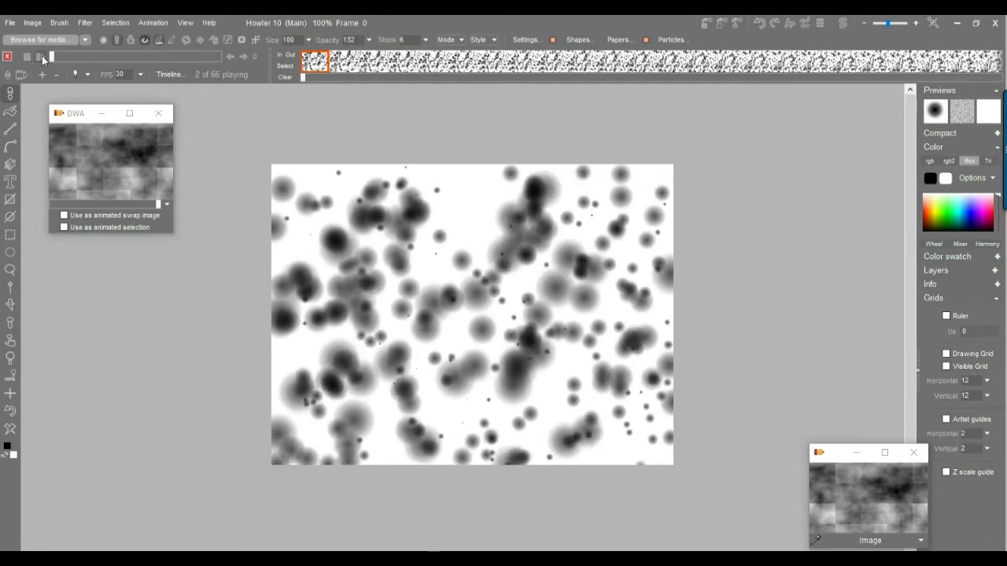
{"action": "left_click", "coordinate": [67, 57]}
Flip the snowfall vertically across the whole animation and play it back to check the direction of motion.
{"action": "left_click", "coordinate": [32, 23]}
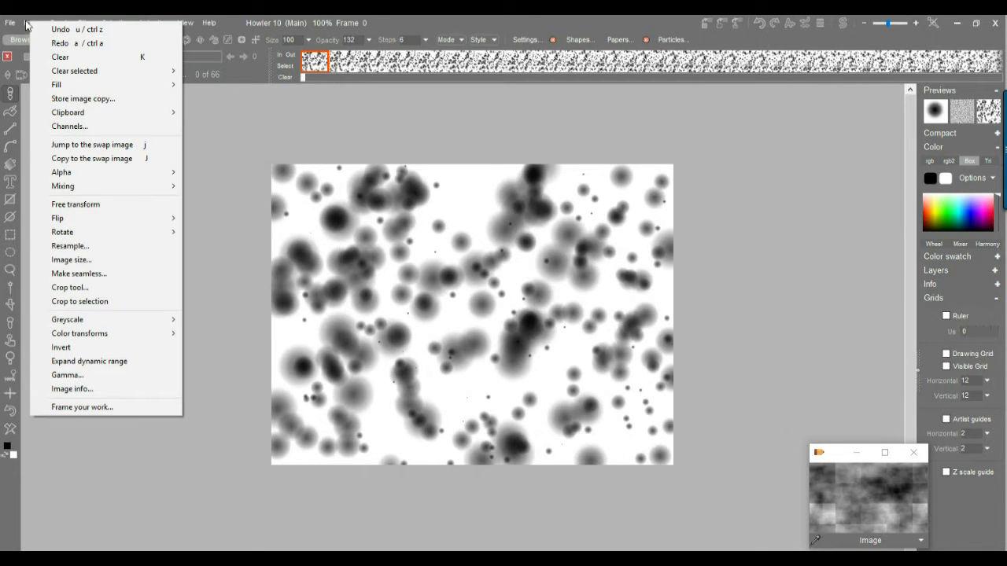
{"action": "mouse_move", "coordinate": [81, 218]}
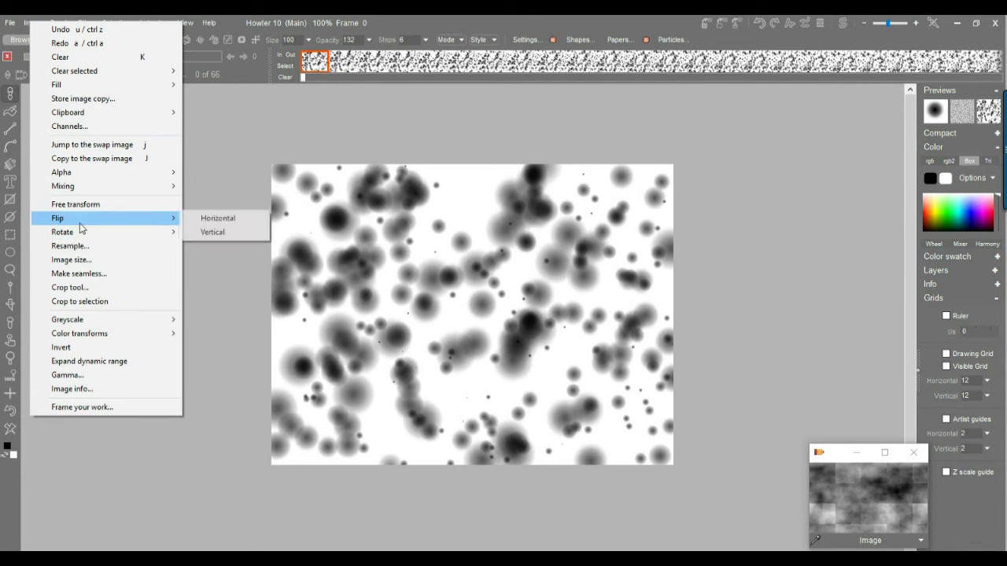
{"action": "left_click", "coordinate": [221, 231]}
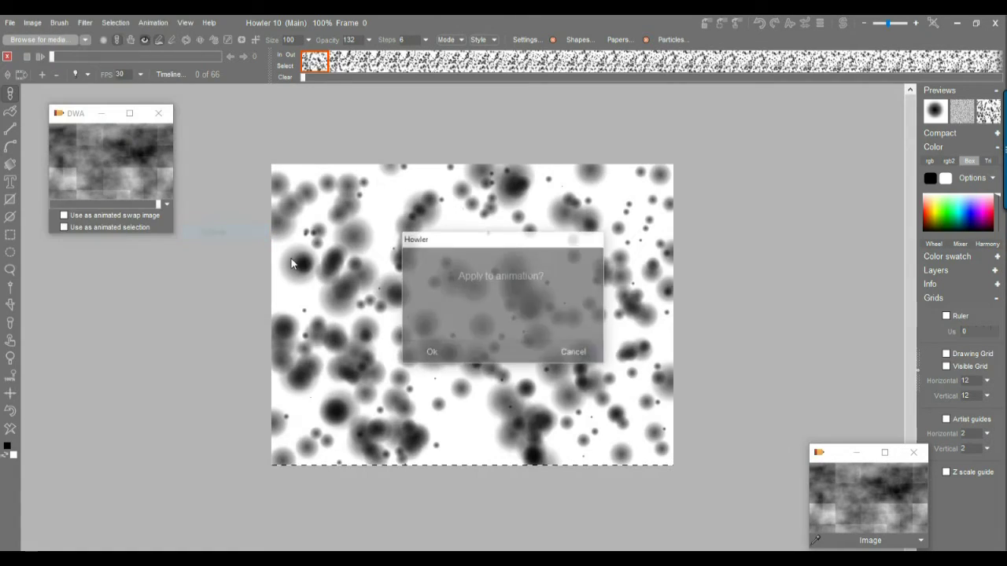
{"action": "left_click", "coordinate": [427, 353]}
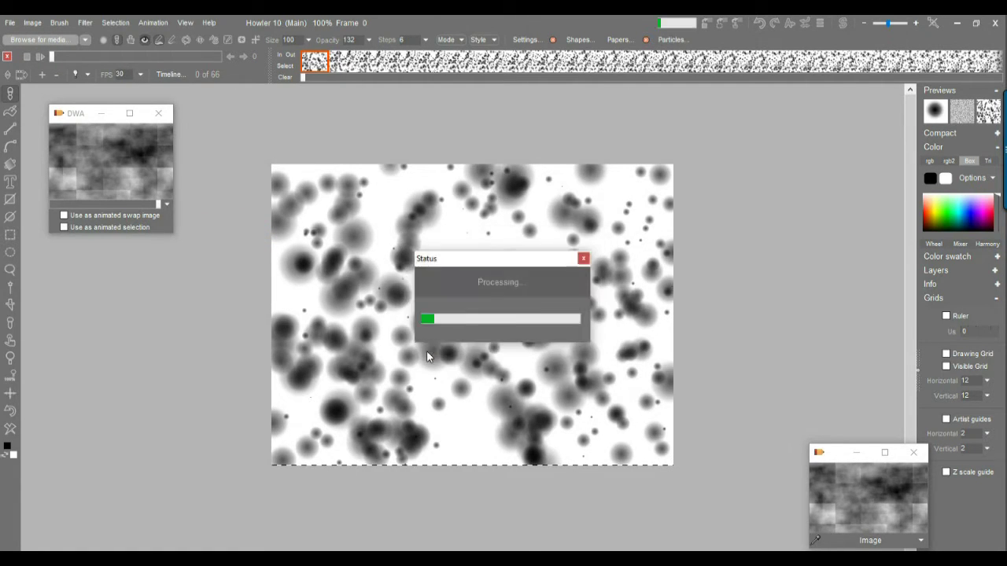
{"action": "mouse_move", "coordinate": [52, 57]}
{"action": "left_mouse_down"}
{"action": "mouse_move", "coordinate": [188, 58]}
{"action": "mouse_move", "coordinate": [52, 57]}
{"action": "left_mouse_up"}
{"action": "left_click", "coordinate": [44, 55]}
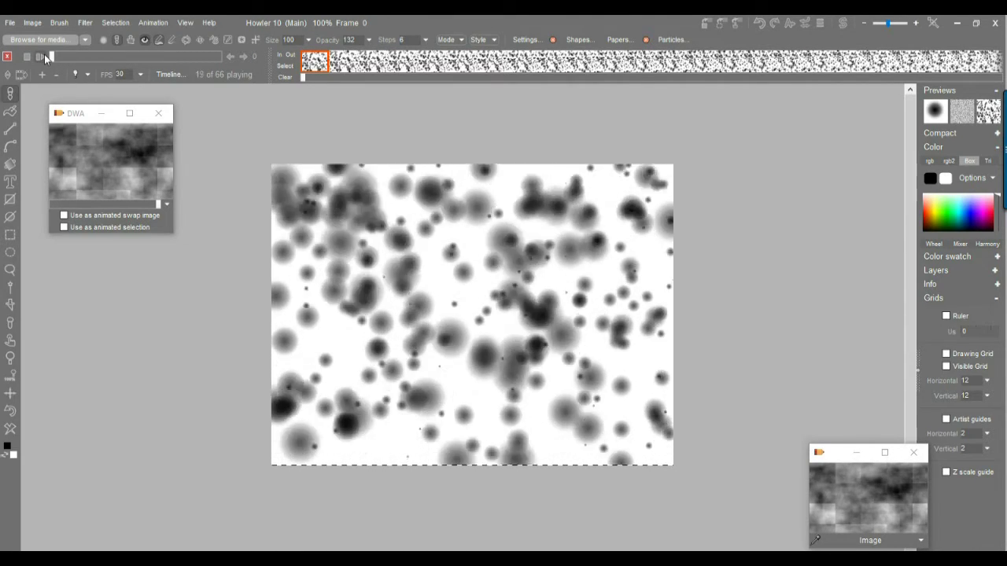
{"action": "left_click", "coordinate": [61, 56]}
{"action": "mouse_move", "coordinate": [61, 56]}
{"action": "left_mouse_down"}
{"action": "mouse_move", "coordinate": [157, 55]}
{"action": "mouse_move", "coordinate": [54, 57]}
{"action": "left_mouse_up"}
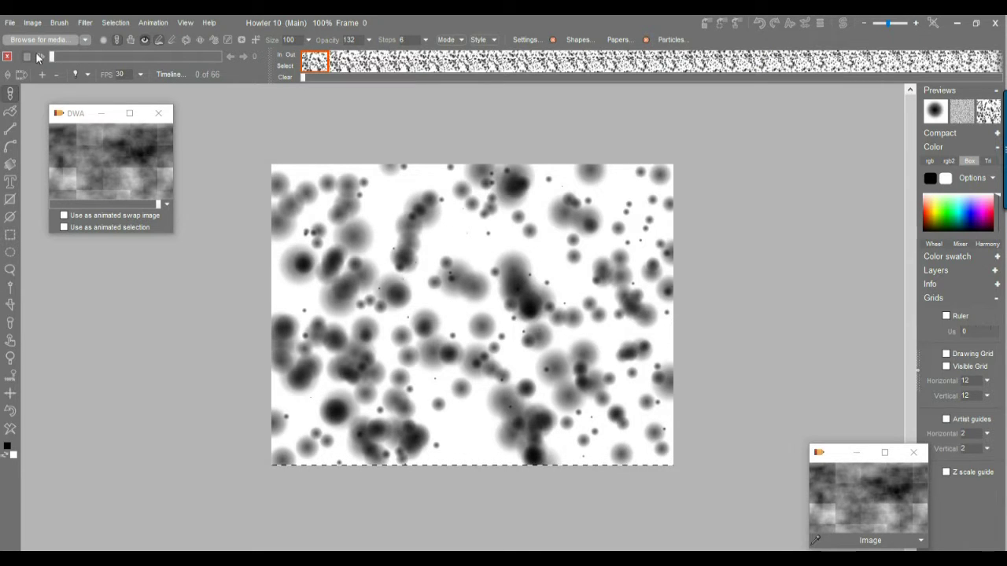
Reverse the frame order of the flipped snowfall animation and play it back.
{"action": "right_click", "coordinate": [351, 56]}
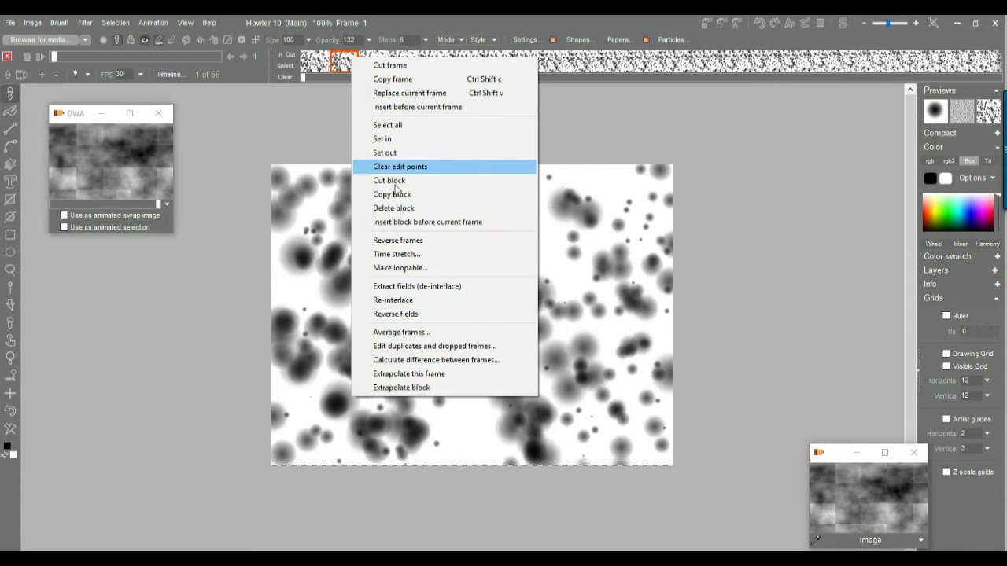
{"action": "left_click", "coordinate": [412, 244]}
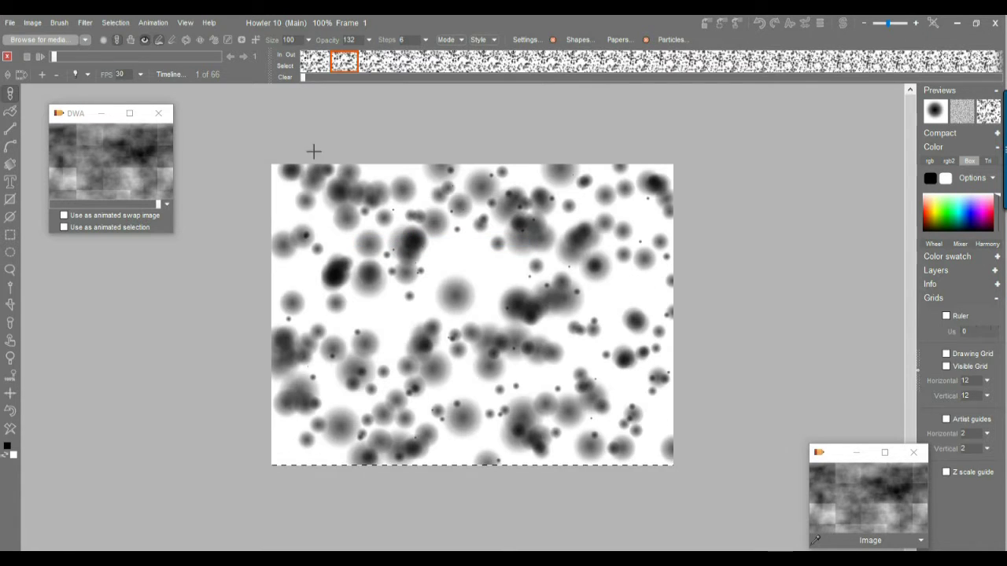
{"action": "left_click", "coordinate": [40, 57]}
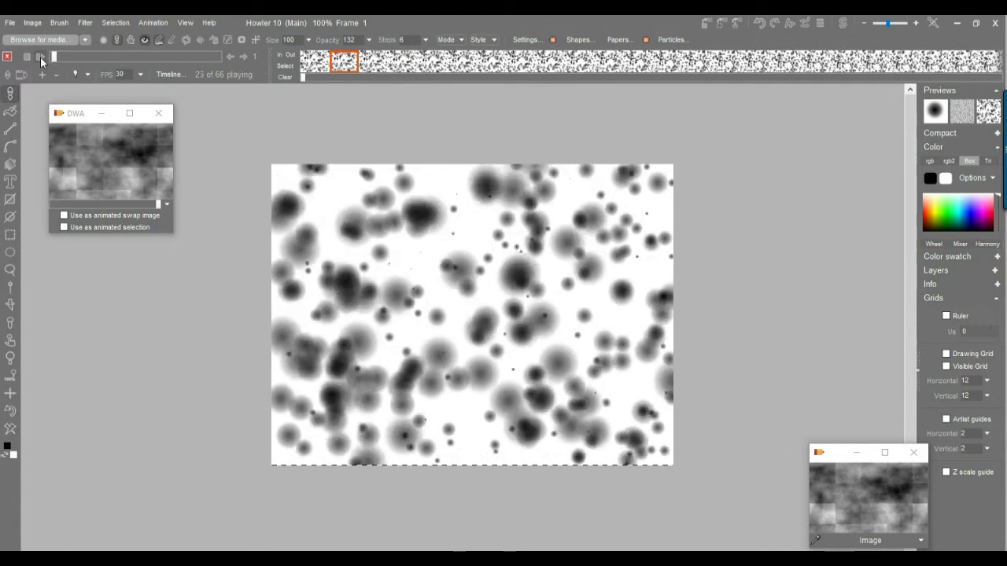
{"action": "left_click_drag", "start_coordinate": [53, 57], "coordinate": [208, 59]}
{"action": "left_click", "coordinate": [27, 58]}
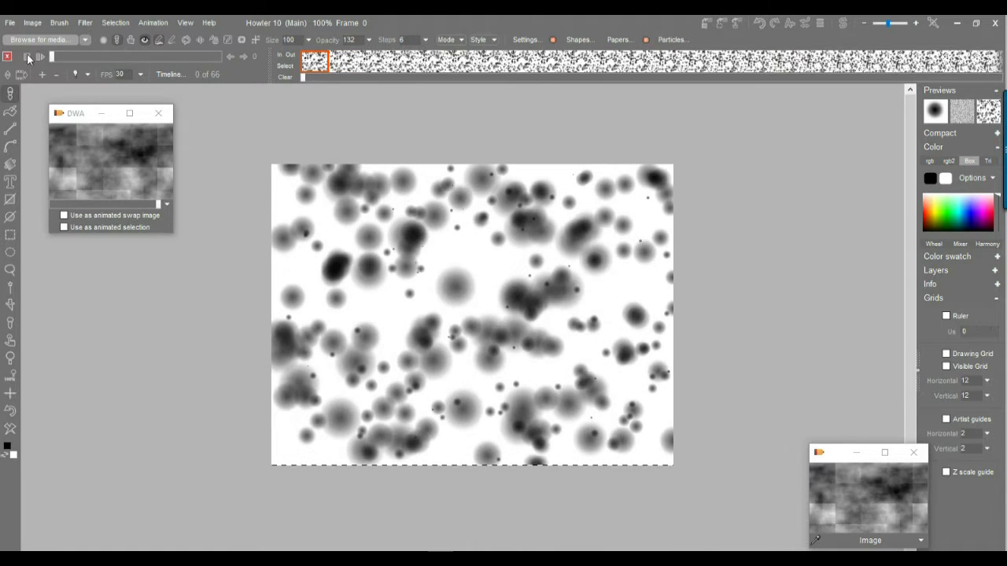
Reverse the frames again to return the snowfall to its previous order, and replay it.
{"action": "right_click", "coordinate": [359, 68]}
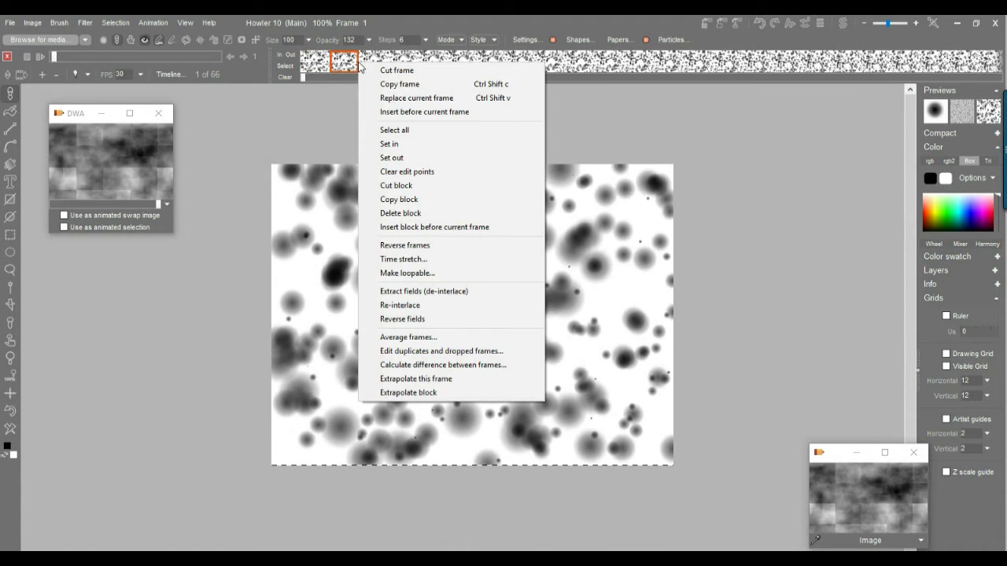
{"action": "left_click", "coordinate": [424, 248]}
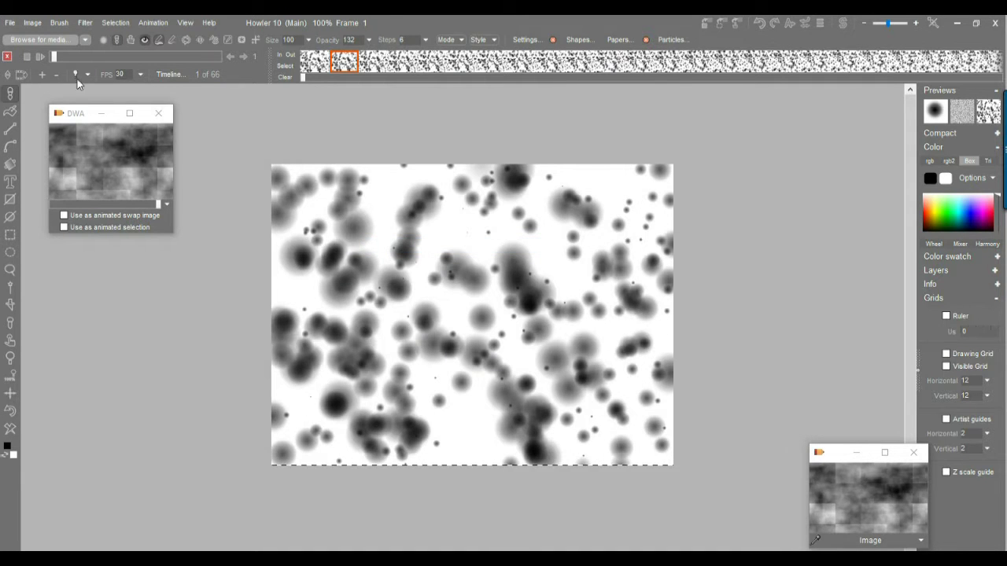
{"action": "left_click", "coordinate": [40, 59]}
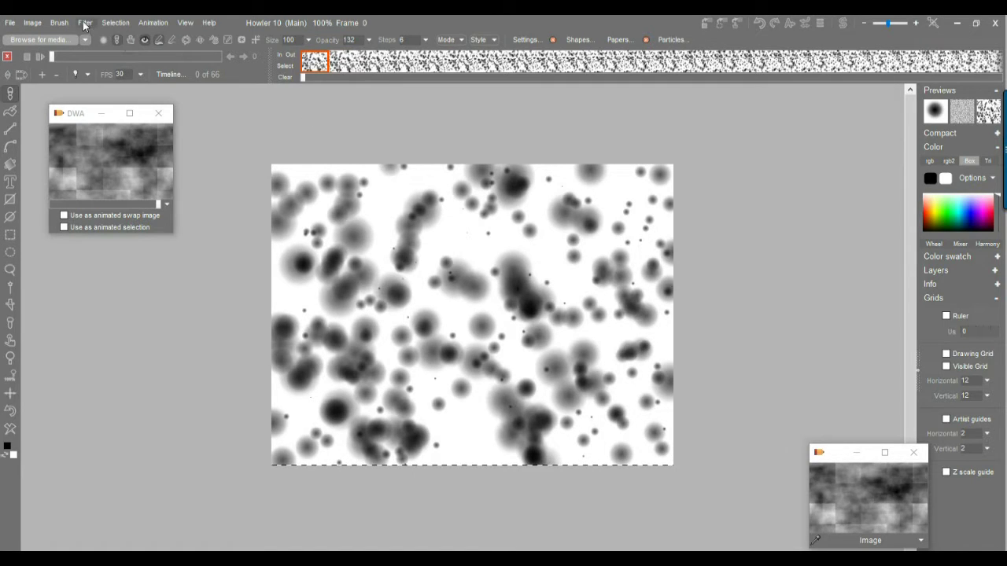
Store a copy of the flipped snowfall animation and place its preview window beside the canvas.
{"action": "left_click", "coordinate": [154, 23]}
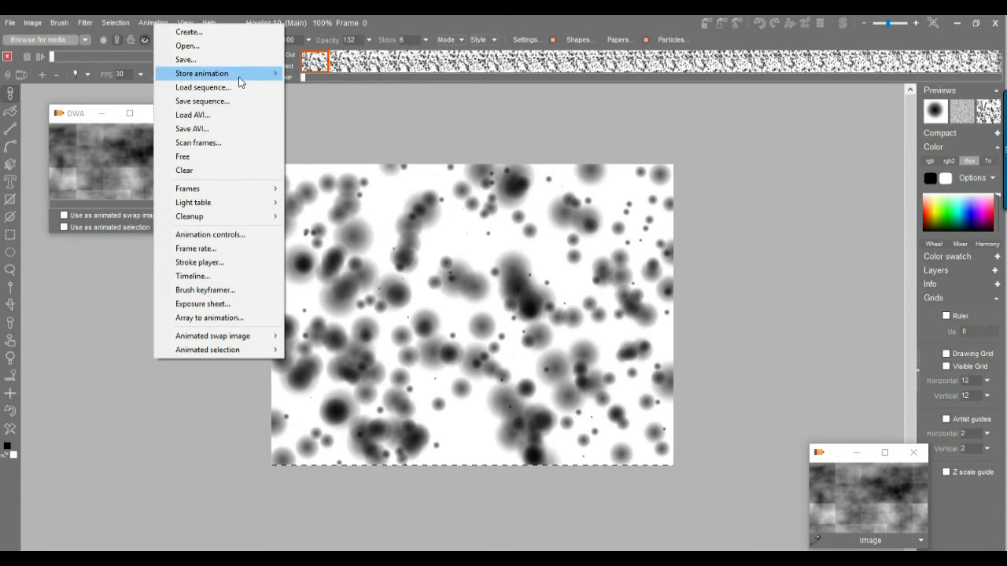
{"action": "mouse_move", "coordinate": [241, 82]}
{"action": "left_click", "coordinate": [322, 88]}
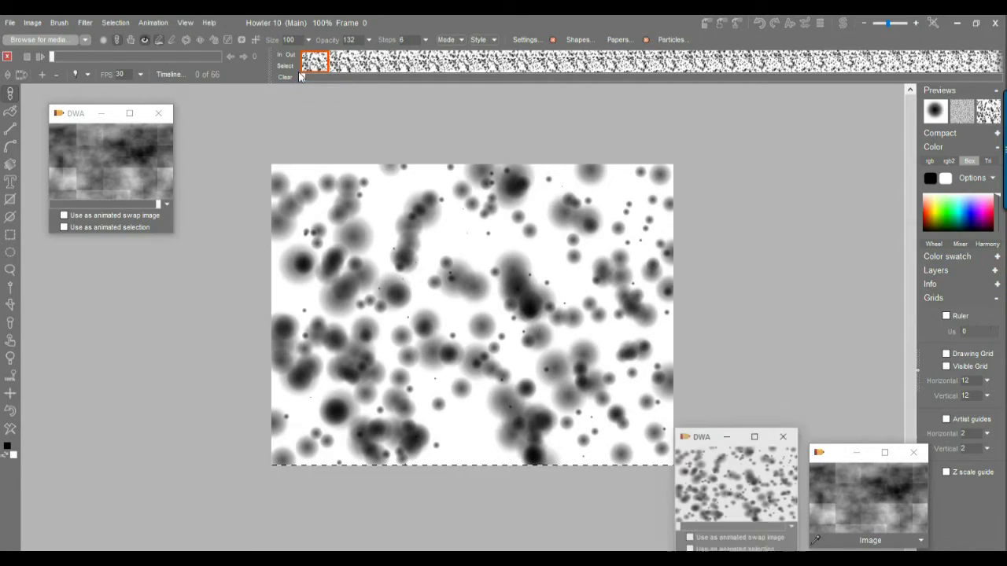
{"action": "left_click_drag", "start_coordinate": [707, 446], "coordinate": [755, 140]}
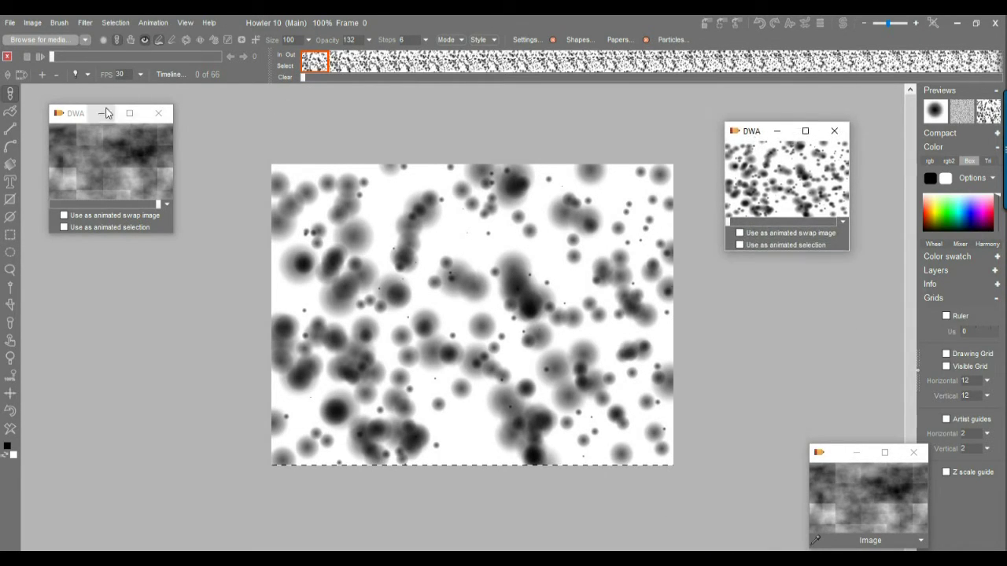
Restore the stored noise texture animation as the main animation, replacing the current snowfall.
{"action": "left_click", "coordinate": [103, 154]}
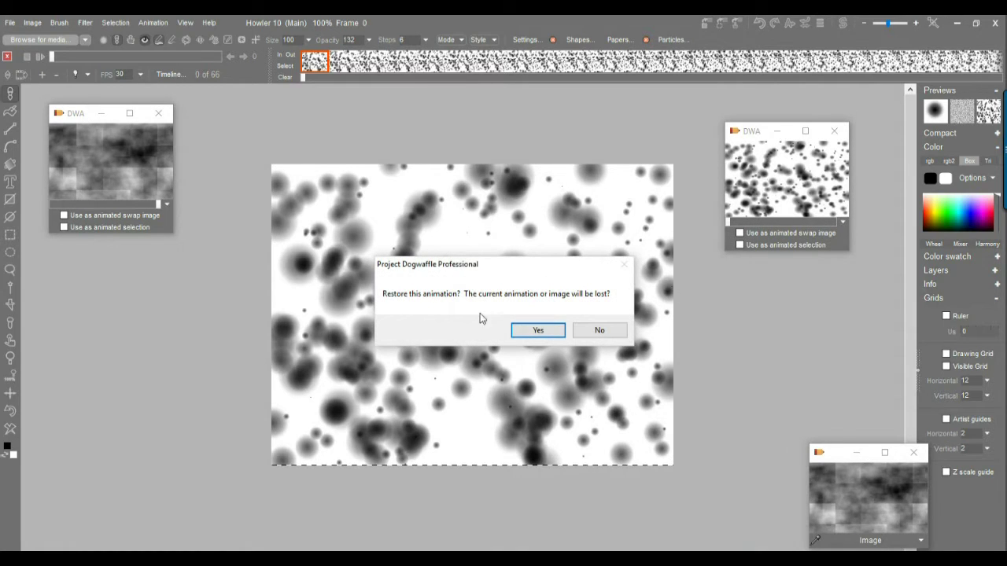
{"action": "left_click", "coordinate": [538, 332]}
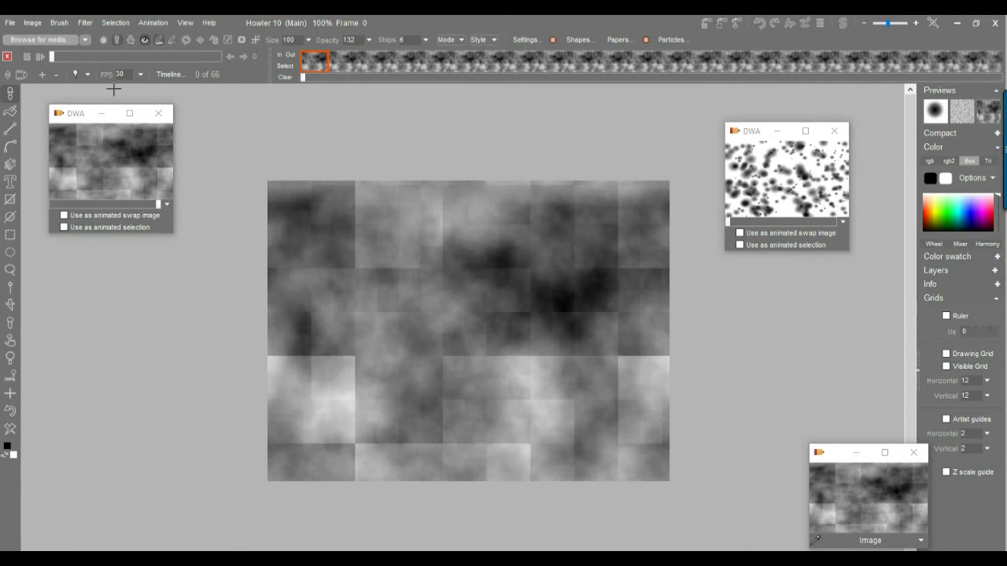
{"action": "left_click", "coordinate": [26, 57]}
View the swap image and return to the main image, and use the stored snowfall as the animated swap image.
{"action": "left_click_drag", "start_coordinate": [752, 135], "coordinate": [753, 123]}
{"action": "left_click", "coordinate": [741, 220]}
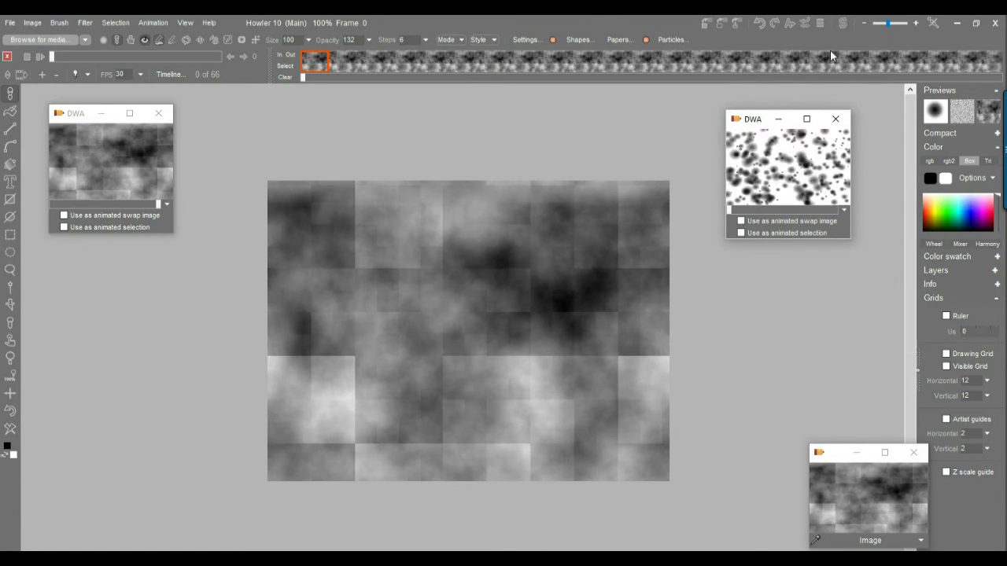
{"action": "left_click", "coordinate": [842, 24]}
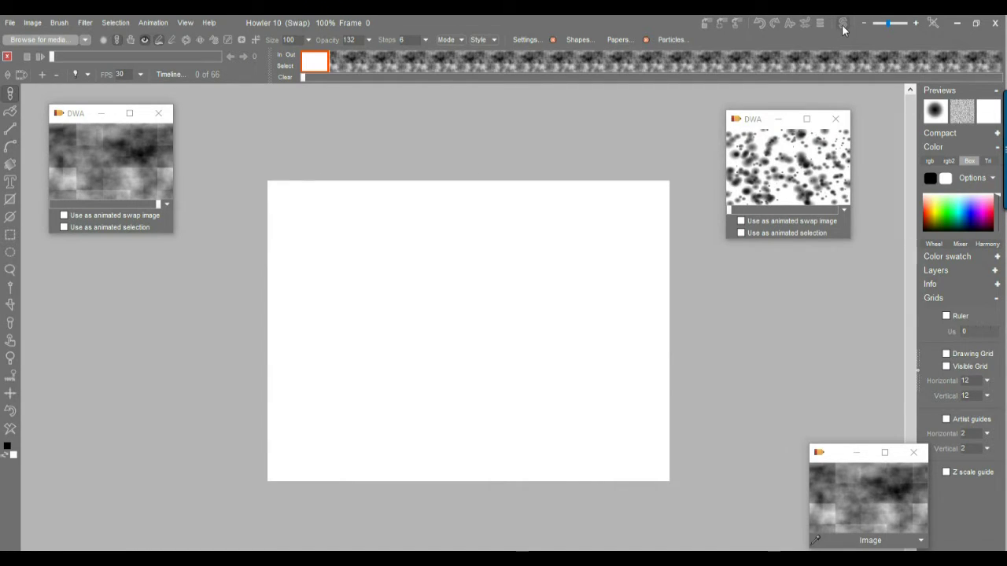
{"action": "left_click", "coordinate": [842, 24]}
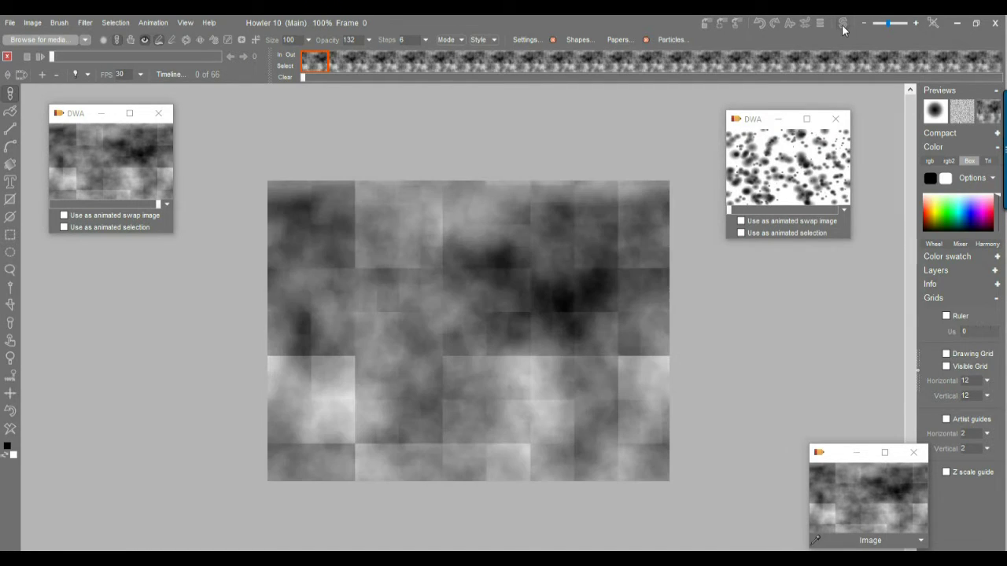
{"action": "left_click", "coordinate": [741, 221]}
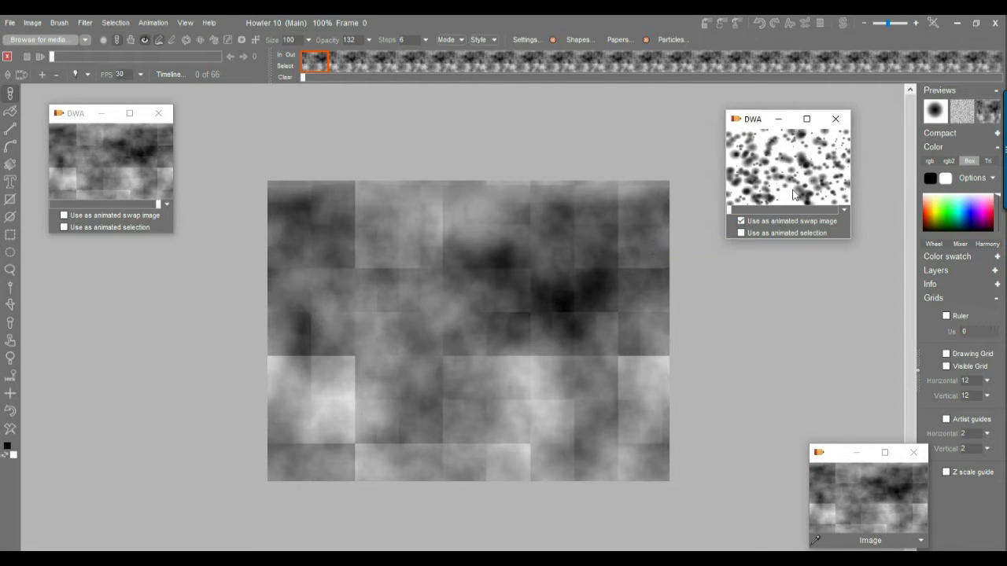
Enlarge the stored snowfall preview window and keep it beside the canvas.
{"action": "left_click_drag", "start_coordinate": [851, 242], "coordinate": [925, 307]}
{"action": "left_click_drag", "start_coordinate": [799, 125], "coordinate": [773, 118]}
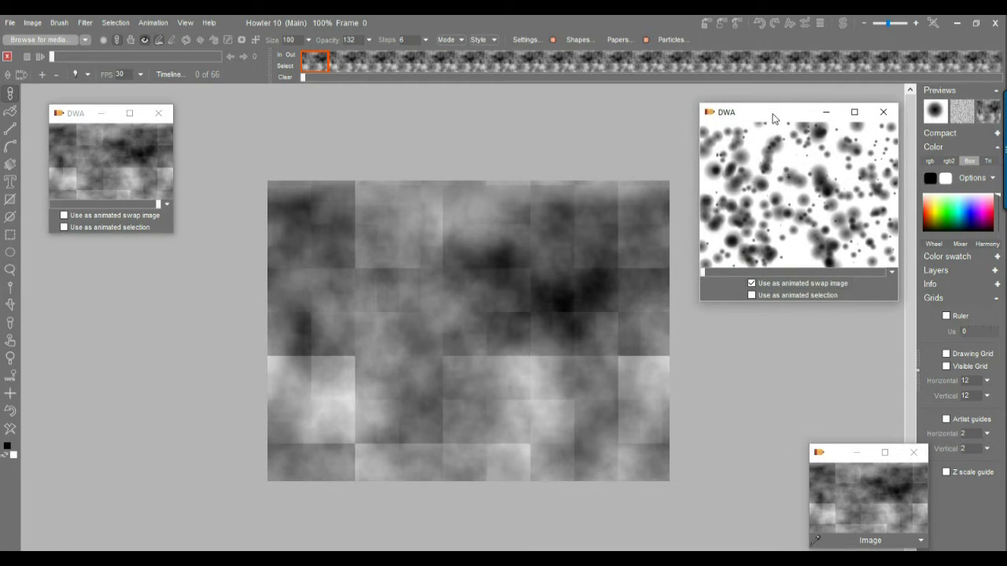
{"action": "mouse_move", "coordinate": [707, 275]}
{"action": "left_mouse_down"}
{"action": "mouse_move", "coordinate": [875, 274]}
{"action": "mouse_move", "coordinate": [695, 278]}
{"action": "left_mouse_up"}
Compare the main image with the animated swap image at frames 32 and 51.
{"action": "left_click_drag", "start_coordinate": [51, 56], "coordinate": [136, 60]}
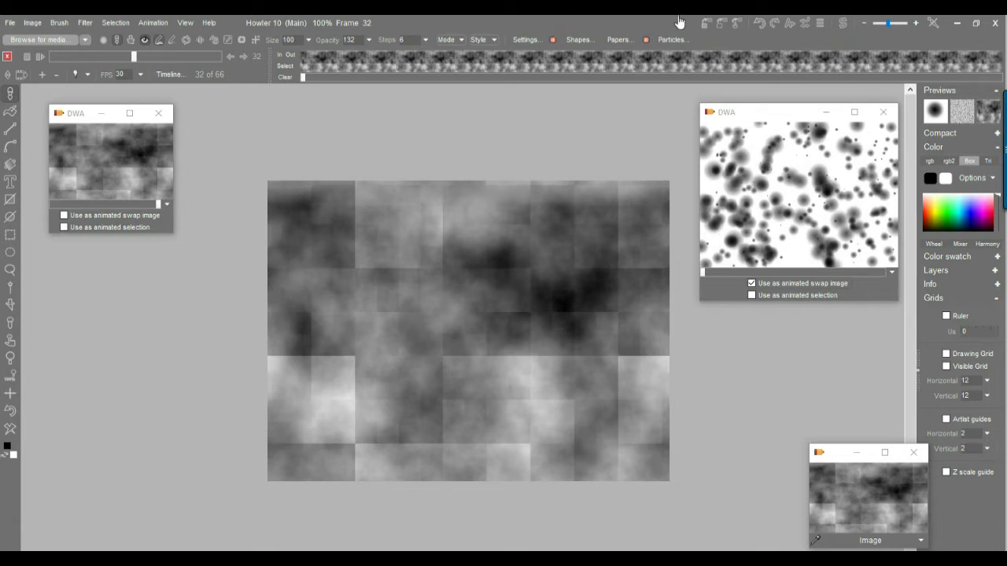
{"action": "left_click", "coordinate": [844, 23]}
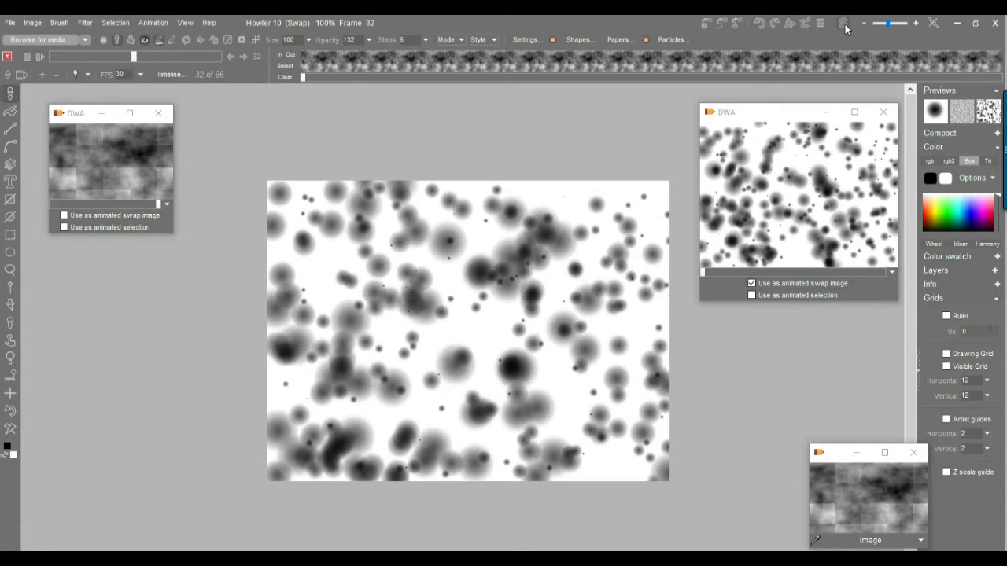
{"action": "left_click", "coordinate": [844, 23]}
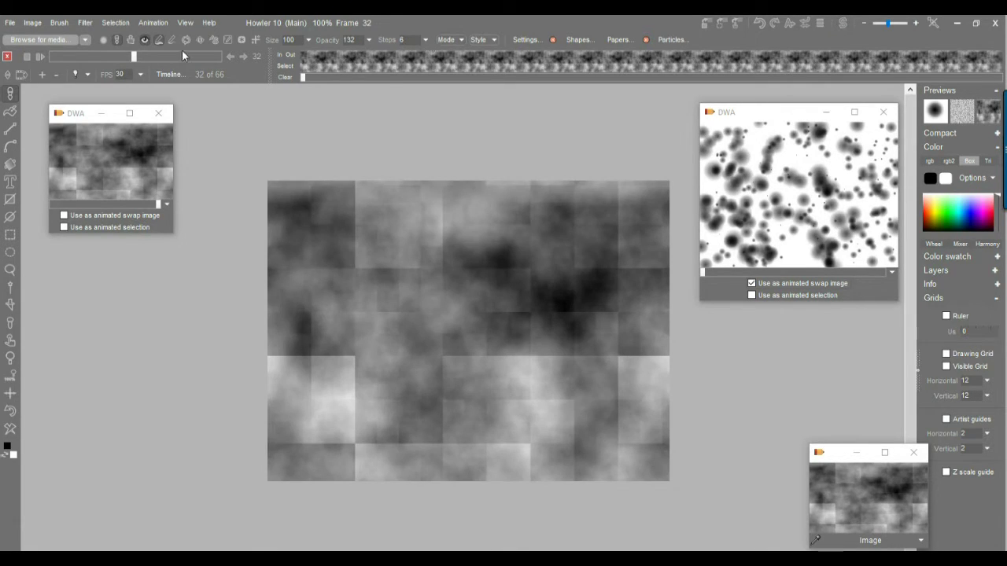
{"action": "left_click", "coordinate": [845, 22]}
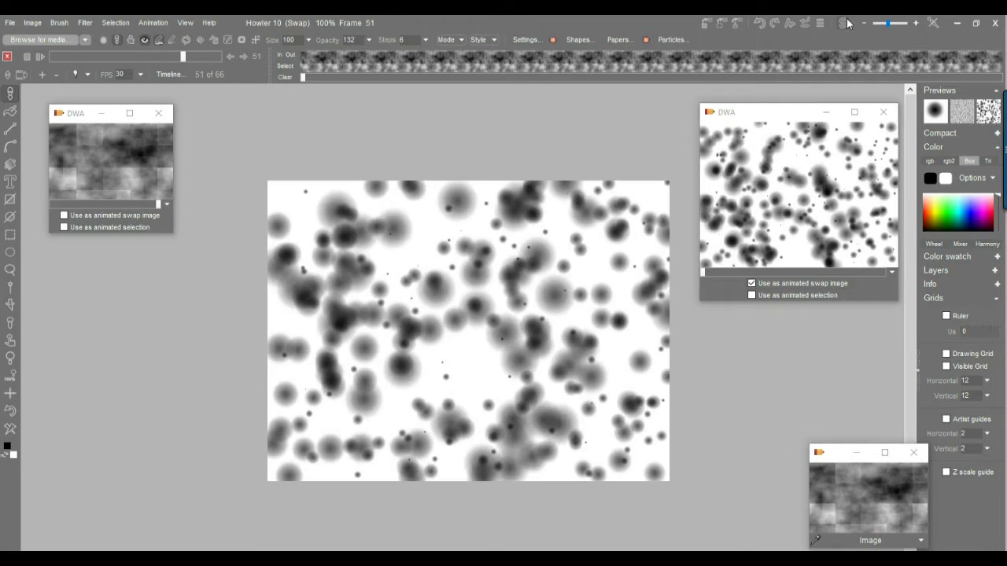
{"action": "left_click", "coordinate": [845, 23]}
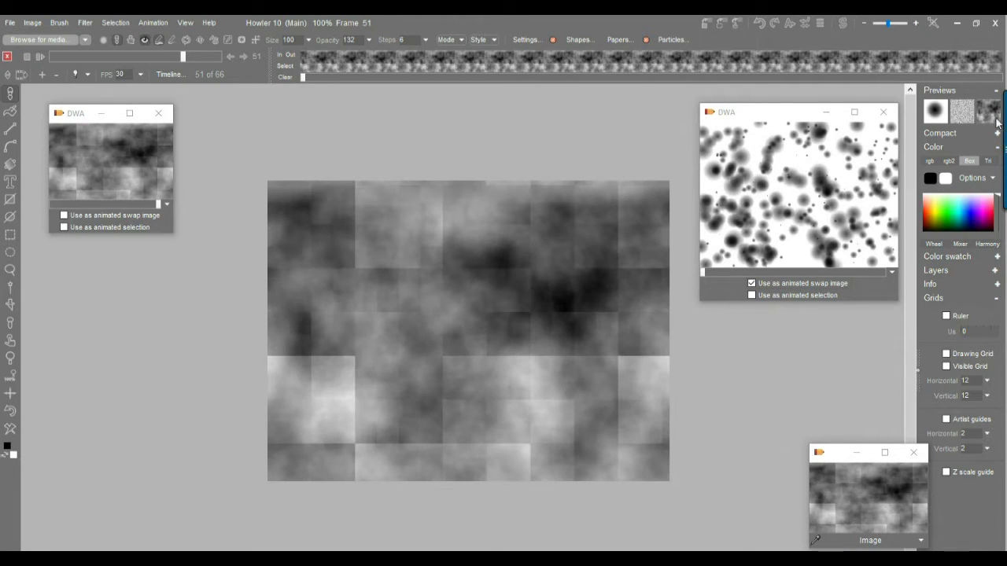
Preview the texture mixed with the snowfall swap image across several frames, and turn the swap mixing off at frame 20.
{"action": "left_click", "coordinate": [991, 113]}
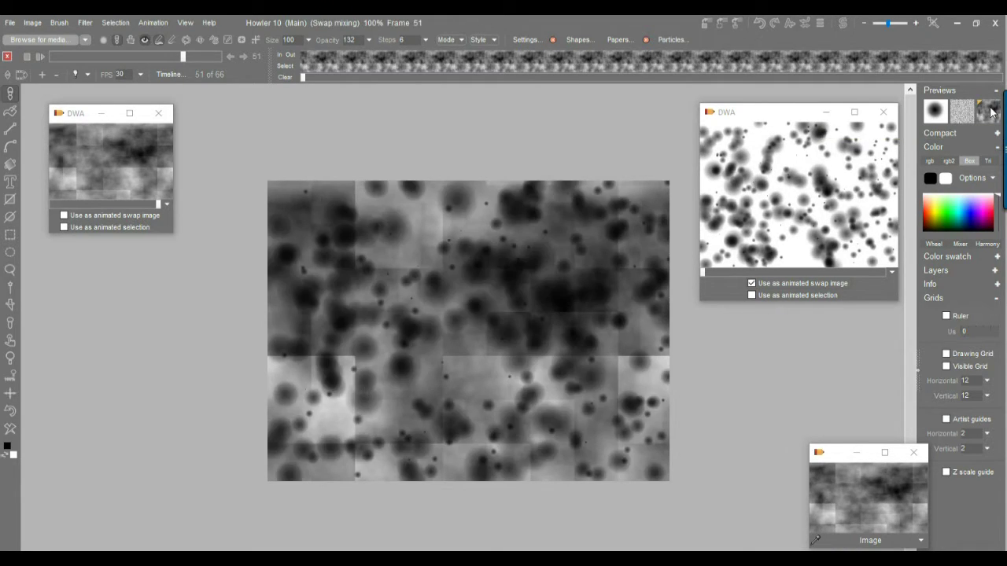
{"action": "left_click", "coordinate": [100, 57]}
{"action": "left_click_drag", "start_coordinate": [100, 58], "coordinate": [103, 58]}
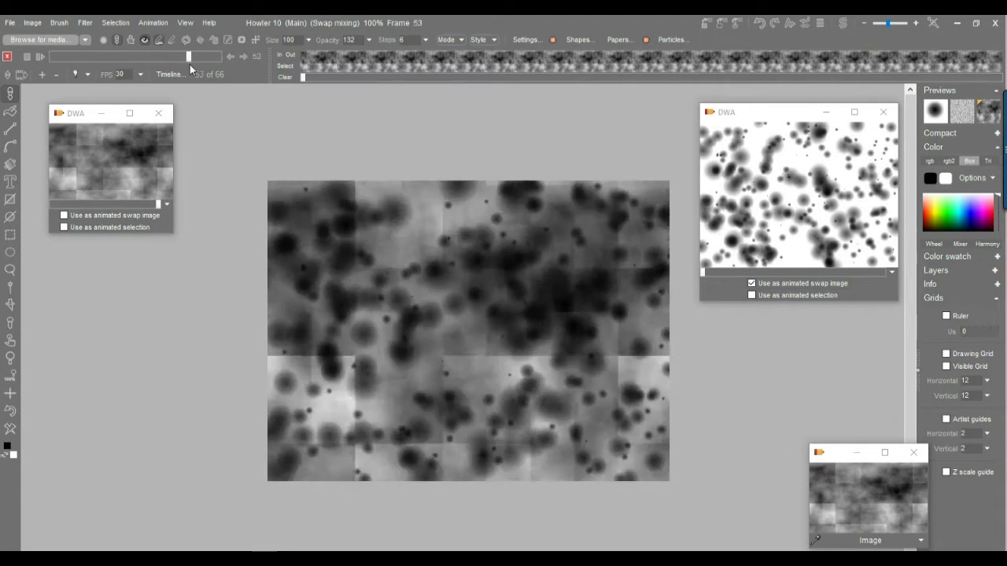
{"action": "left_click", "coordinate": [981, 114]}
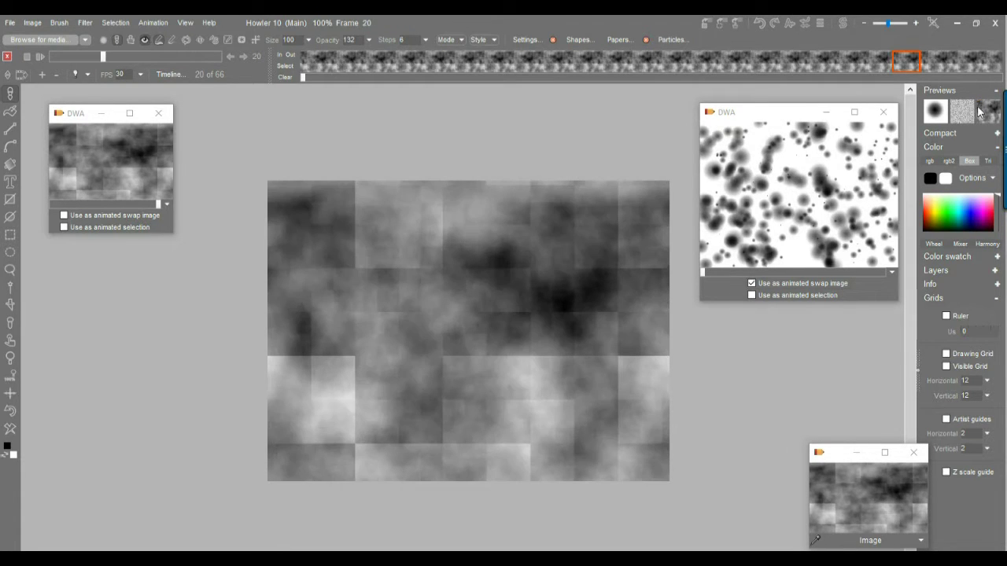
Displace the texture animation by the snowfall swap image with a low displacement, and apply the filter to all frames.
{"action": "left_click_drag", "start_coordinate": [91, 53], "coordinate": [53, 55]}
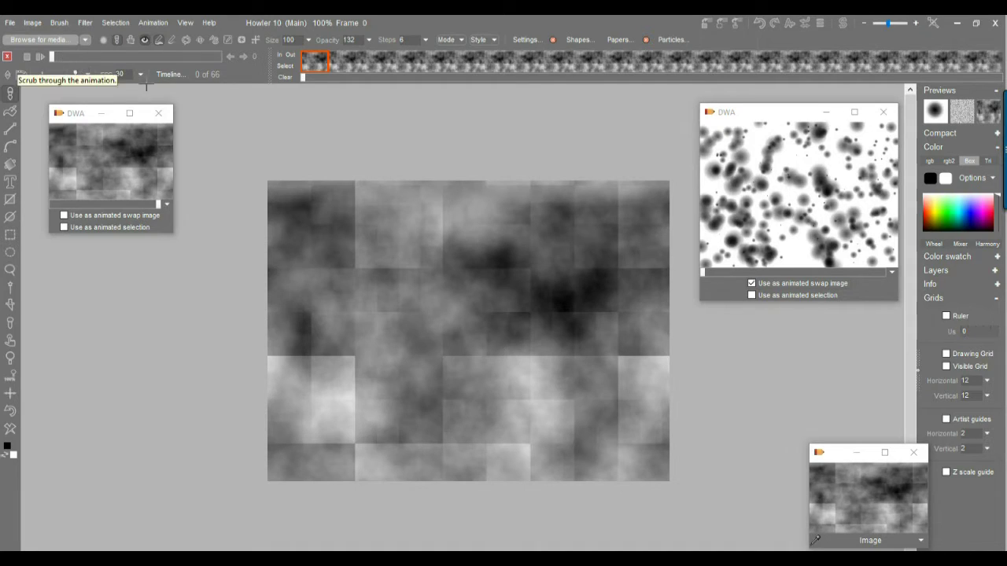
{"action": "left_click", "coordinate": [57, 55]}
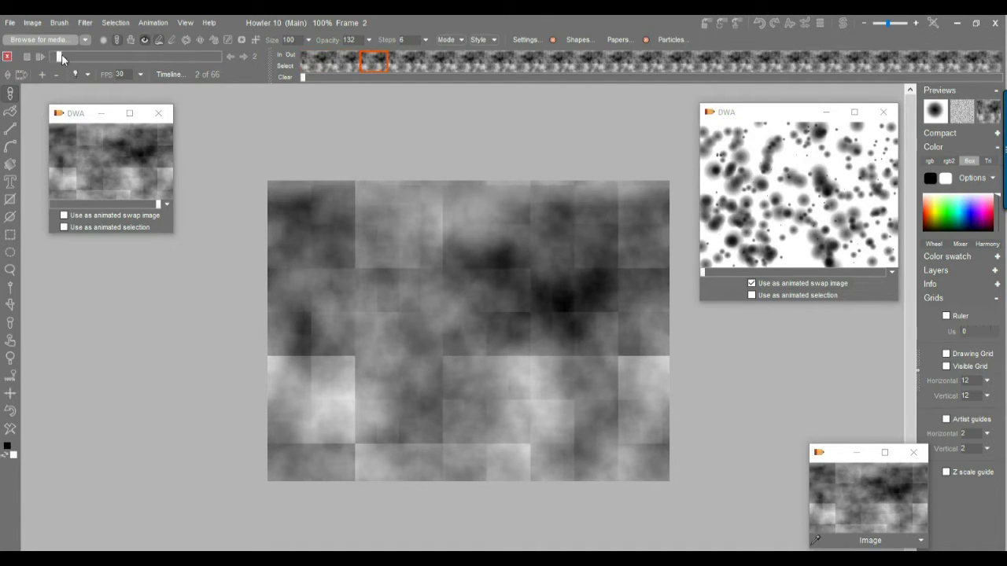
{"action": "left_click", "coordinate": [84, 22]}
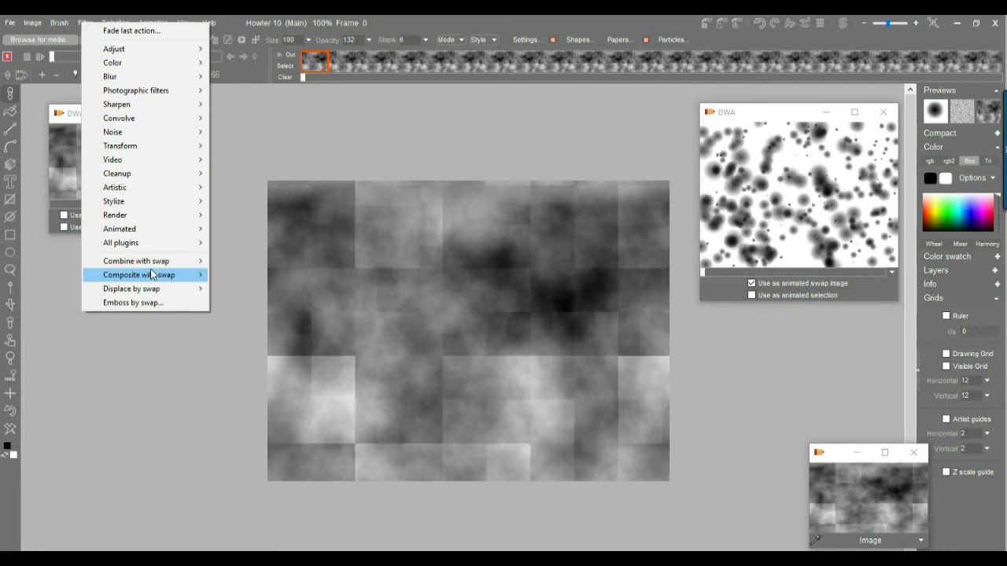
{"action": "mouse_move", "coordinate": [150, 289]}
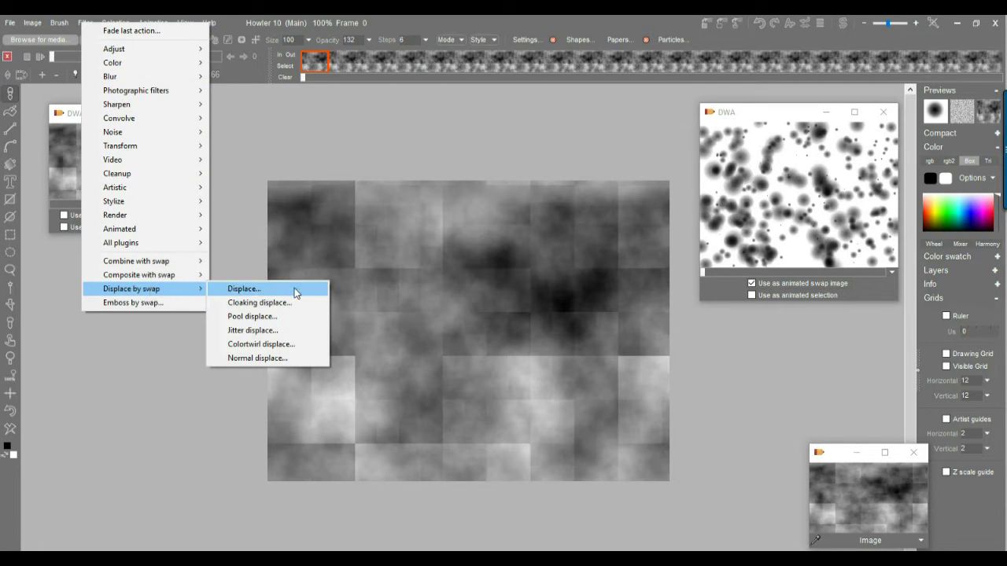
{"action": "left_click", "coordinate": [243, 289]}
{"action": "mouse_move", "coordinate": [485, 298]}
{"action": "left_mouse_down"}
{"action": "mouse_move", "coordinate": [504, 298]}
{"action": "mouse_move", "coordinate": [487, 299]}
{"action": "left_mouse_up"}
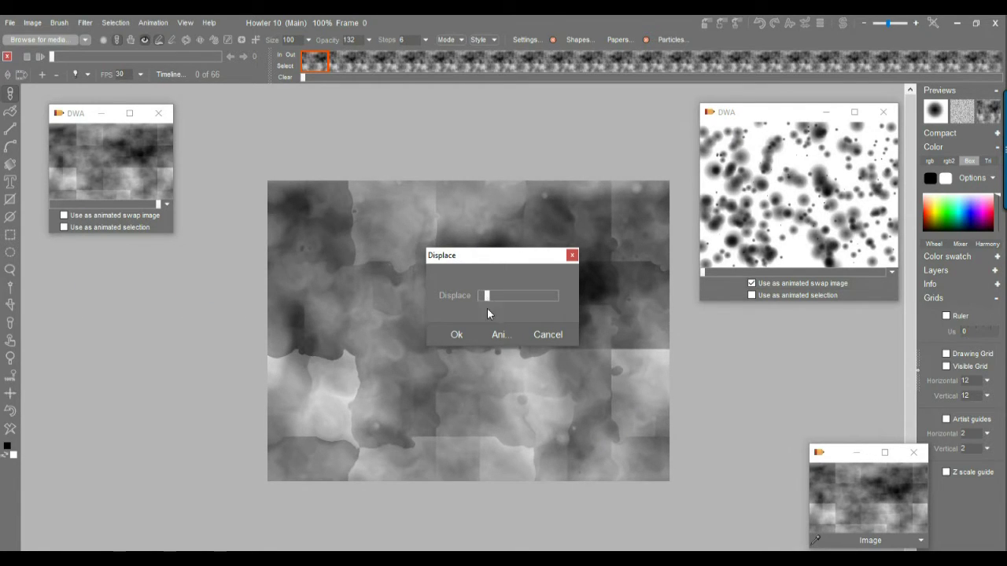
{"action": "left_click", "coordinate": [501, 335]}
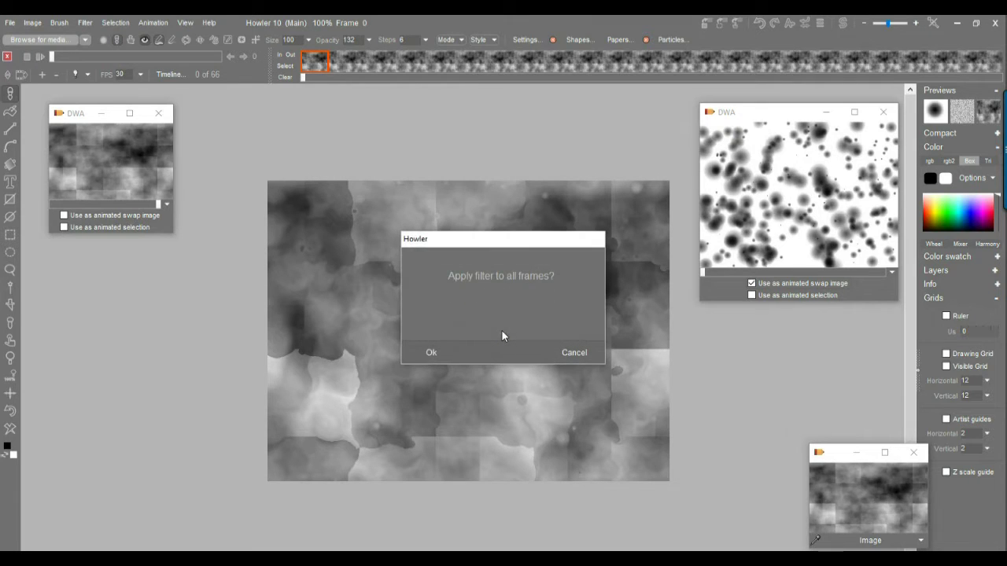
{"action": "left_click", "coordinate": [429, 352]}
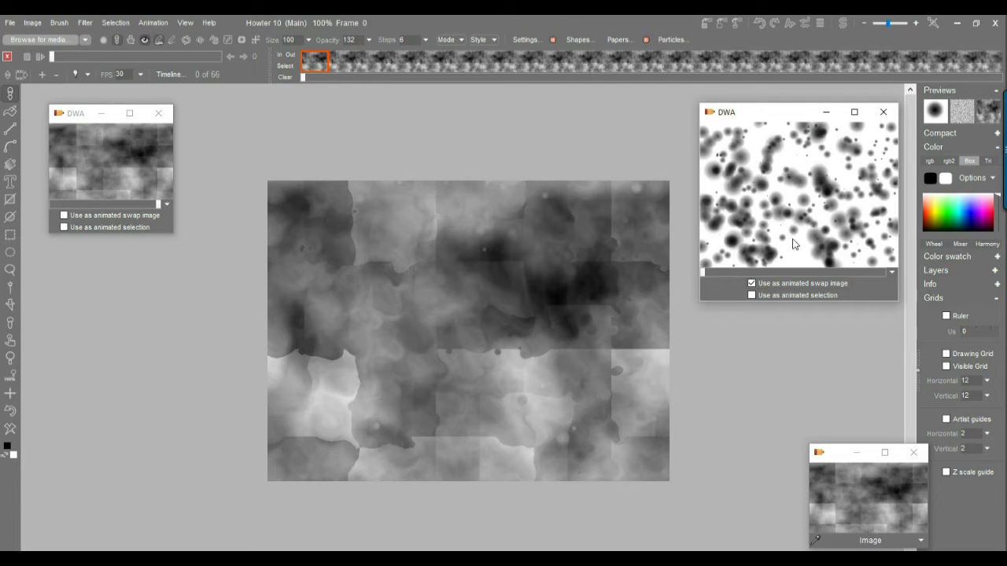
Preview another frame of the stored snowfall and play the displaced texture animation.
{"action": "mouse_move", "coordinate": [712, 274]}
{"action": "left_mouse_down"}
{"action": "mouse_move", "coordinate": [752, 274]}
{"action": "mouse_move", "coordinate": [729, 272]}
{"action": "left_mouse_up"}
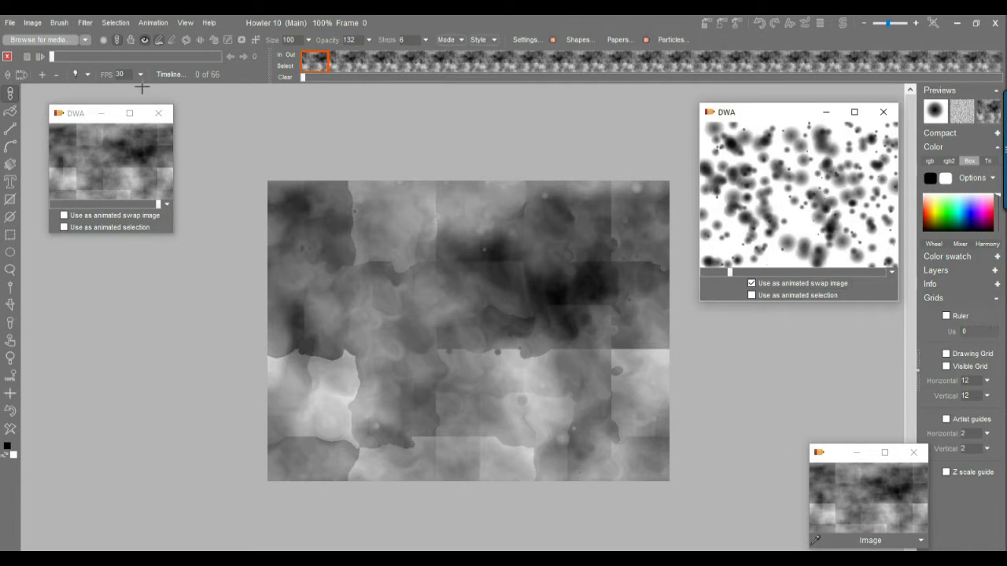
{"action": "left_click", "coordinate": [41, 57]}
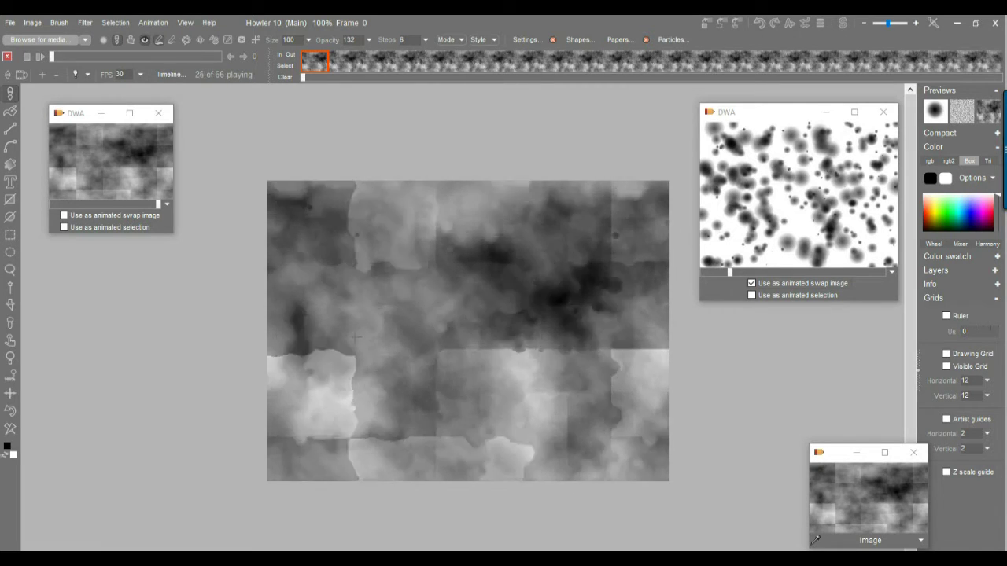
{"action": "left_click", "coordinate": [41, 57]}
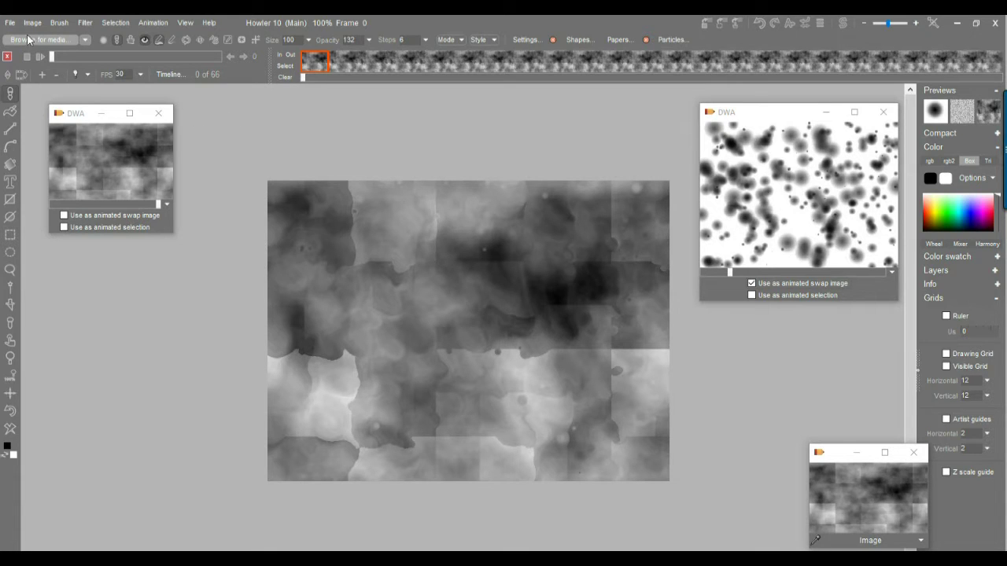
Reverse the frames of the displaced animation and play it.
{"action": "left_click", "coordinate": [403, 66]}
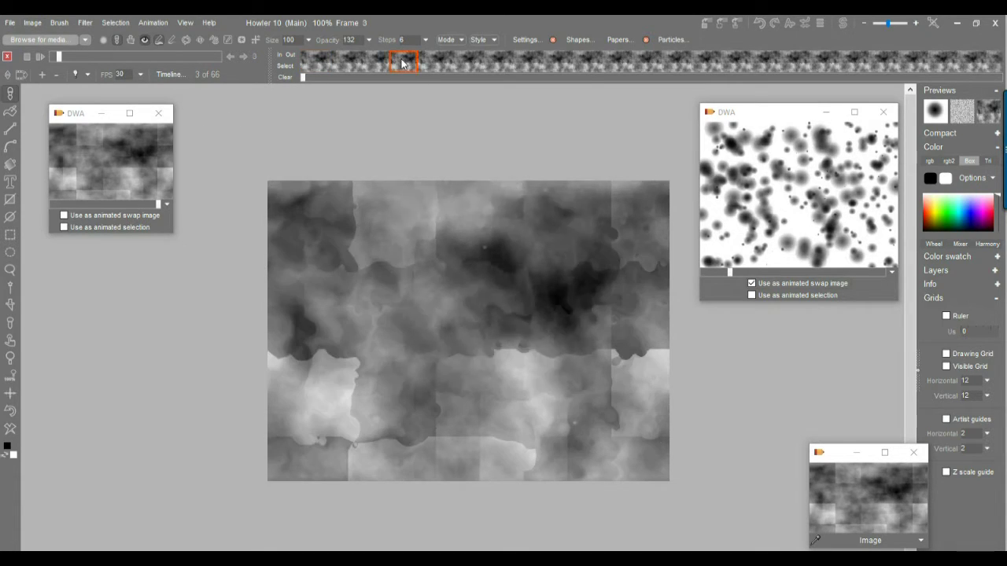
{"action": "right_click", "coordinate": [402, 63]}
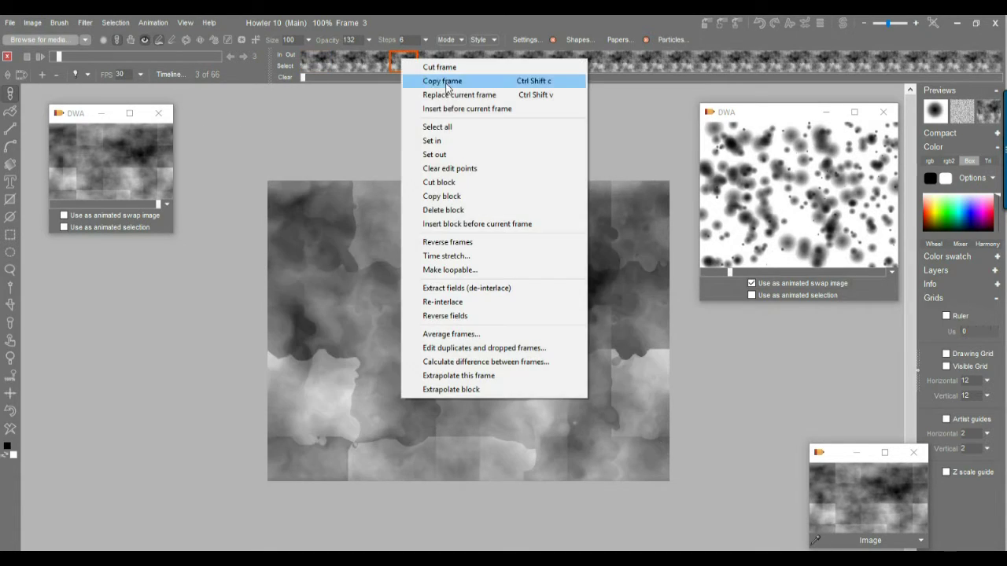
{"action": "left_click", "coordinate": [461, 249]}
{"action": "left_click", "coordinate": [42, 56]}
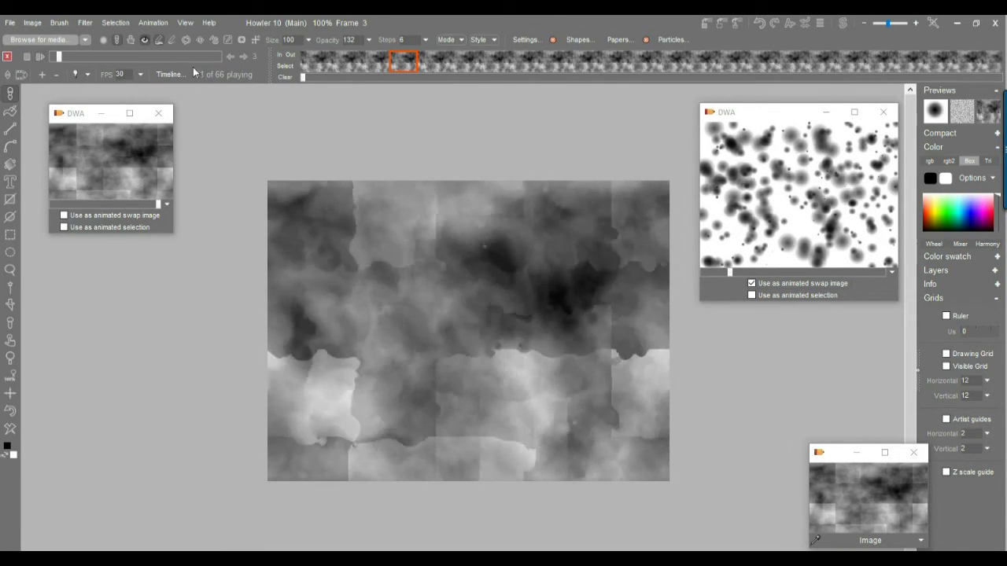
Restore the stored original texture animation in place of the displaced one.
{"action": "mouse_move", "coordinate": [60, 57]}
{"action": "left_mouse_down"}
{"action": "mouse_move", "coordinate": [116, 55]}
{"action": "mouse_move", "coordinate": [60, 63]}
{"action": "left_mouse_up"}
{"action": "left_click", "coordinate": [109, 140]}
{"action": "left_click", "coordinate": [538, 330]}
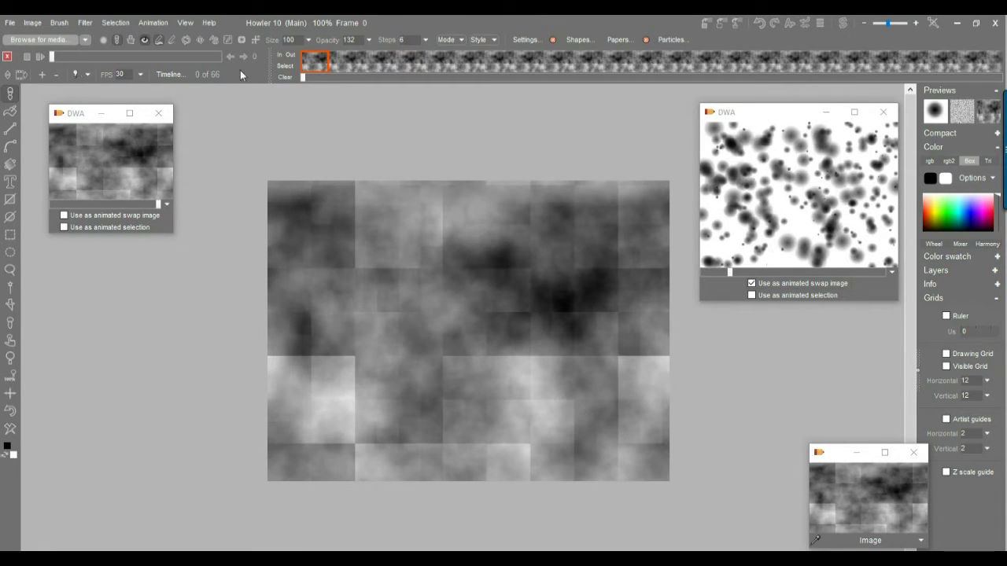
Apply Colortwirl displace by the swap image to all frames, with a low displacement and the twirl slightly below its midpoint.
{"action": "mouse_move", "coordinate": [53, 57]}
{"action": "left_mouse_down"}
{"action": "mouse_move", "coordinate": [101, 55]}
{"action": "mouse_move", "coordinate": [54, 57]}
{"action": "left_mouse_up"}
{"action": "left_click", "coordinate": [84, 24]}
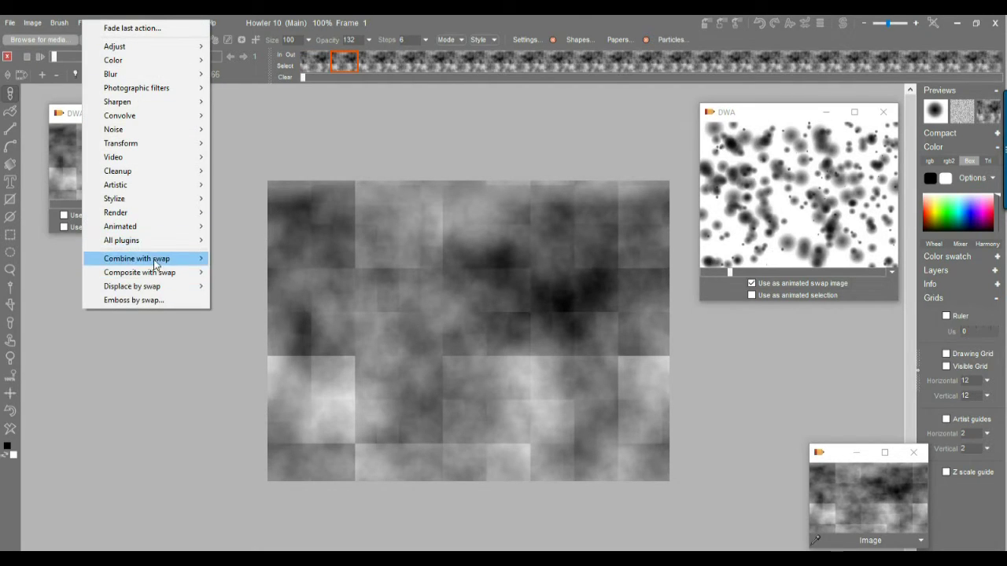
{"action": "mouse_move", "coordinate": [158, 289]}
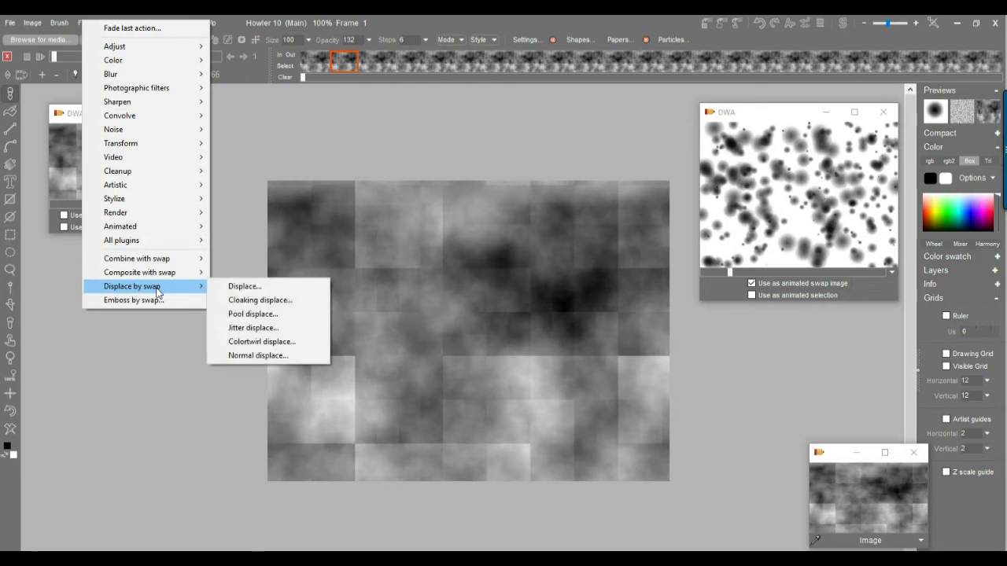
{"action": "left_click", "coordinate": [259, 344]}
{"action": "left_click", "coordinate": [486, 290]}
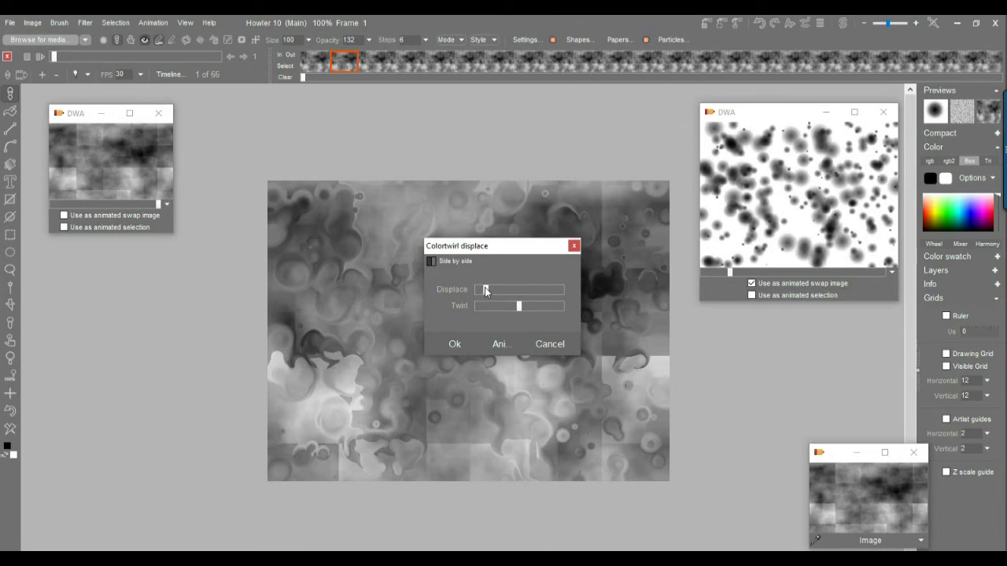
{"action": "left_click", "coordinate": [515, 306]}
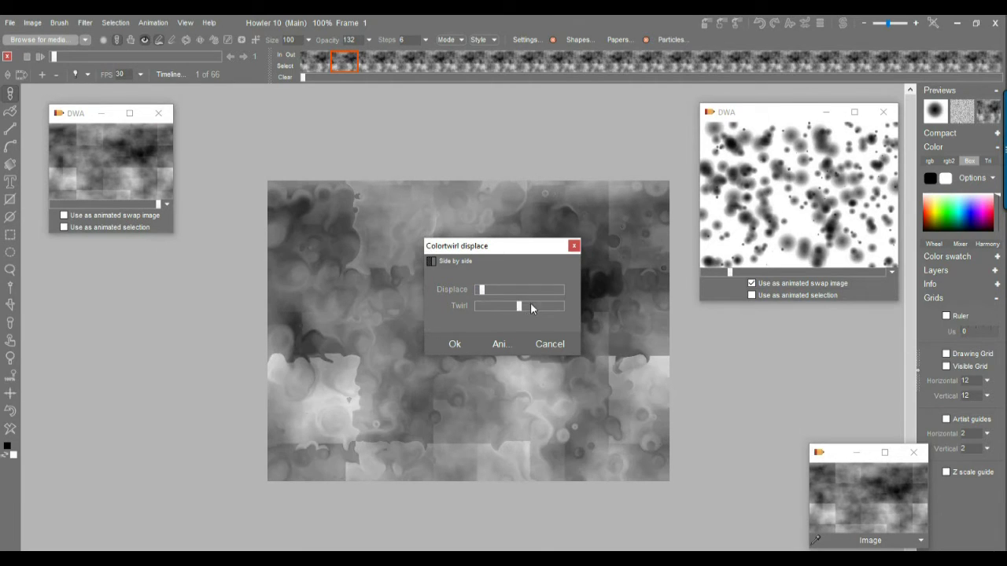
{"action": "left_click", "coordinate": [537, 306]}
{"action": "left_click", "coordinate": [526, 306]}
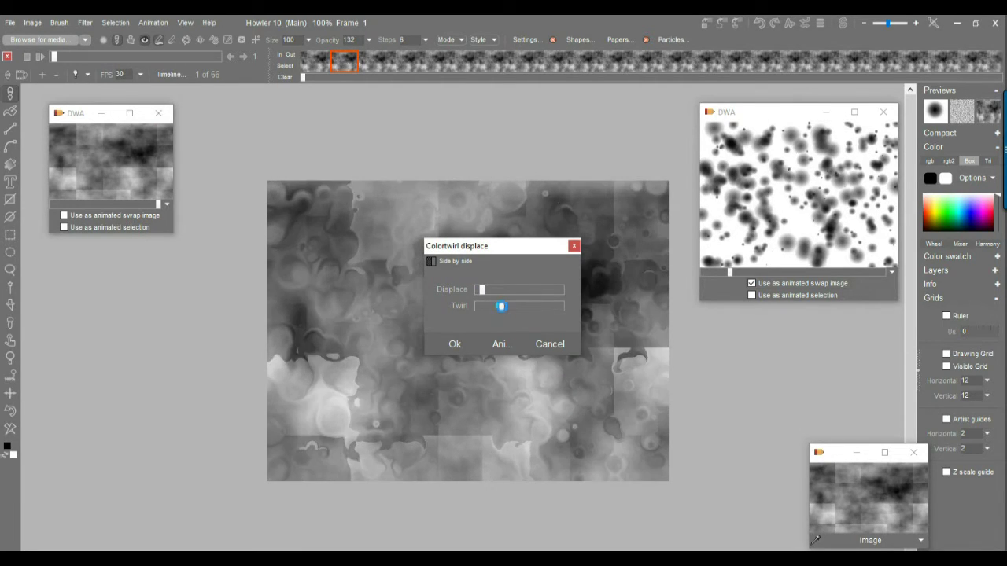
{"action": "left_click", "coordinate": [507, 306]}
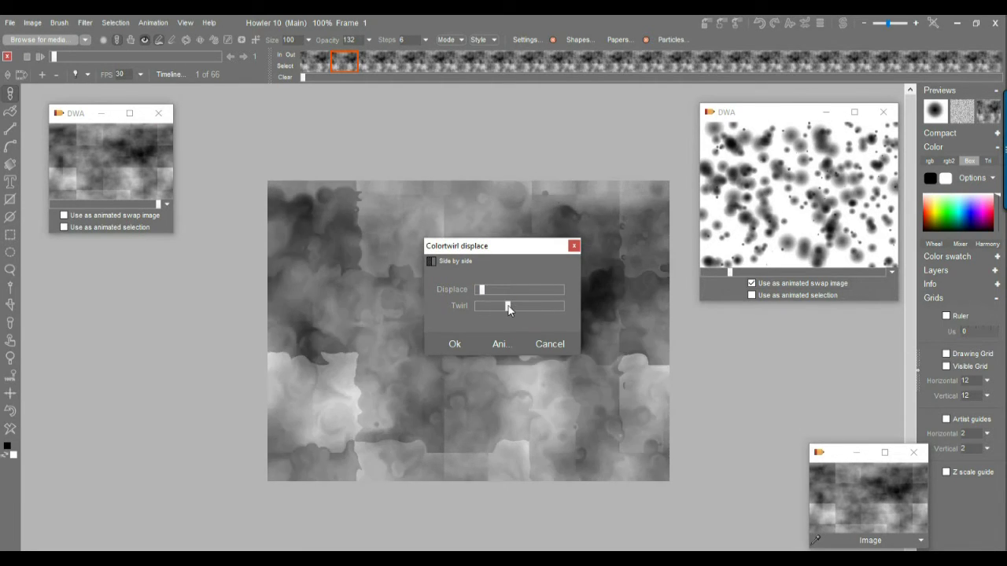
{"action": "left_click", "coordinate": [498, 344]}
{"action": "left_click", "coordinate": [431, 353]}
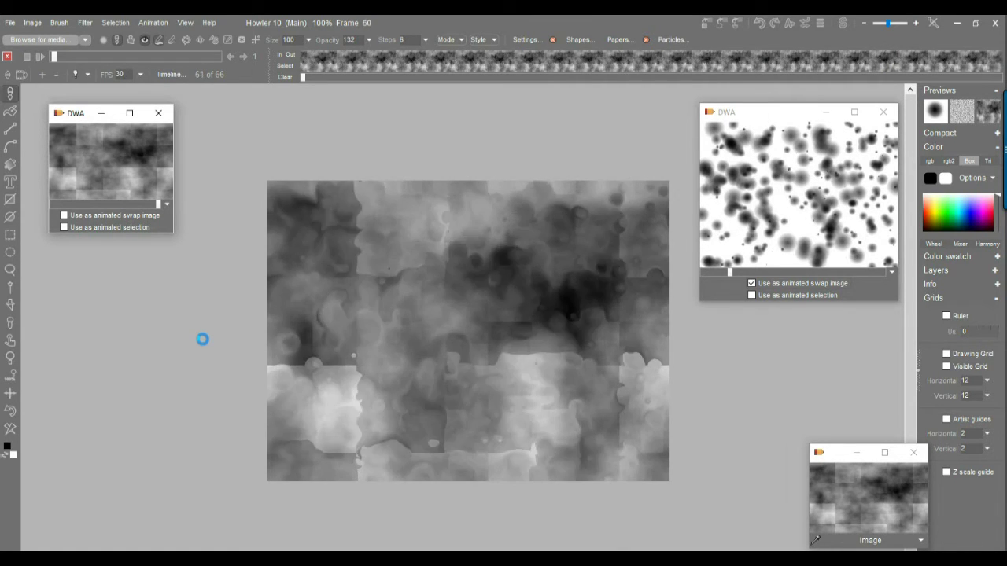
Flip the twirl-displaced image vertically and apply the flip to the whole animation.
{"action": "left_click", "coordinate": [33, 23]}
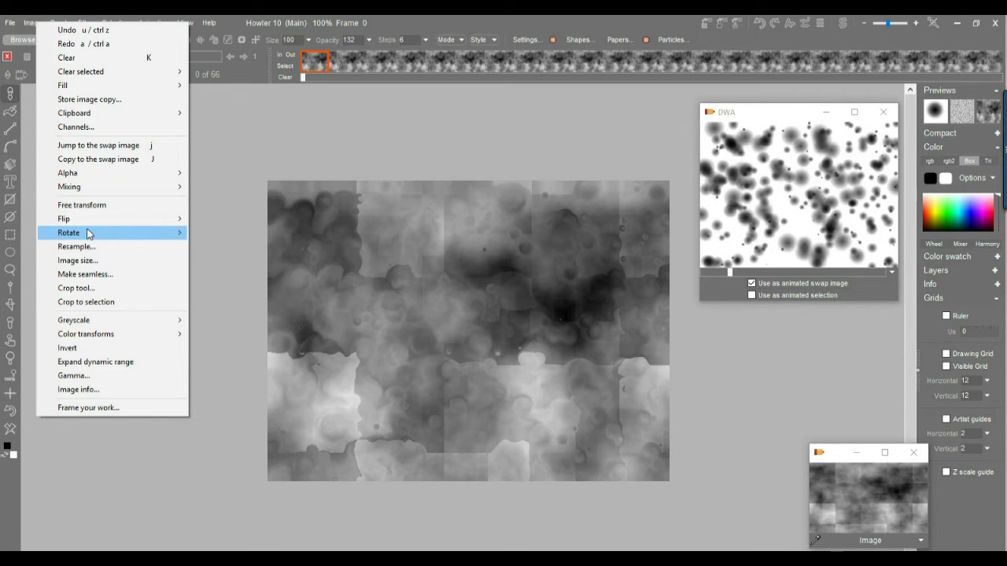
{"action": "mouse_move", "coordinate": [142, 220]}
{"action": "left_click", "coordinate": [218, 232]}
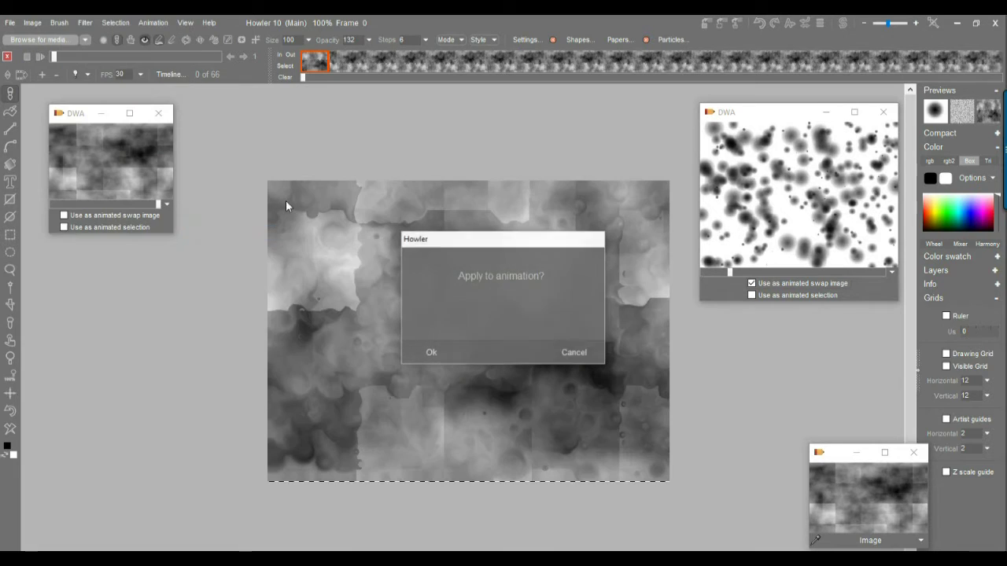
{"action": "left_click", "coordinate": [432, 352]}
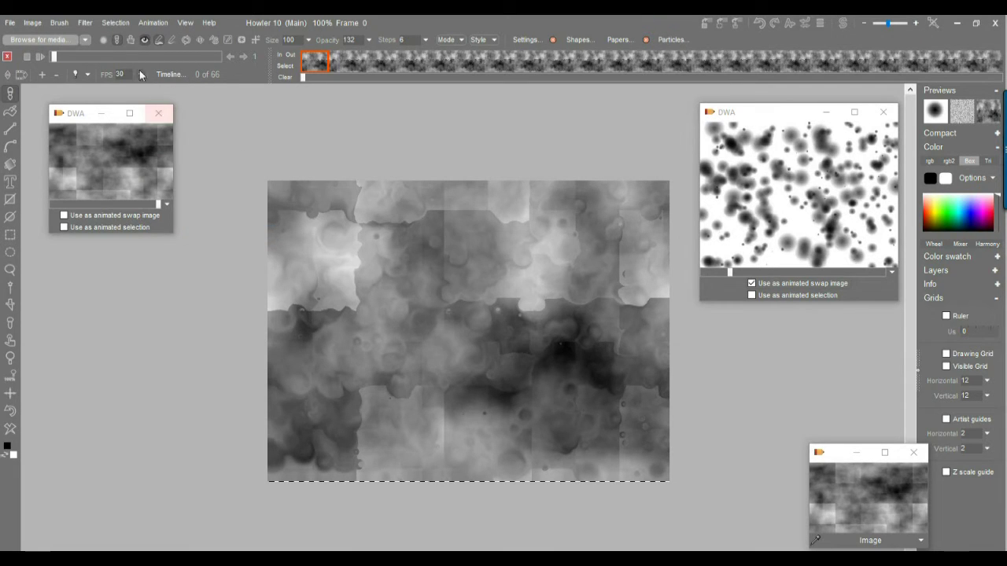
Store the flipped animation to disk and place its preview window below the stored original texture preview.
{"action": "left_click", "coordinate": [153, 22]}
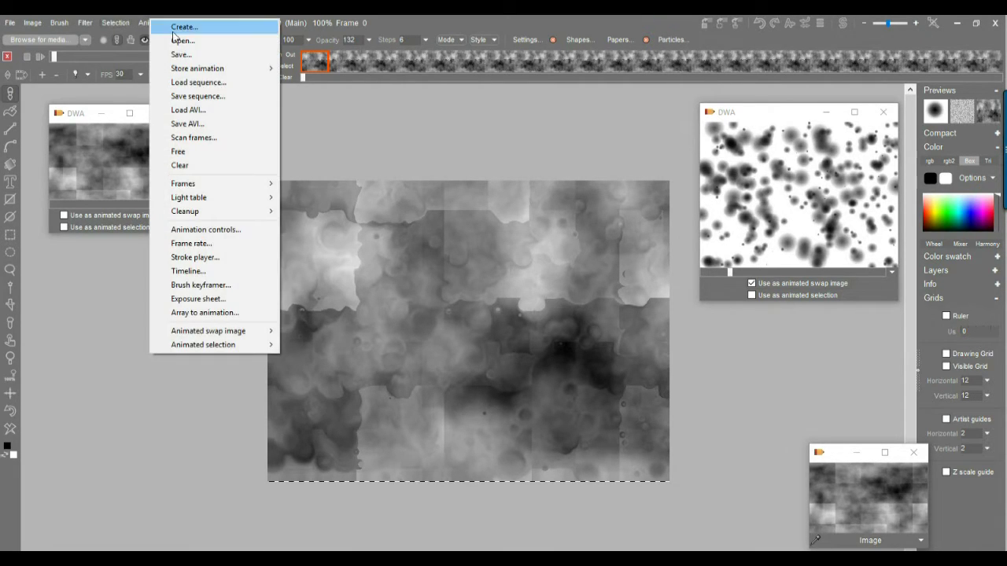
{"action": "mouse_move", "coordinate": [221, 72]}
{"action": "left_click", "coordinate": [333, 82]}
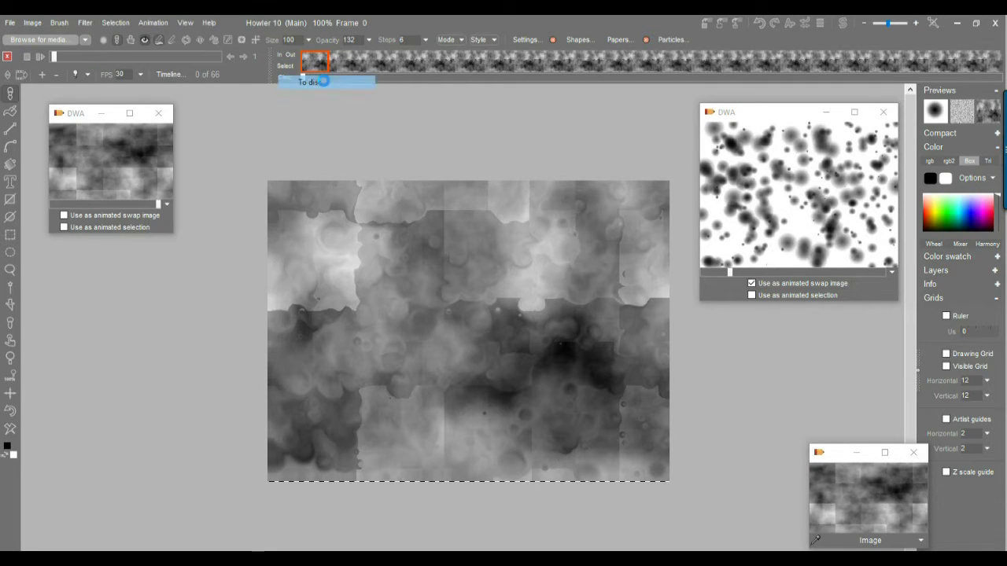
{"action": "left_click_drag", "start_coordinate": [702, 440], "coordinate": [104, 281]}
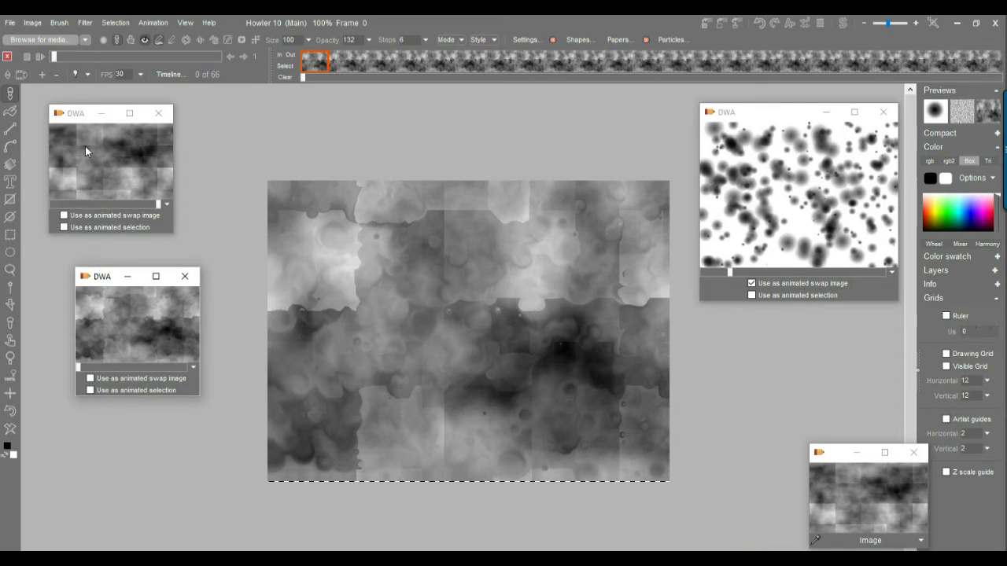
Compare the stored animations by restoring and scrubbing the original texture, then restoring and playing the flipped twirl-displaced version.
{"action": "double_click", "coordinate": [85, 146]}
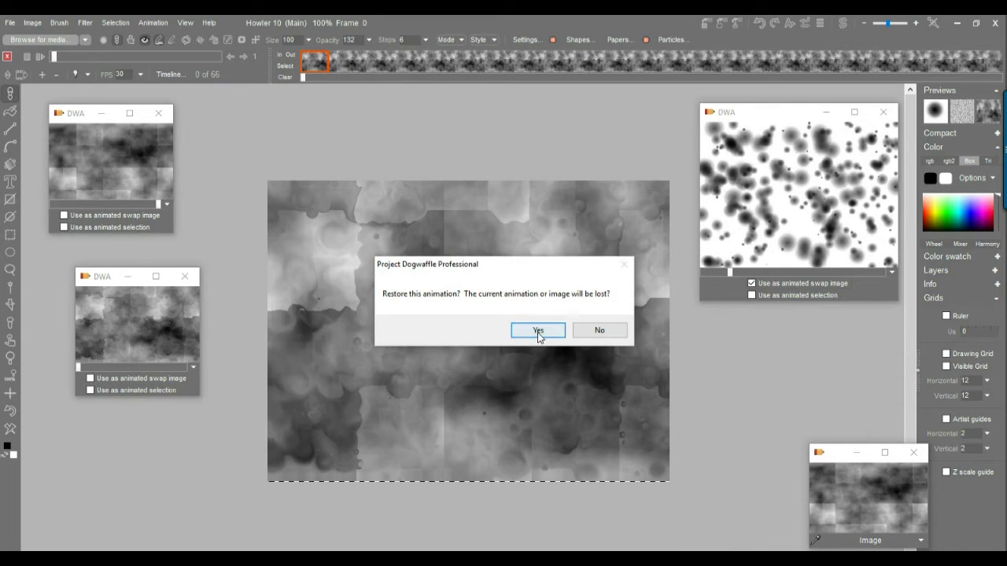
{"action": "left_click", "coordinate": [538, 331]}
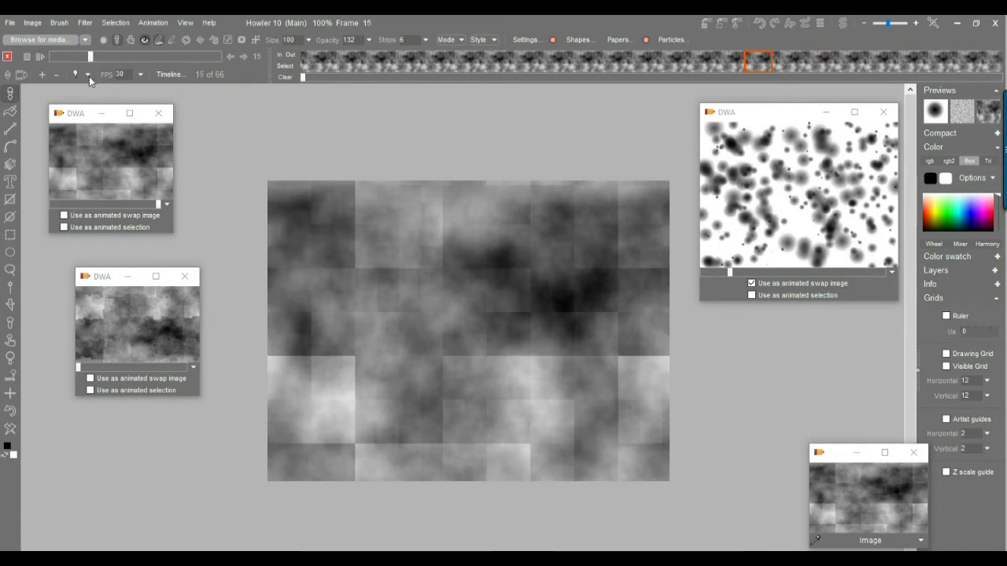
{"action": "double_click", "coordinate": [145, 301]}
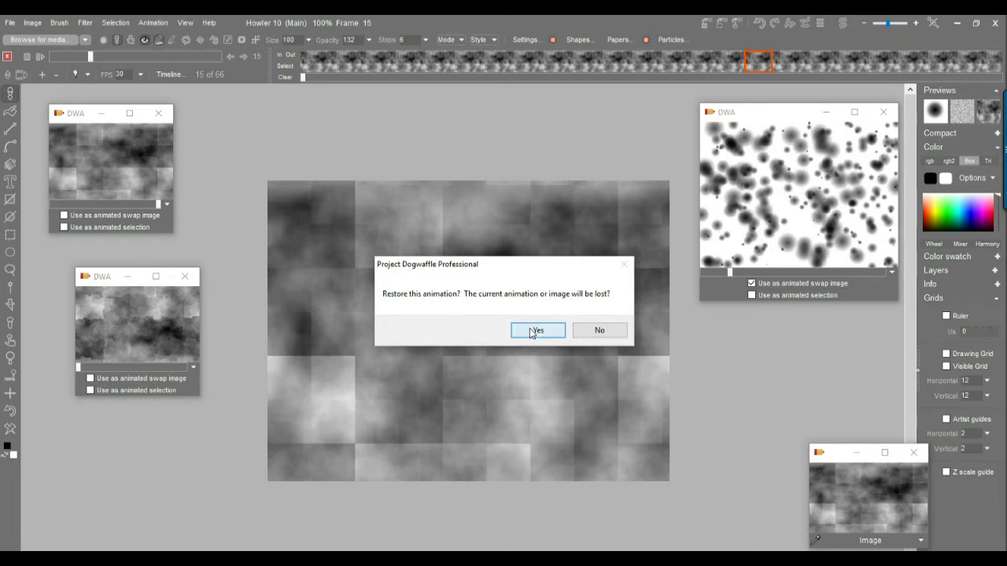
{"action": "left_click", "coordinate": [534, 331]}
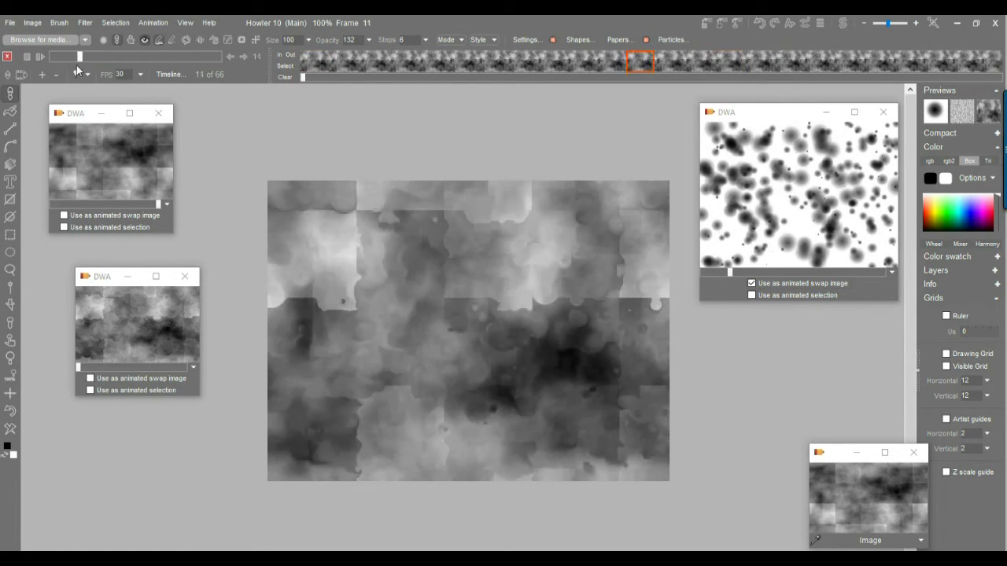
{"action": "left_click", "coordinate": [43, 57]}
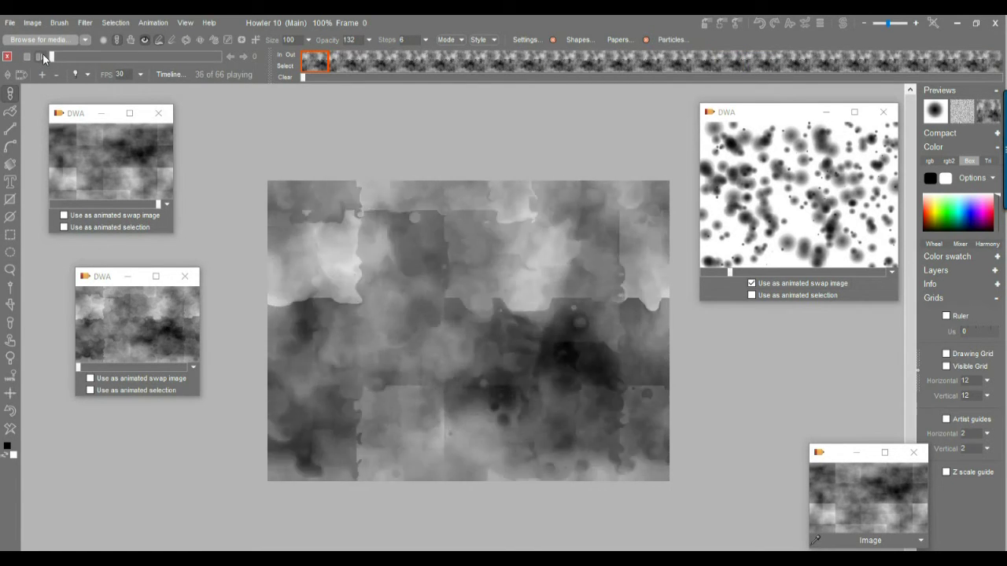
Restore the stored original texture animation and return it to frame 0.
{"action": "left_click", "coordinate": [91, 157]}
{"action": "left_click", "coordinate": [539, 333]}
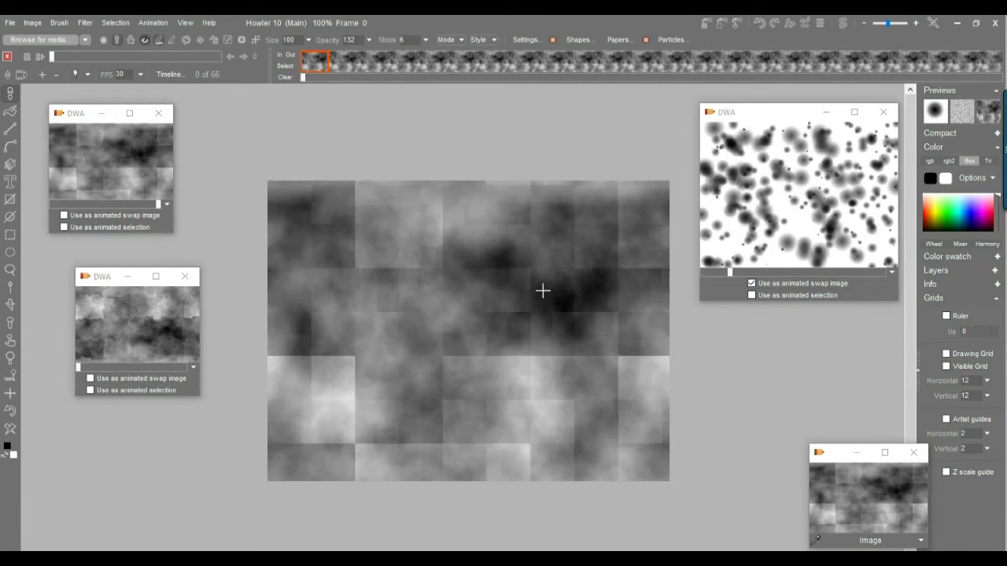
{"action": "mouse_move", "coordinate": [116, 58]}
{"action": "left_mouse_down"}
{"action": "mouse_move", "coordinate": [137, 58]}
{"action": "mouse_move", "coordinate": [47, 57]}
{"action": "left_mouse_up"}
Advance the stored snowfall preview and open 3D Designer for the noise image with prefilter 49, AA level 3 and Raytrace enabled.
{"action": "left_click_drag", "start_coordinate": [730, 273], "coordinate": [782, 273]}
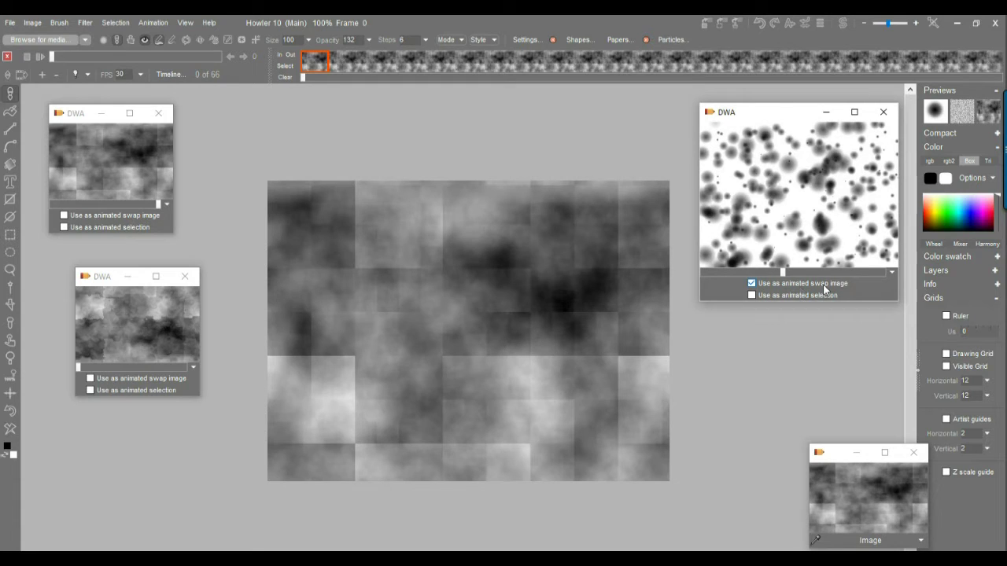
{"action": "left_click", "coordinate": [85, 24]}
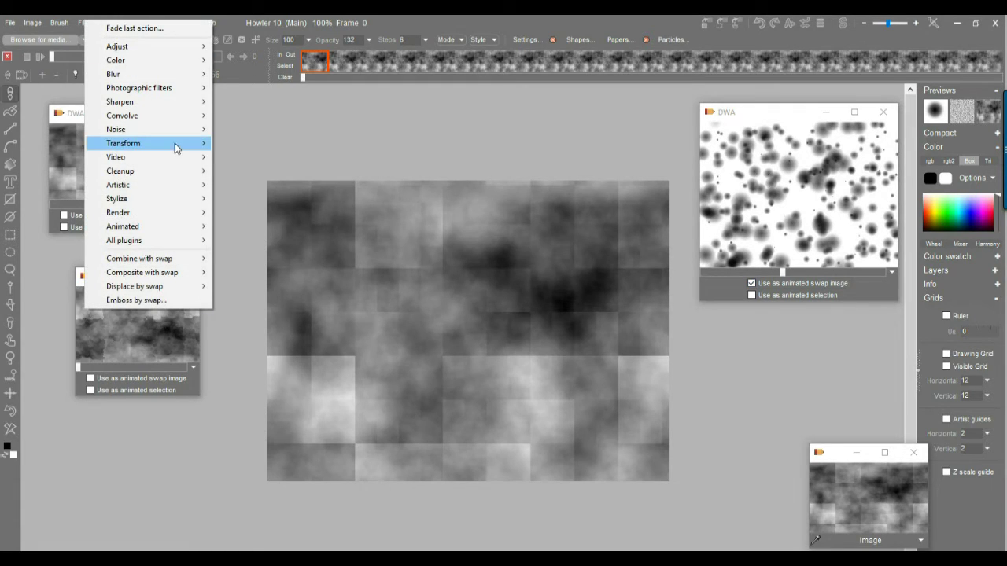
{"action": "mouse_move", "coordinate": [176, 145]}
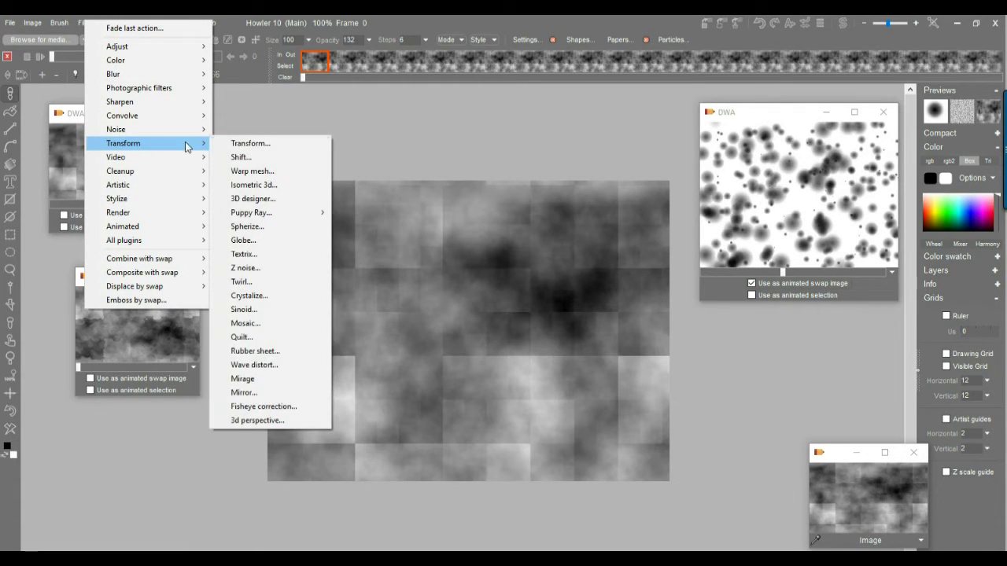
{"action": "left_click", "coordinate": [260, 201]}
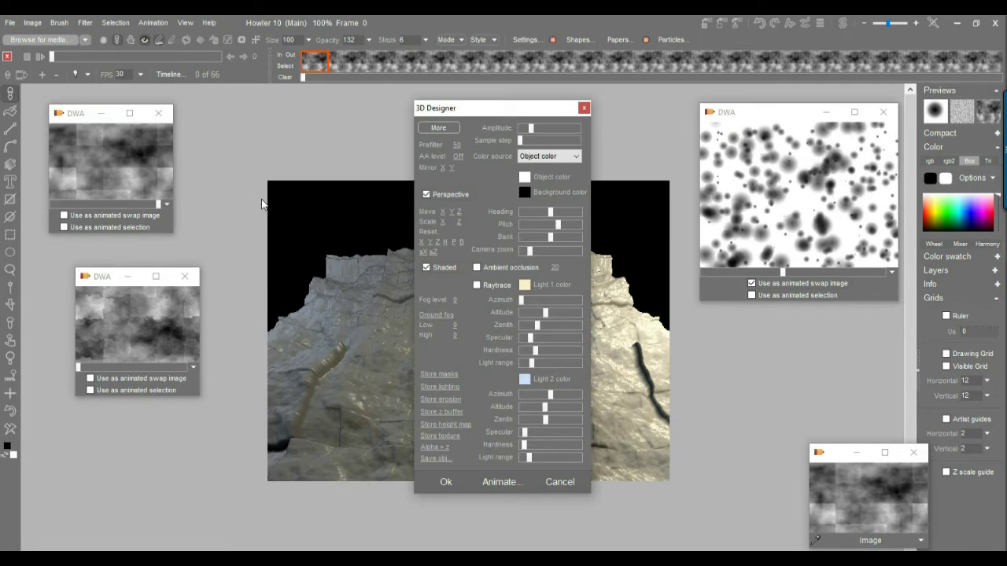
{"action": "left_click_drag", "start_coordinate": [499, 108], "coordinate": [257, 138]}
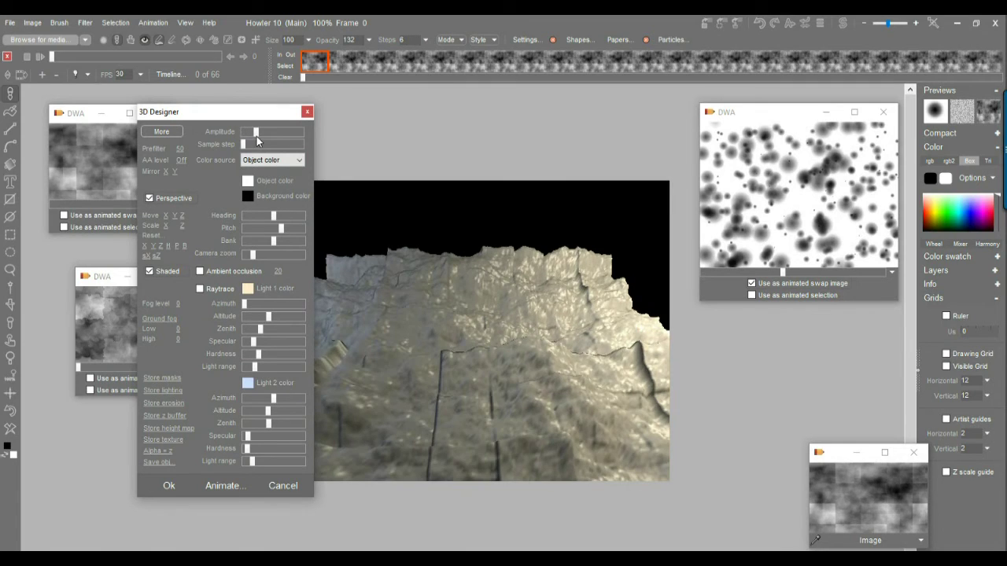
{"action": "left_click_drag", "start_coordinate": [180, 149], "coordinate": [98, 153]}
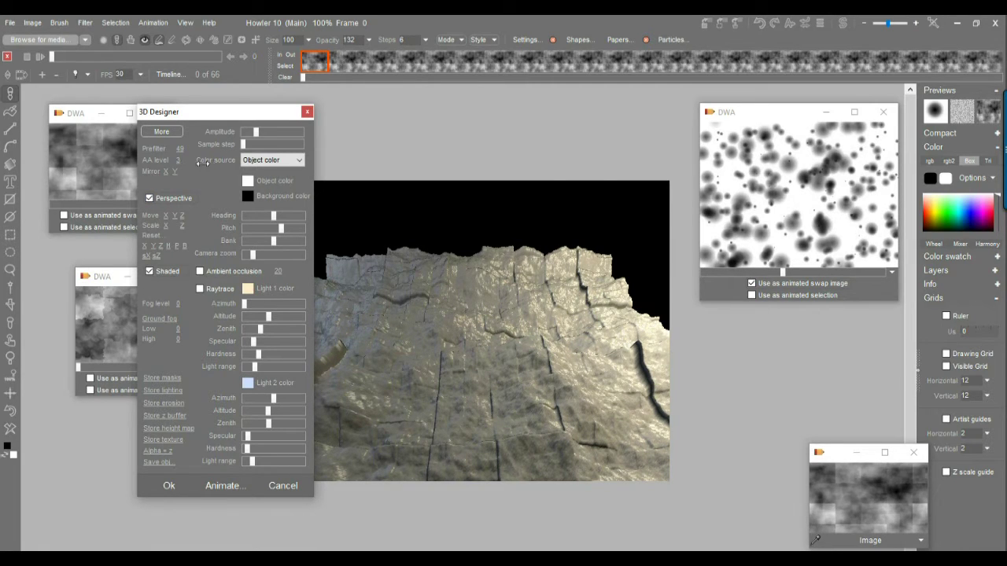
{"action": "left_click", "coordinate": [211, 289]}
{"action": "left_click", "coordinate": [247, 298]}
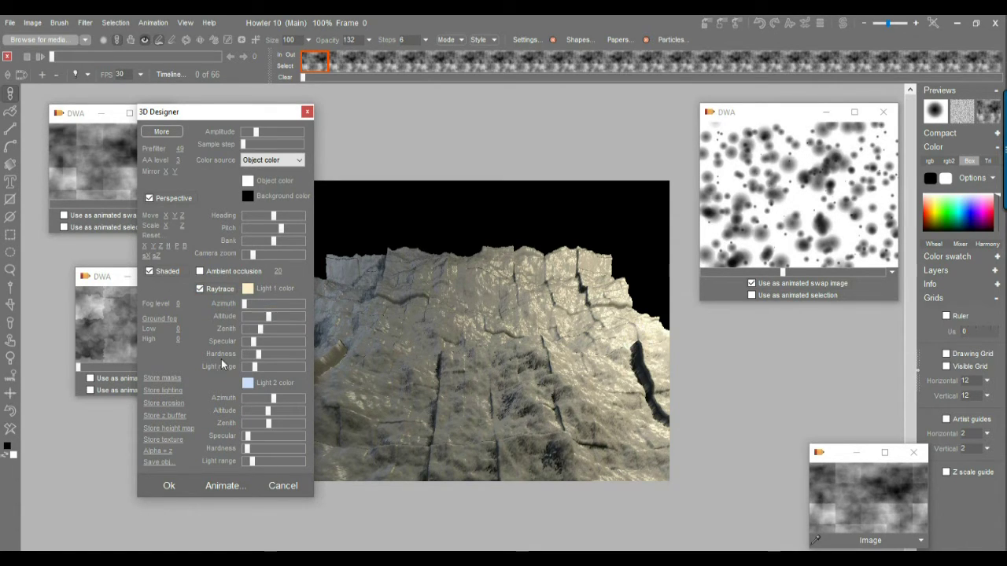
Relight the terrain by adjusting light 1's azimuth, altitude, zenith and range, with light 2 at maximum altitude, minimum zenith and a slightly wider range.
{"action": "left_click_drag", "start_coordinate": [245, 303], "coordinate": [282, 304]}
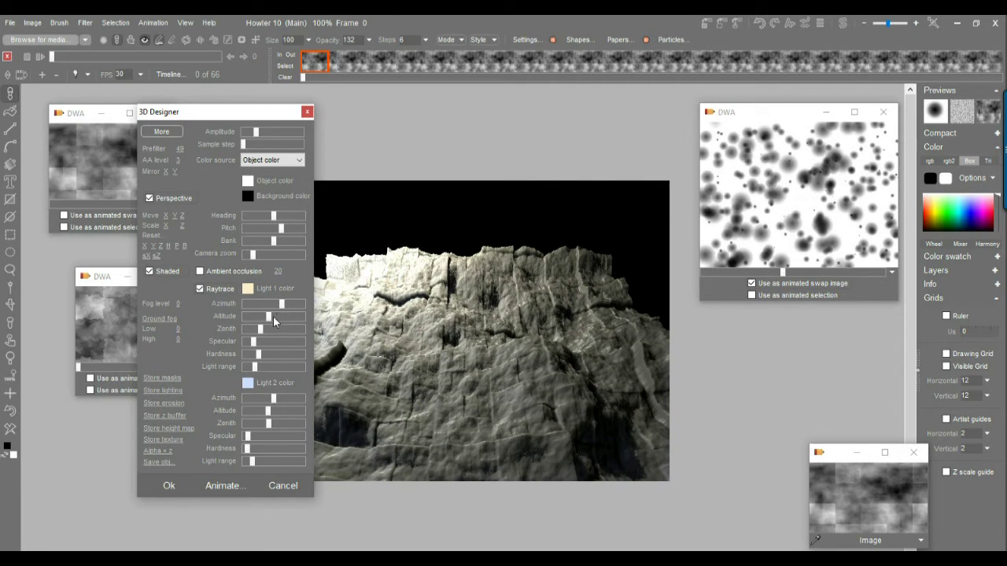
{"action": "mouse_move", "coordinate": [270, 317]}
{"action": "left_mouse_down"}
{"action": "mouse_move", "coordinate": [259, 325]}
{"action": "mouse_move", "coordinate": [296, 320]}
{"action": "mouse_move", "coordinate": [262, 321]}
{"action": "mouse_move", "coordinate": [293, 328]}
{"action": "left_mouse_up"}
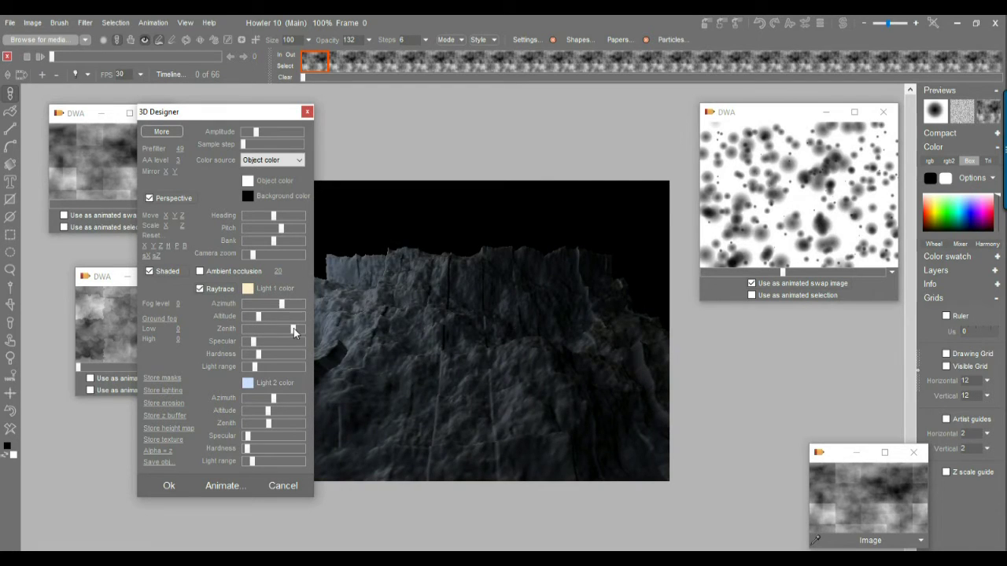
{"action": "left_click_drag", "start_coordinate": [276, 366], "coordinate": [289, 370]}
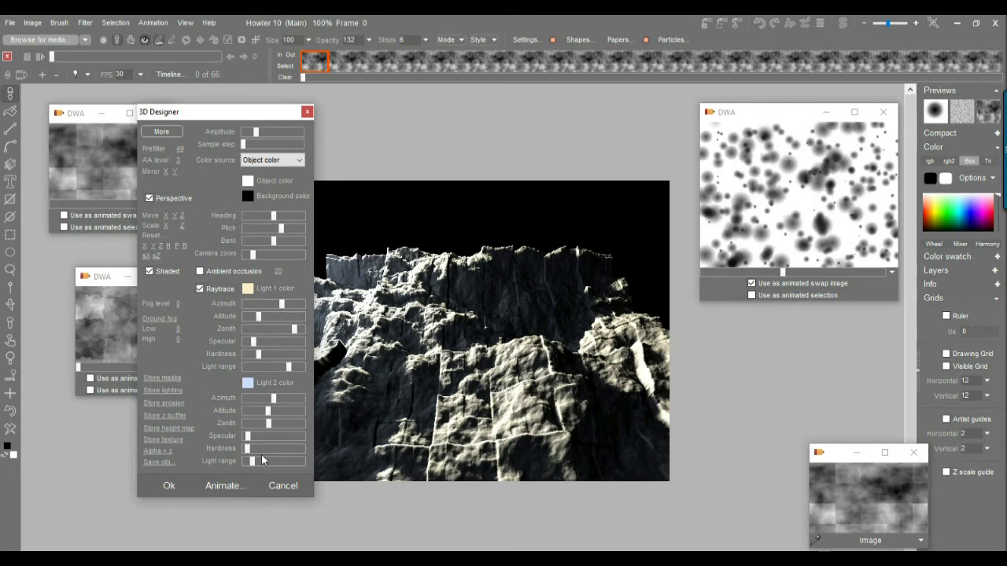
{"action": "left_click_drag", "start_coordinate": [268, 411], "coordinate": [244, 423]}
{"action": "left_click_drag", "start_coordinate": [257, 462], "coordinate": [258, 461]}
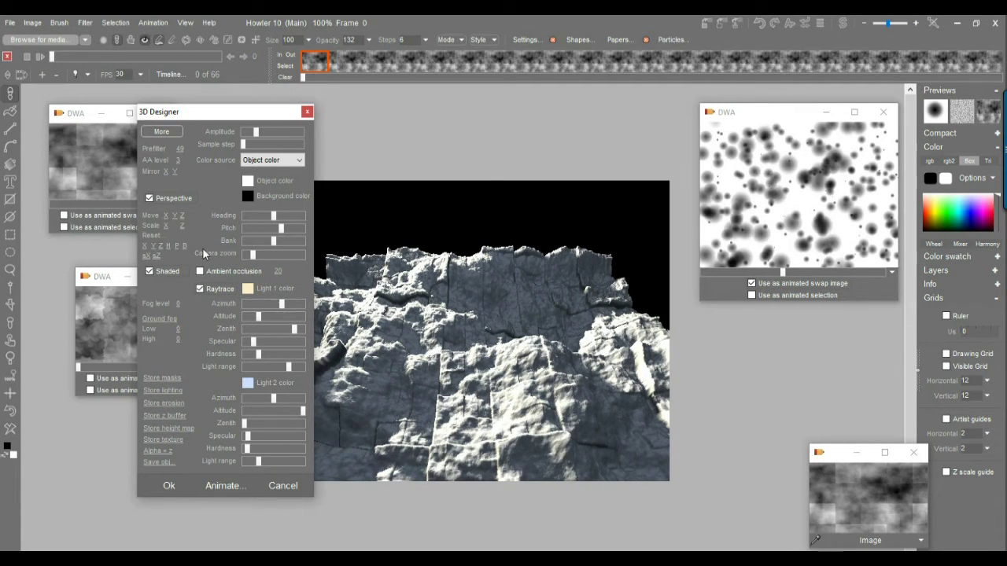
Set the terrain's background color to a muted tan and the Light 2 color to a pale orange.
{"action": "left_click", "coordinate": [248, 197]}
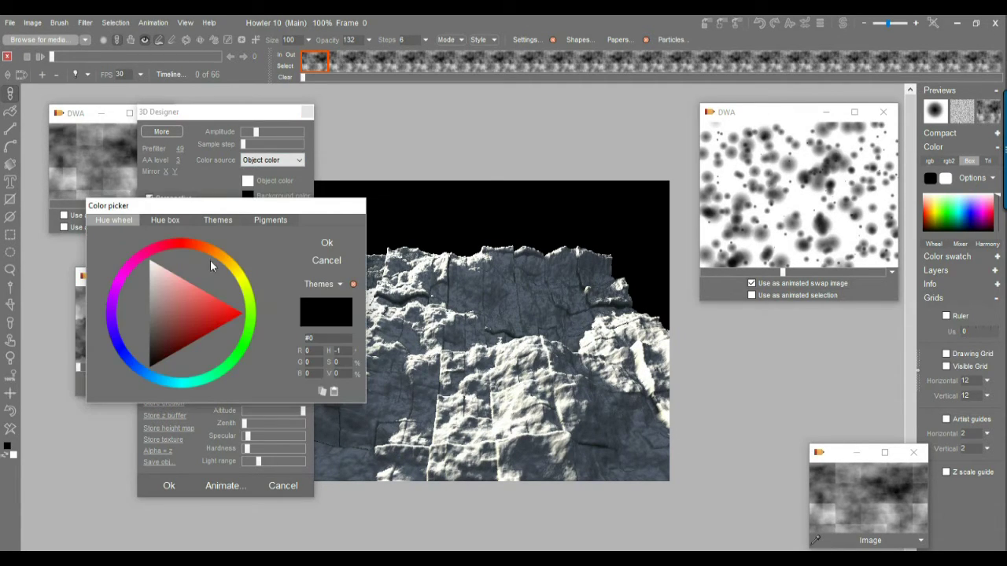
{"action": "left_click", "coordinate": [219, 256]}
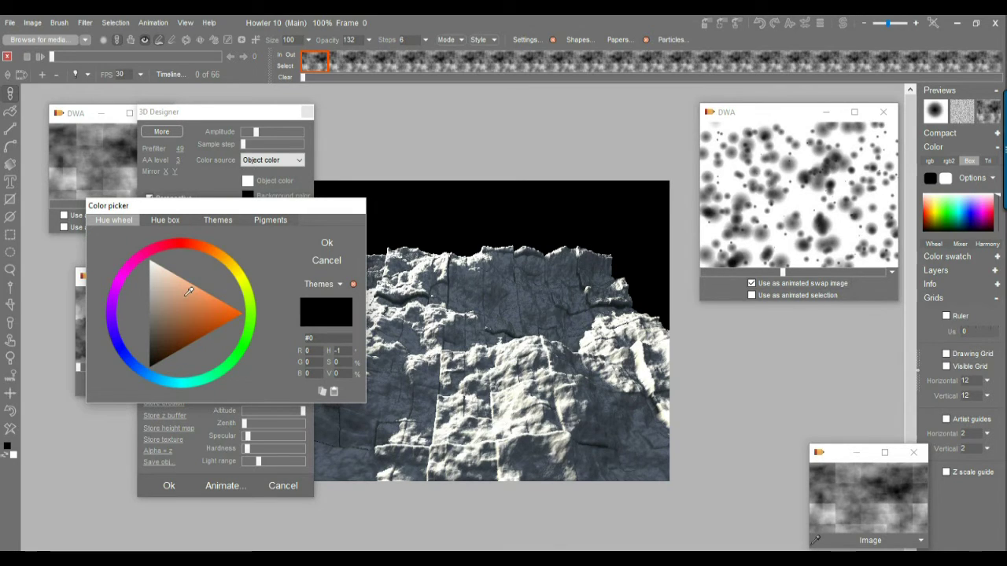
{"action": "left_click", "coordinate": [208, 290]}
{"action": "left_click", "coordinate": [328, 244]}
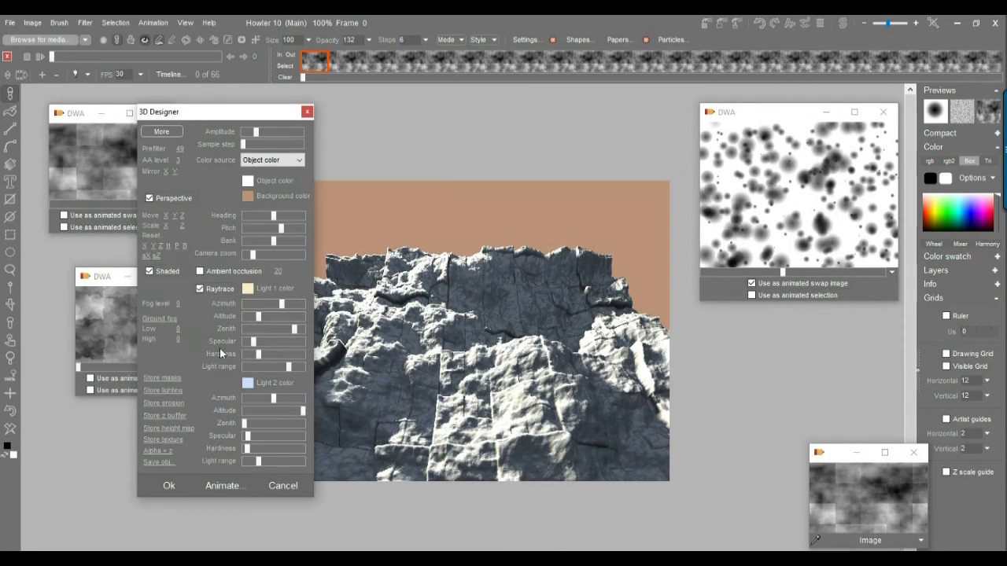
{"action": "left_click", "coordinate": [248, 384]}
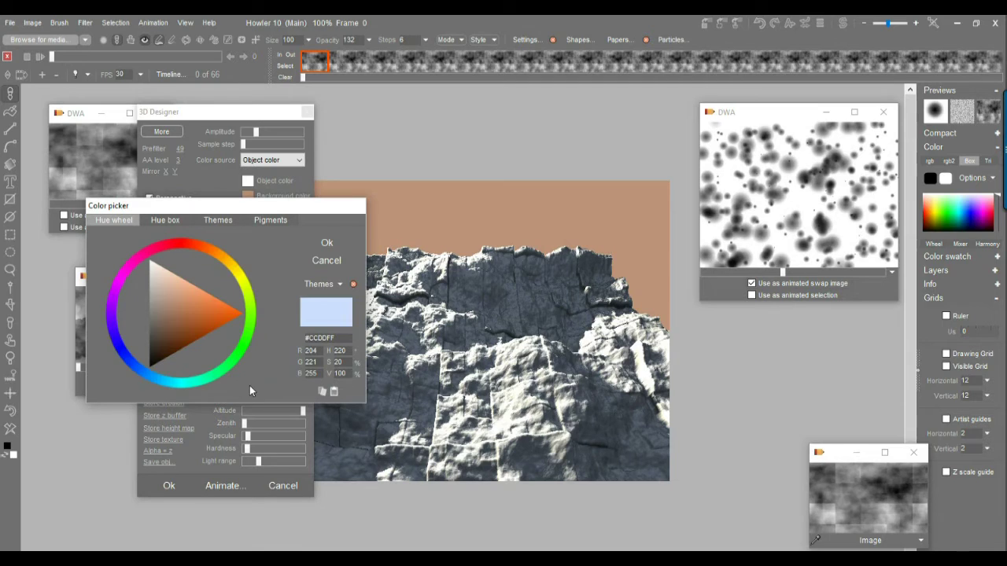
{"action": "left_click", "coordinate": [190, 284]}
{"action": "left_click", "coordinate": [327, 243]}
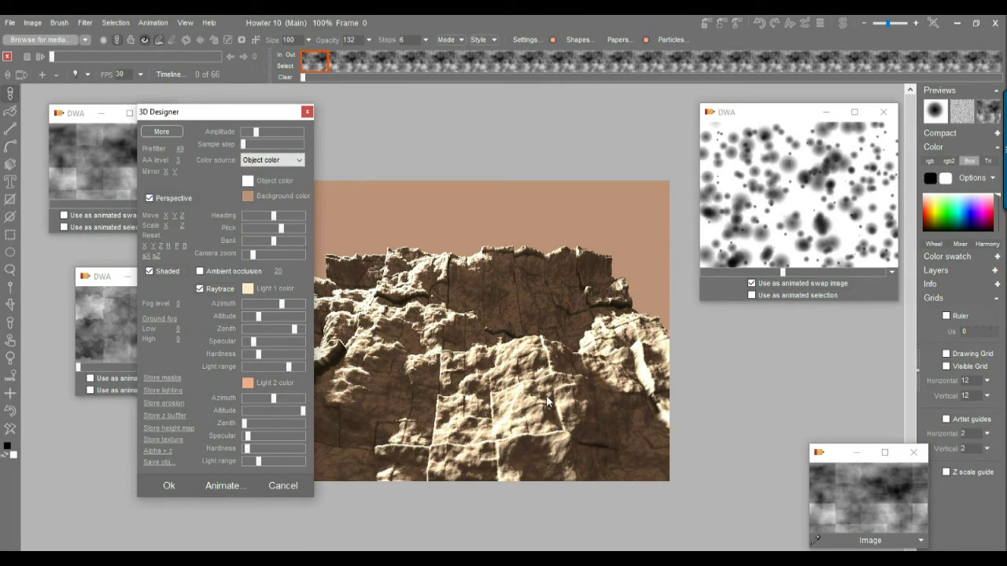
Keep Object color as the color source and set the terrain's object color to blue-grey #547493.
{"action": "left_click", "coordinate": [263, 161]}
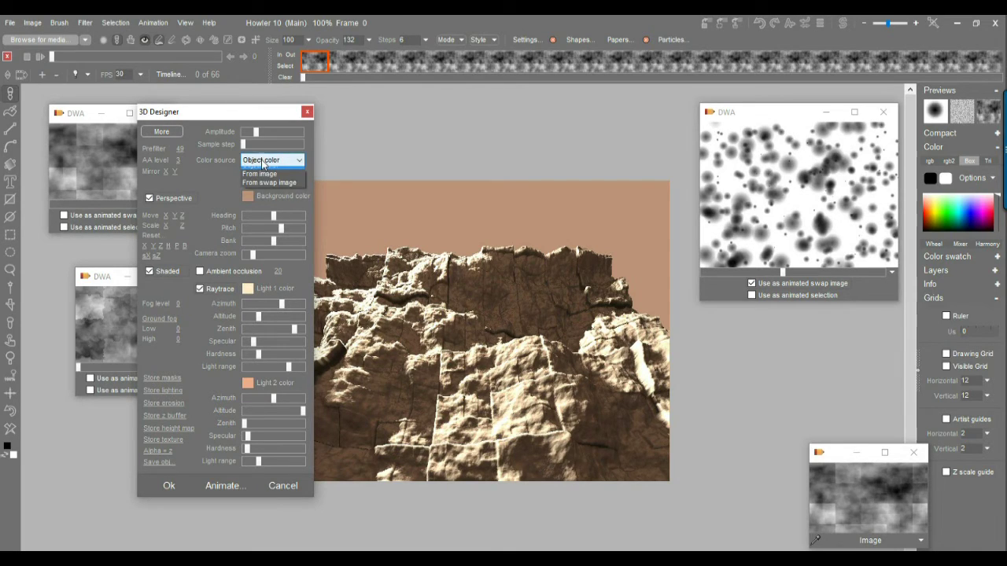
{"action": "left_click", "coordinate": [262, 162]}
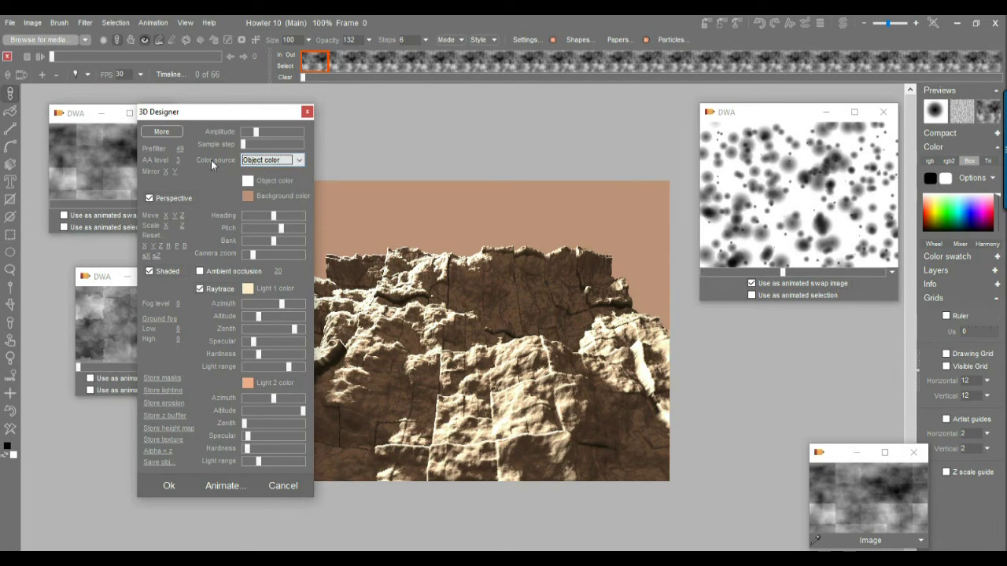
{"action": "left_click", "coordinate": [269, 161]}
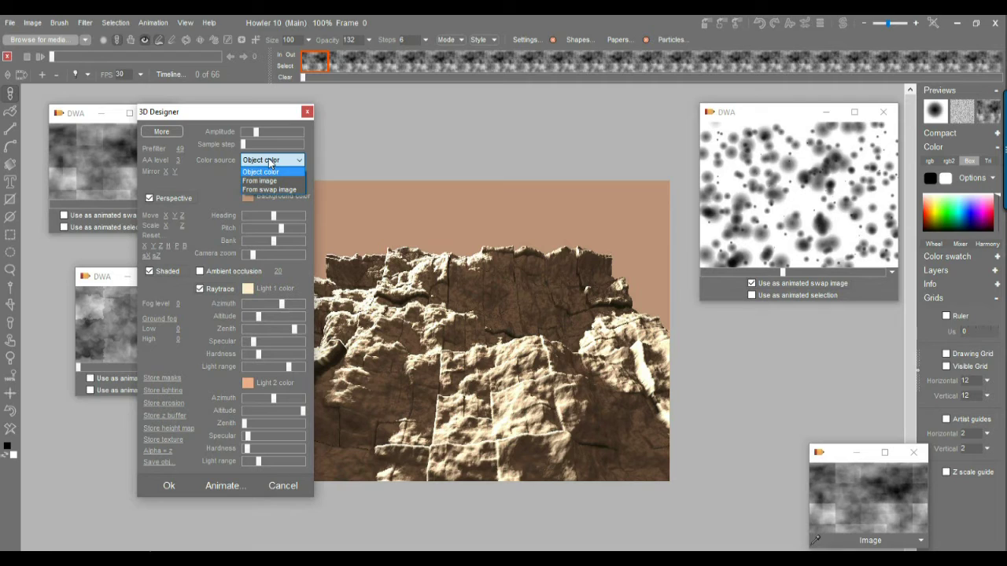
{"action": "left_click", "coordinate": [260, 171]}
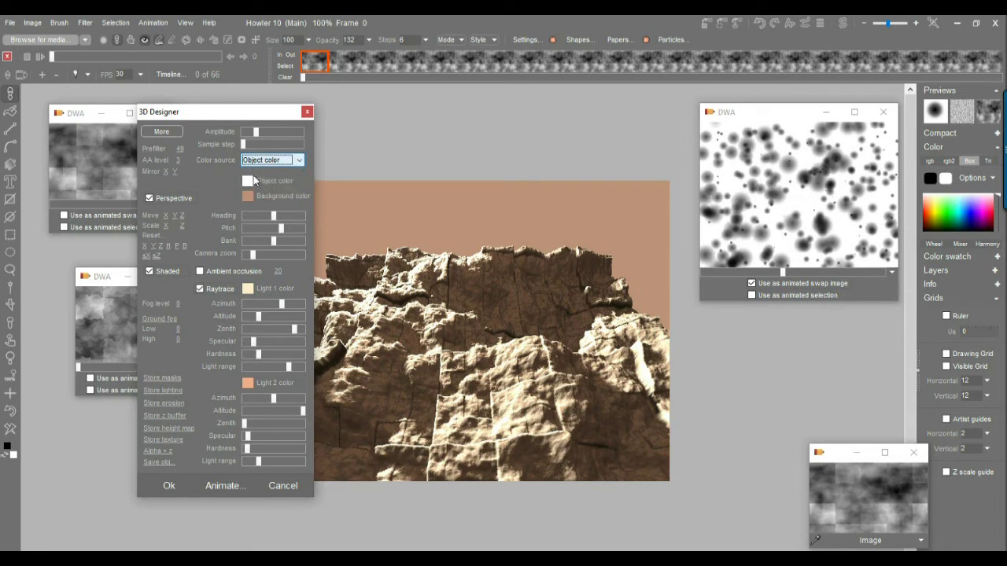
{"action": "left_click", "coordinate": [247, 180]}
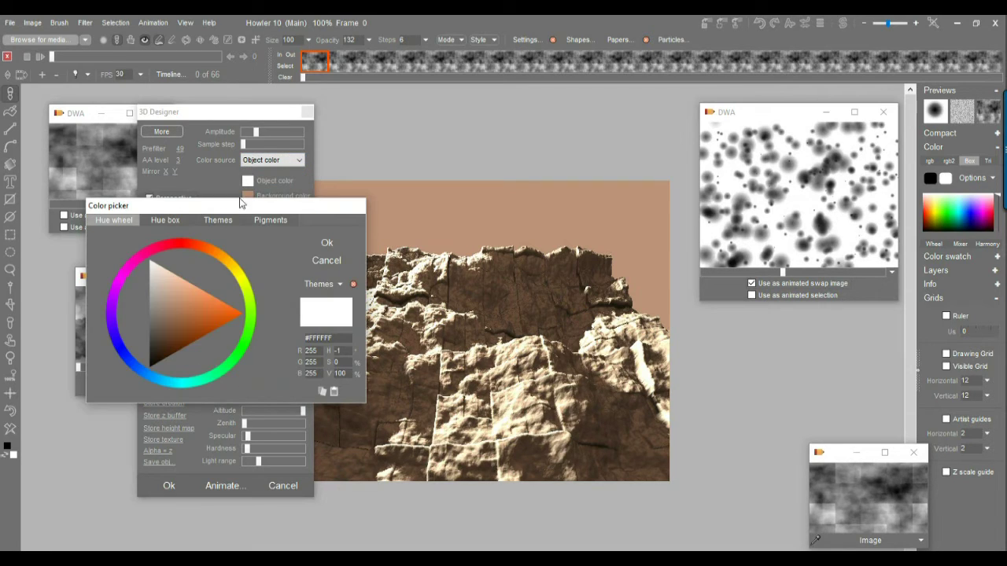
{"action": "left_click_drag", "start_coordinate": [152, 370], "coordinate": [157, 353]}
{"action": "left_click", "coordinate": [178, 311]}
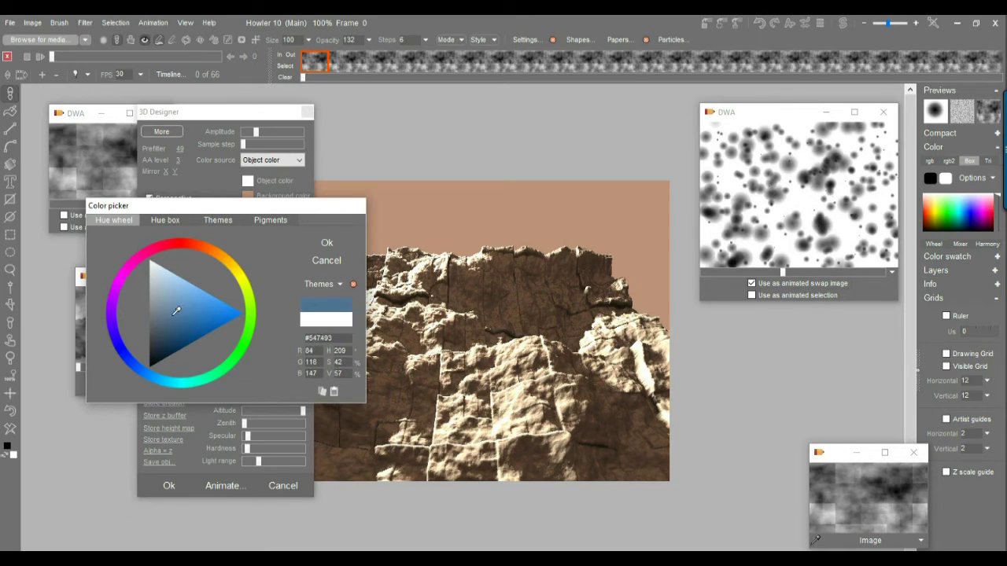
{"action": "left_click", "coordinate": [326, 244]}
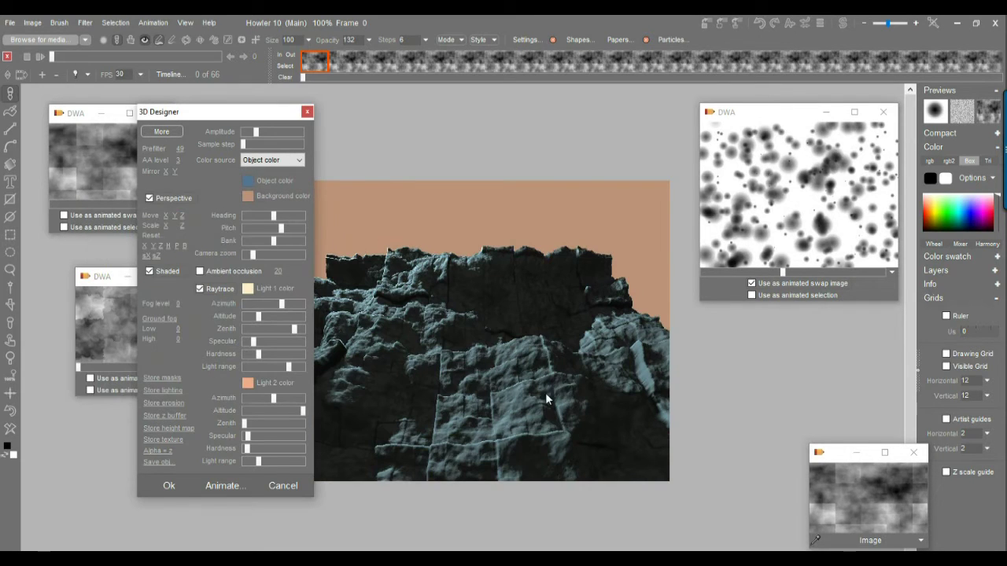
Preview the terrain colored from the image, and set its color source to From swap image.
{"action": "left_click", "coordinate": [276, 163]}
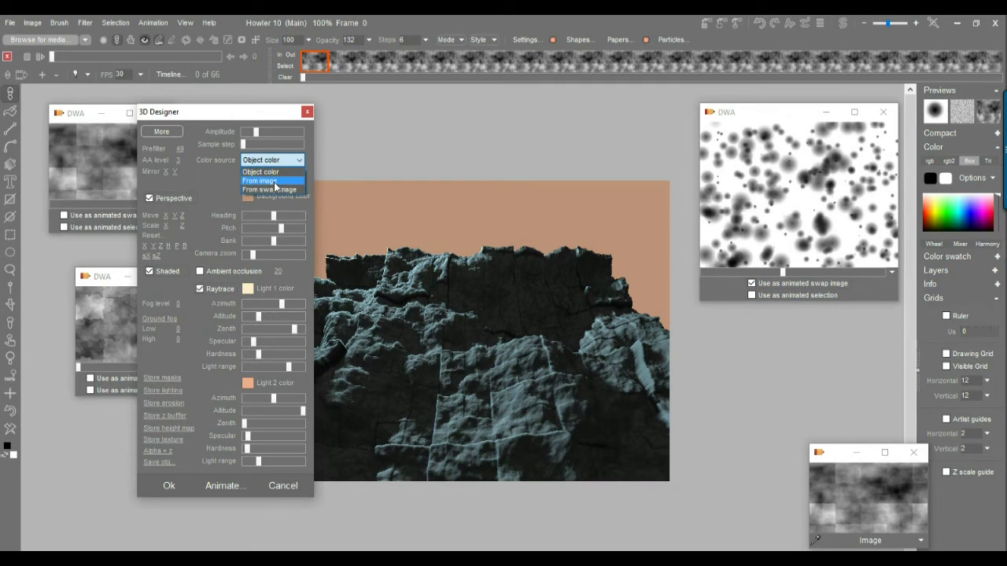
{"action": "left_click", "coordinate": [274, 182]}
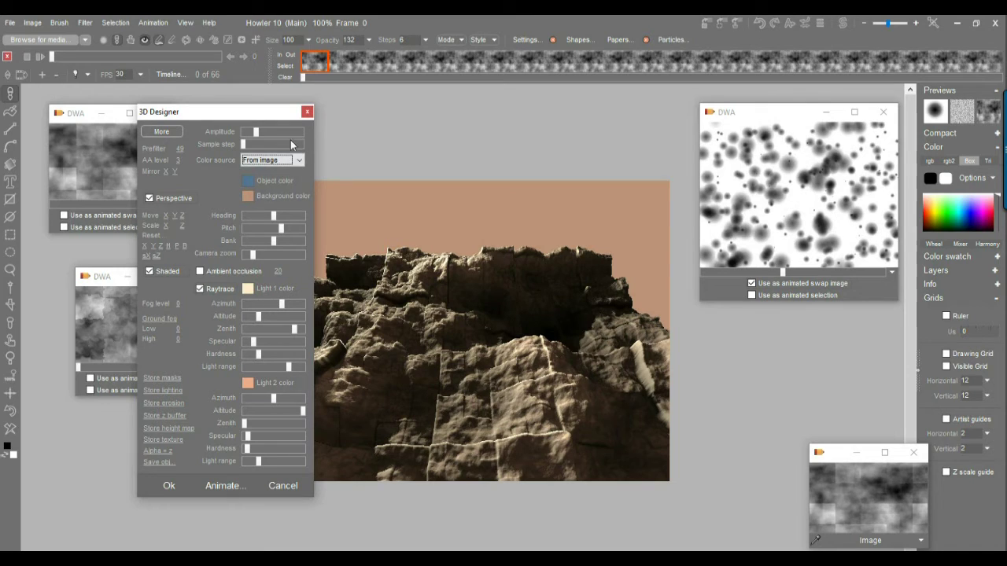
{"action": "left_click", "coordinate": [267, 162]}
{"action": "left_click", "coordinate": [263, 190]}
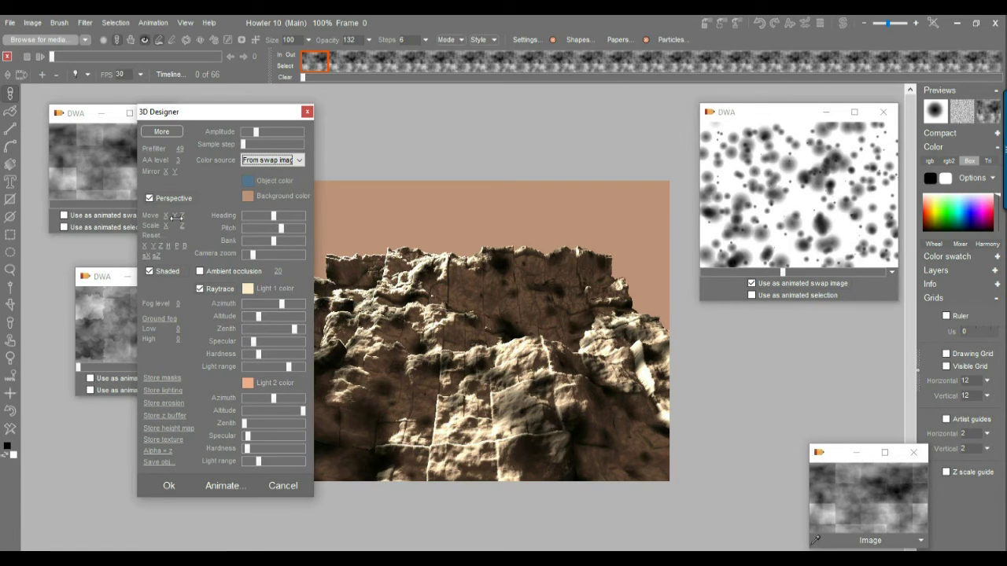
Shift the terrain upward, increase its pitch slightly, and leave 3D Designer without rendering the frame.
{"action": "left_click_drag", "start_coordinate": [176, 216], "coordinate": [192, 231]}
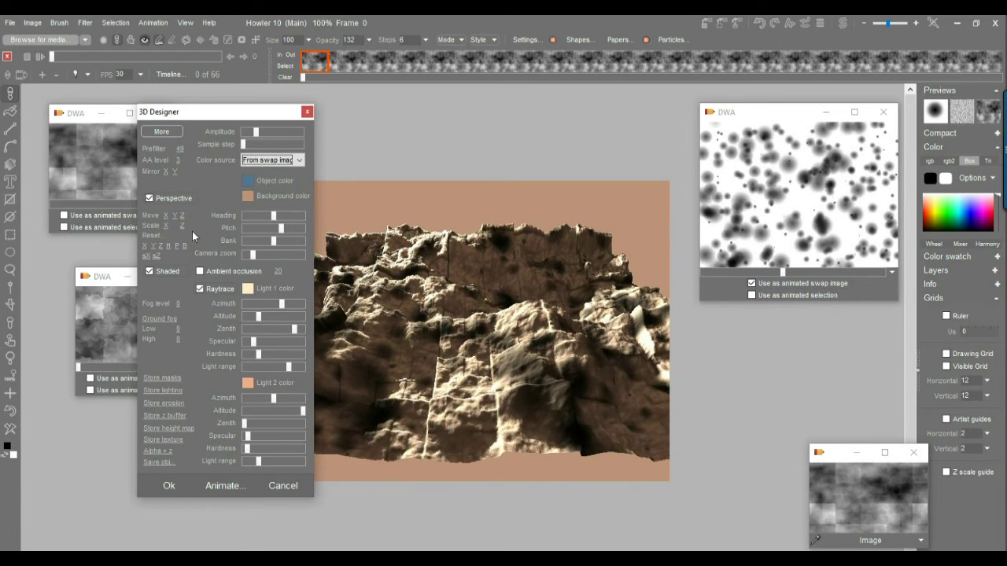
{"action": "left_click_drag", "start_coordinate": [278, 228], "coordinate": [284, 228]}
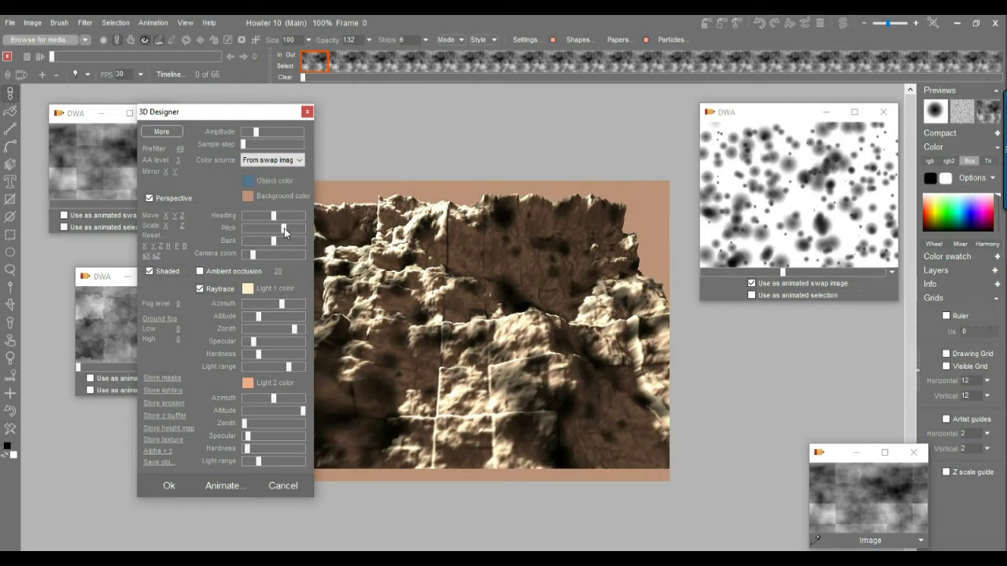
{"action": "left_click", "coordinate": [284, 480]}
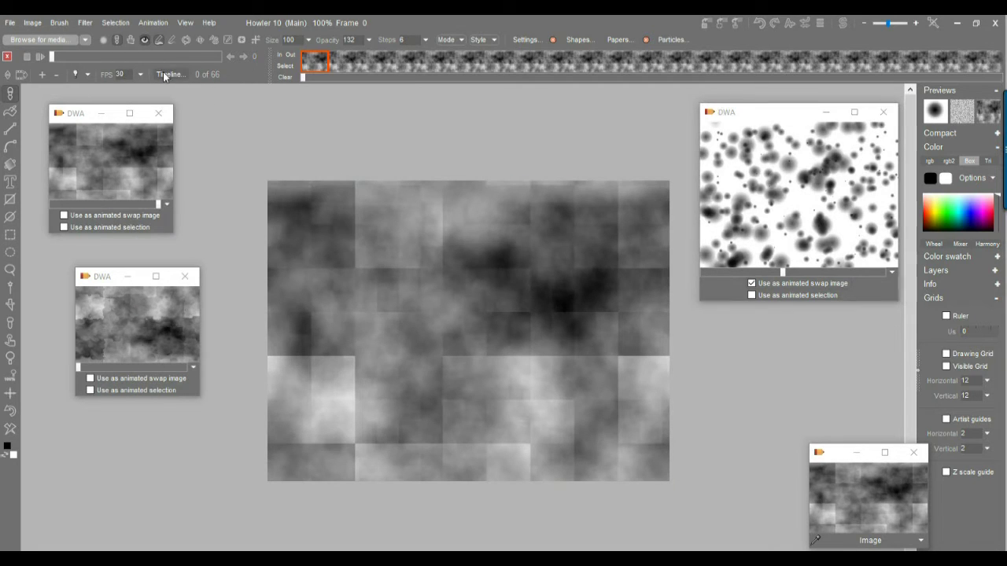
Open the timeline editor for the 66-frame noise animation and choose 3D Designer as its filter.
{"action": "left_click", "coordinate": [167, 74]}
{"action": "left_click_drag", "start_coordinate": [224, 95], "coordinate": [90, 103]}
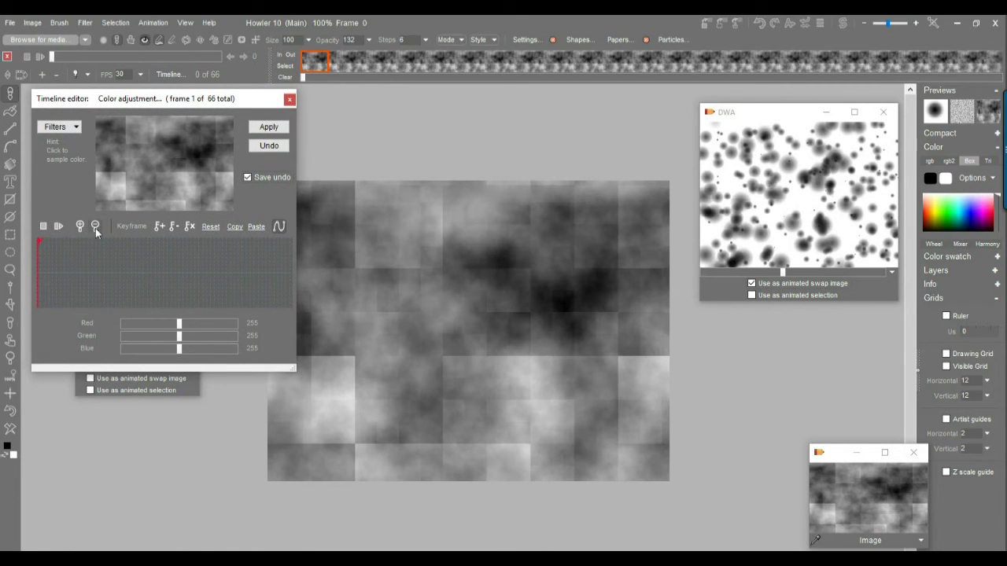
{"action": "left_click", "coordinate": [59, 126]}
{"action": "left_click", "coordinate": [232, 233]}
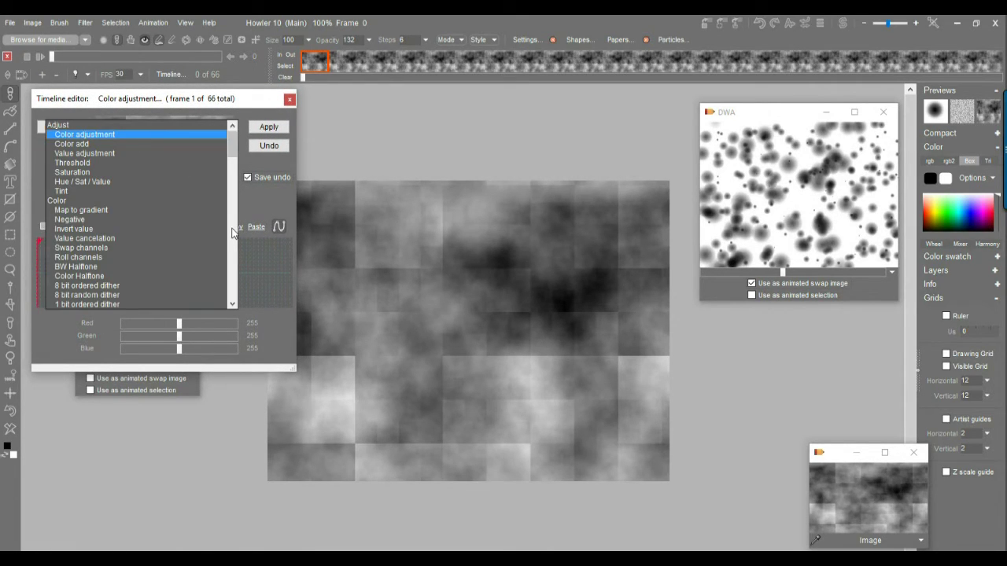
{"action": "left_click", "coordinate": [91, 173]}
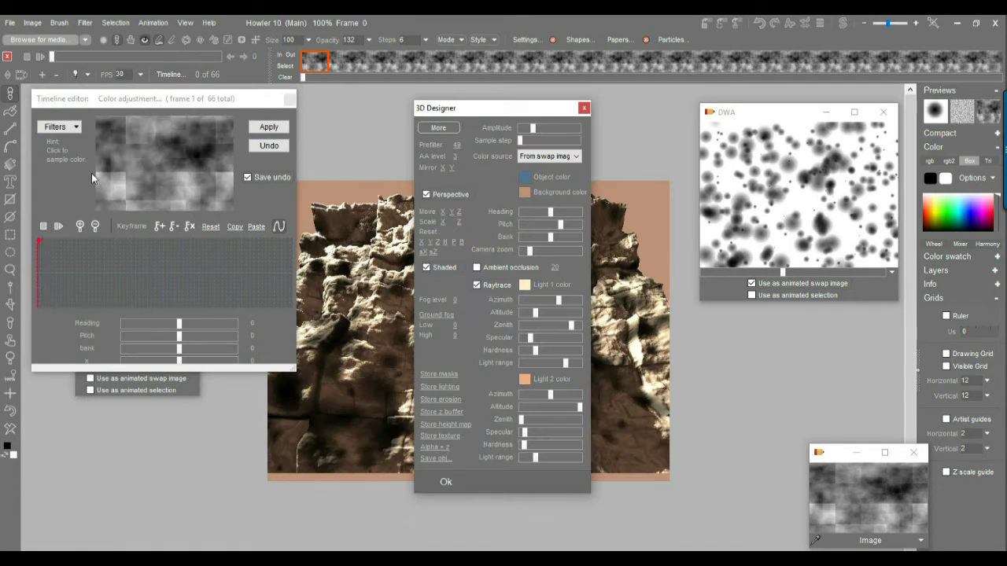
Turn the terrain's heading slightly for an angled view and accept the 3D Designer settings for the timeline.
{"action": "left_click_drag", "start_coordinate": [509, 119], "coordinate": [794, 133]}
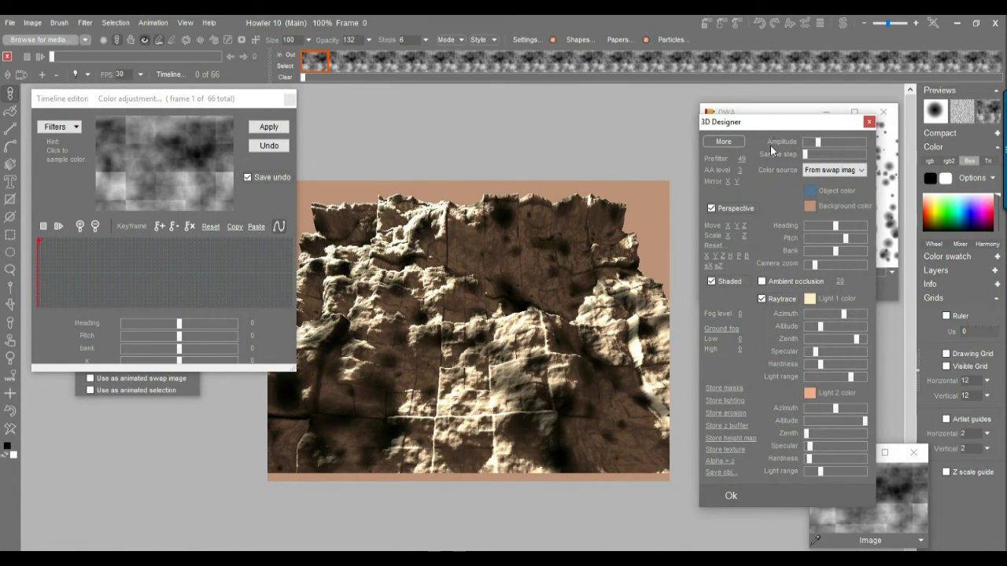
{"action": "mouse_move", "coordinate": [840, 227]}
{"action": "left_mouse_down"}
{"action": "mouse_move", "coordinate": [852, 226]}
{"action": "mouse_move", "coordinate": [838, 226]}
{"action": "left_mouse_up"}
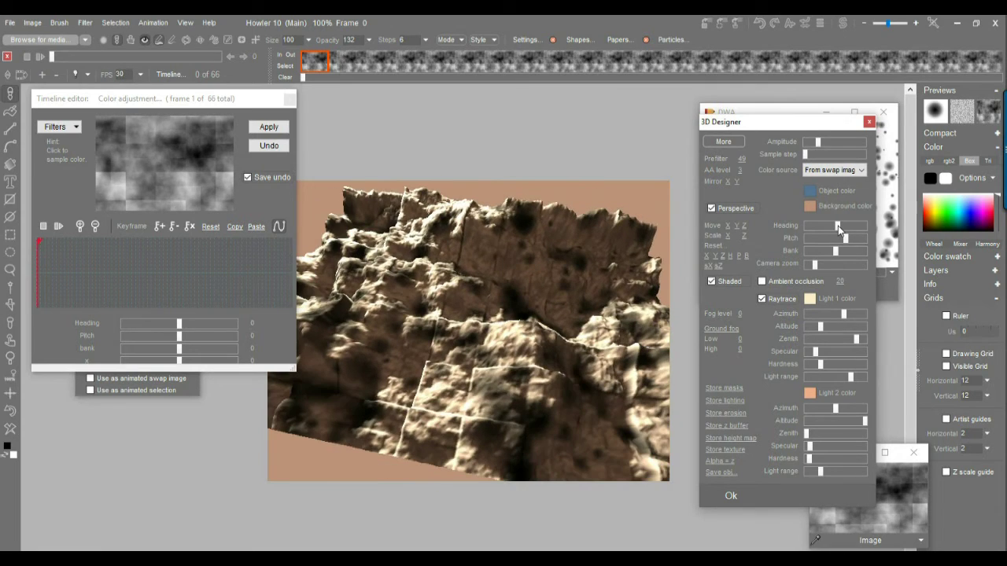
{"action": "left_click", "coordinate": [731, 495]}
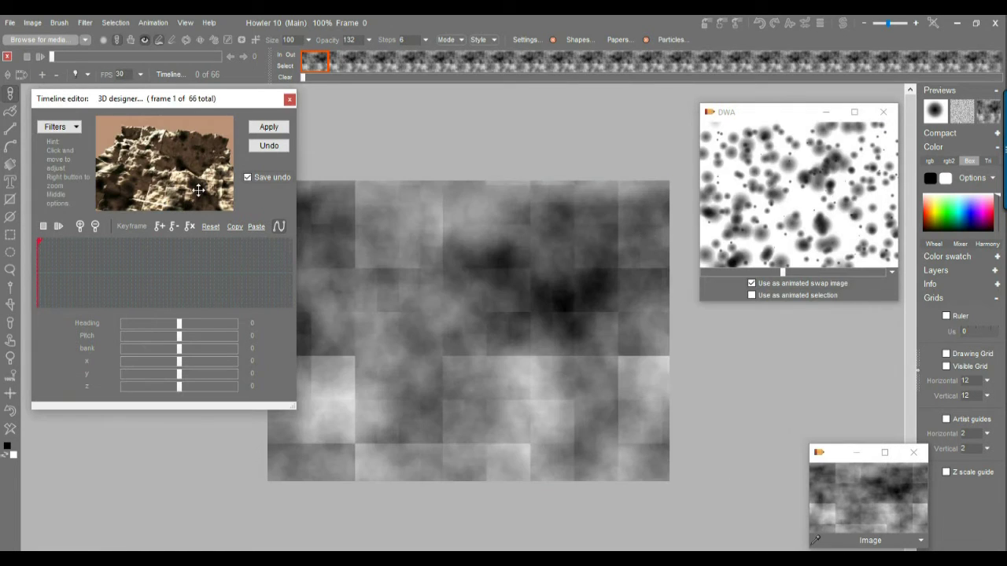
Set the terrain's starting view on frame 1 to heading 12, pitch -11 and z 47.
{"action": "left_click_drag", "start_coordinate": [97, 99], "coordinate": [696, 125]}
{"action": "left_click_drag", "start_coordinate": [779, 206], "coordinate": [686, 221]}
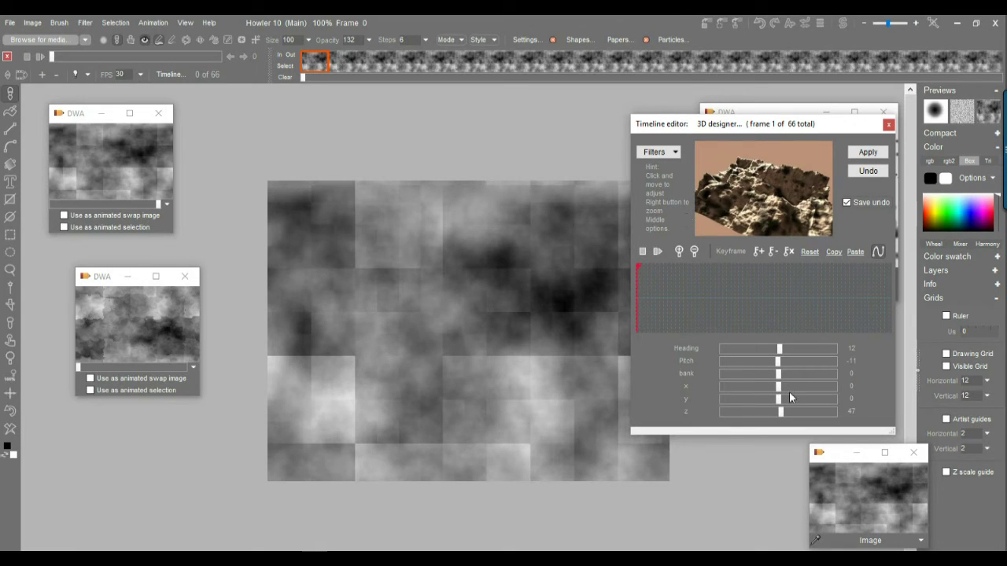
Keyframe frame 66 with heading 13, pitch 1, z about -61 and a lowered y, and apply 3D Designer to the timeline.
{"action": "mouse_move", "coordinate": [775, 277]}
{"action": "left_mouse_down"}
{"action": "mouse_move", "coordinate": [879, 291]}
{"action": "mouse_move", "coordinate": [711, 296]}
{"action": "mouse_move", "coordinate": [897, 295]}
{"action": "mouse_move", "coordinate": [699, 303]}
{"action": "mouse_move", "coordinate": [897, 301]}
{"action": "mouse_move", "coordinate": [892, 270]}
{"action": "left_mouse_up"}
{"action": "left_click_drag", "start_coordinate": [774, 210], "coordinate": [671, 234]}
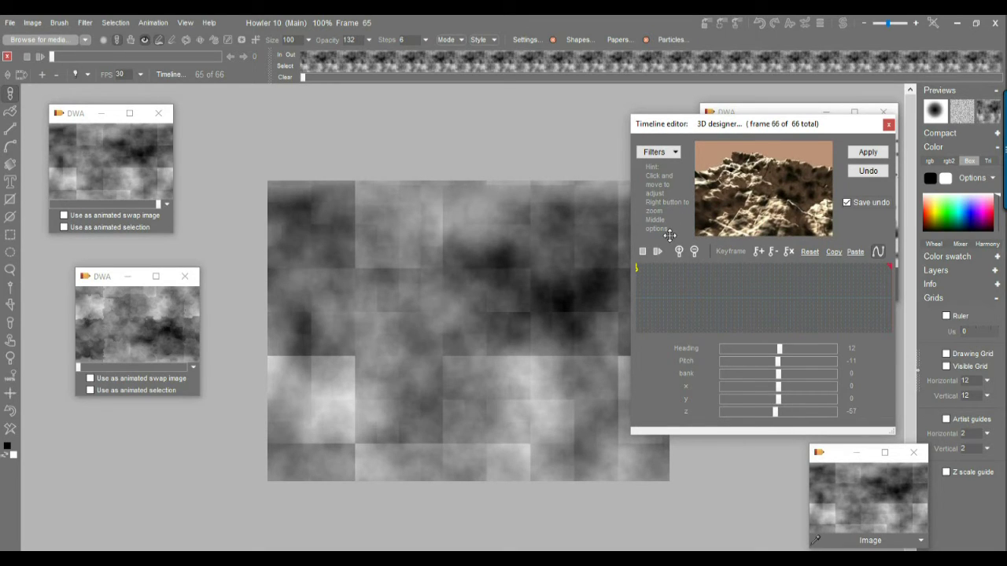
{"action": "left_click_drag", "start_coordinate": [754, 211], "coordinate": [763, 216]}
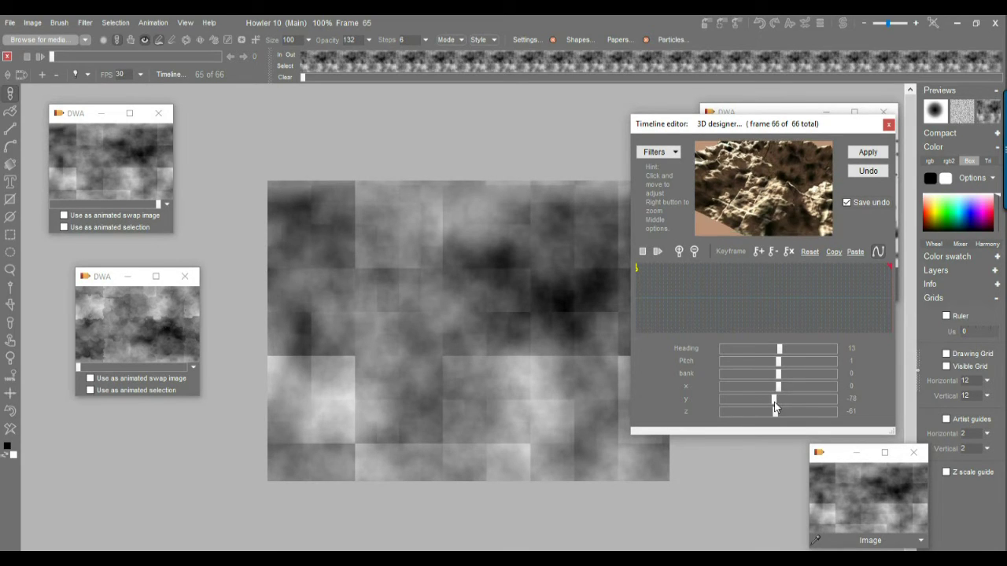
{"action": "left_click_drag", "start_coordinate": [778, 402], "coordinate": [776, 399]}
{"action": "left_click", "coordinate": [757, 251]}
{"action": "left_click_drag", "start_coordinate": [704, 291], "coordinate": [678, 294]}
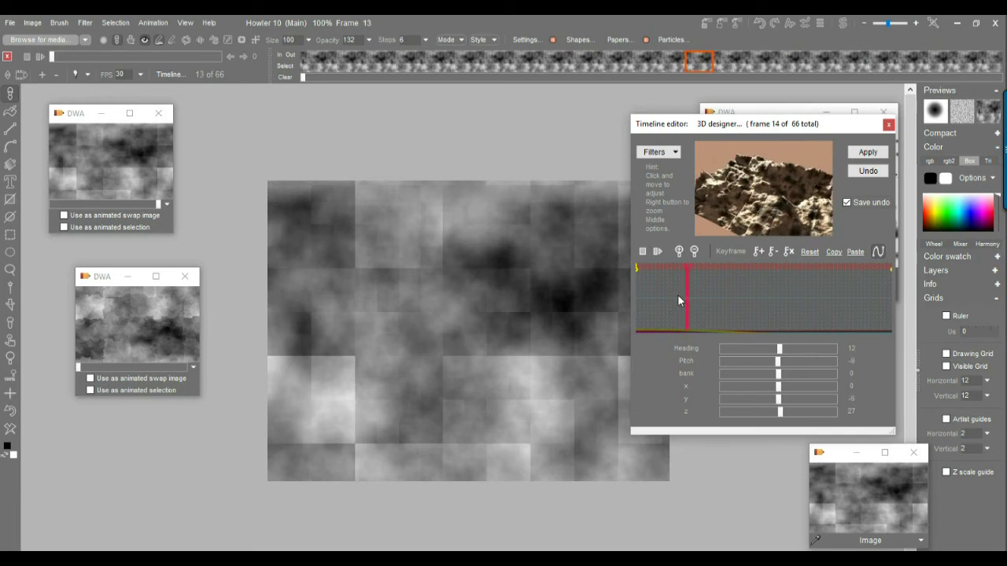
{"action": "left_click", "coordinate": [865, 154]}
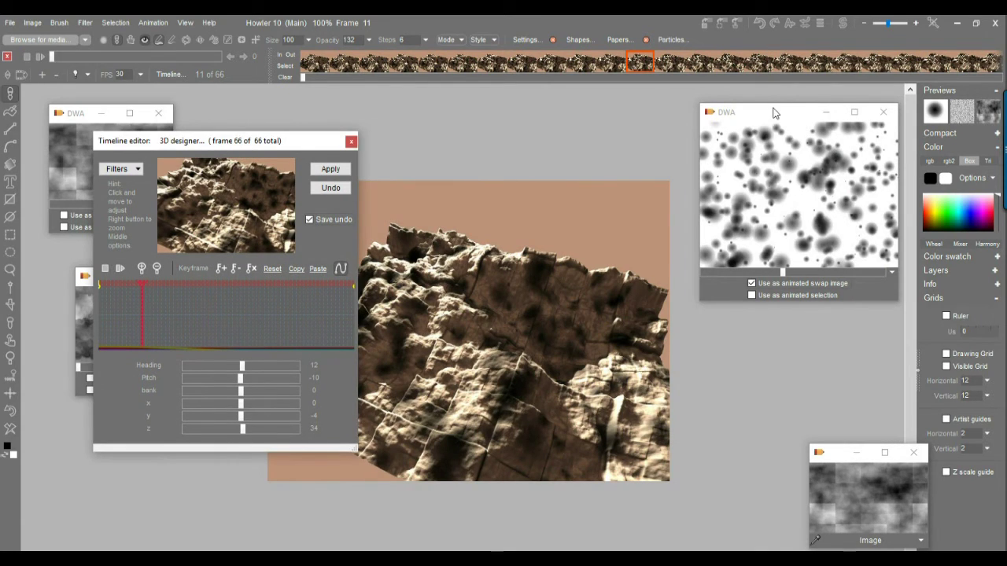
Scrub through the stored snowfall animation that serves as the animated swap image.
{"action": "left_click", "coordinate": [761, 117]}
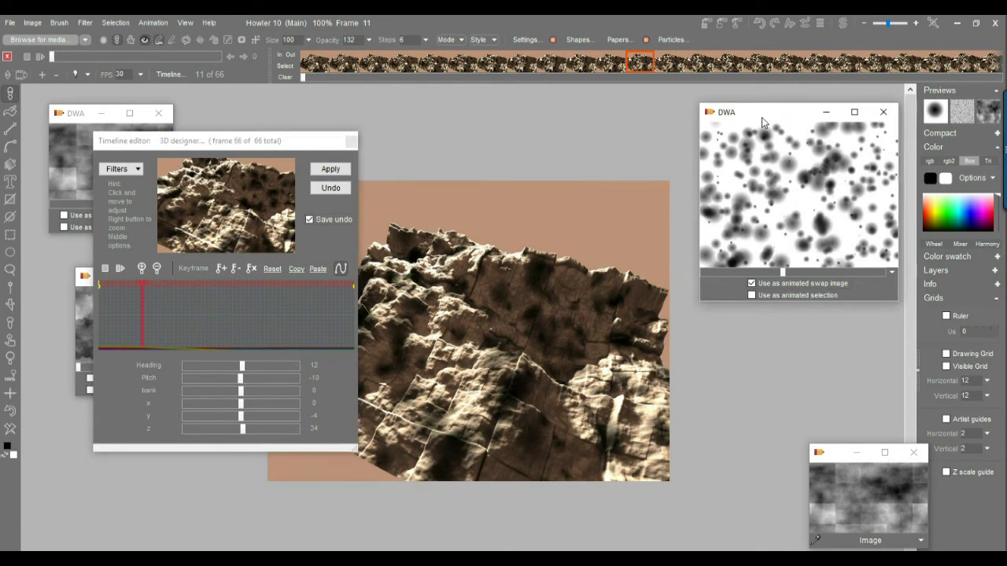
{"action": "left_click_drag", "start_coordinate": [784, 273], "coordinate": [835, 273]}
{"action": "left_click", "coordinate": [751, 284]}
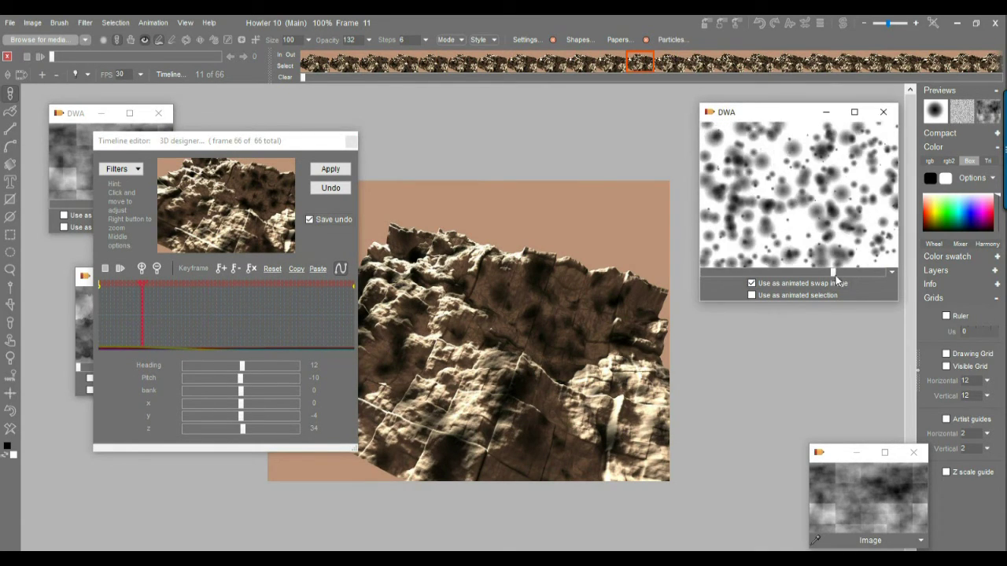
Close the timeline editor, play back the rendered terrain animation and scrub it to frame 18.
{"action": "left_click", "coordinate": [349, 141]}
{"action": "left_click", "coordinate": [43, 58]}
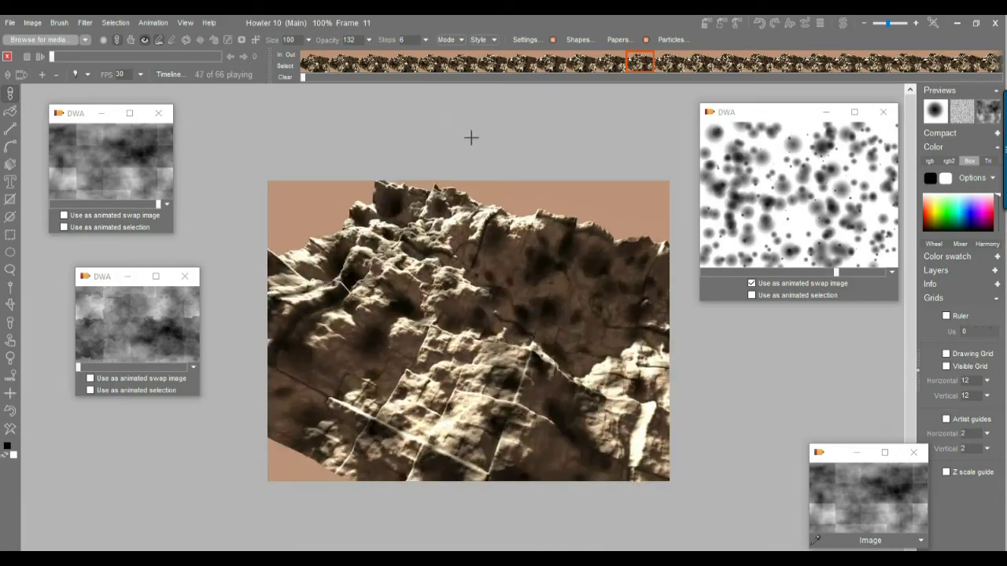
{"action": "left_click", "coordinate": [76, 57]}
{"action": "left_click_drag", "start_coordinate": [81, 62], "coordinate": [101, 58]}
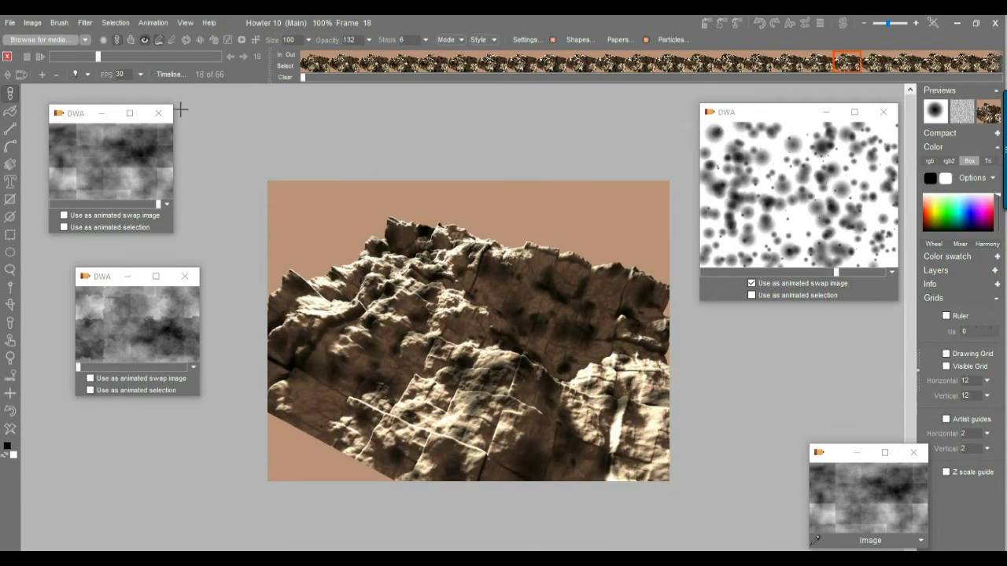
Undo the 3D Designer rendering to restore the noise animation, and check another frame of the stored snowfall animation.
{"action": "key", "text": "ctrl+z"}
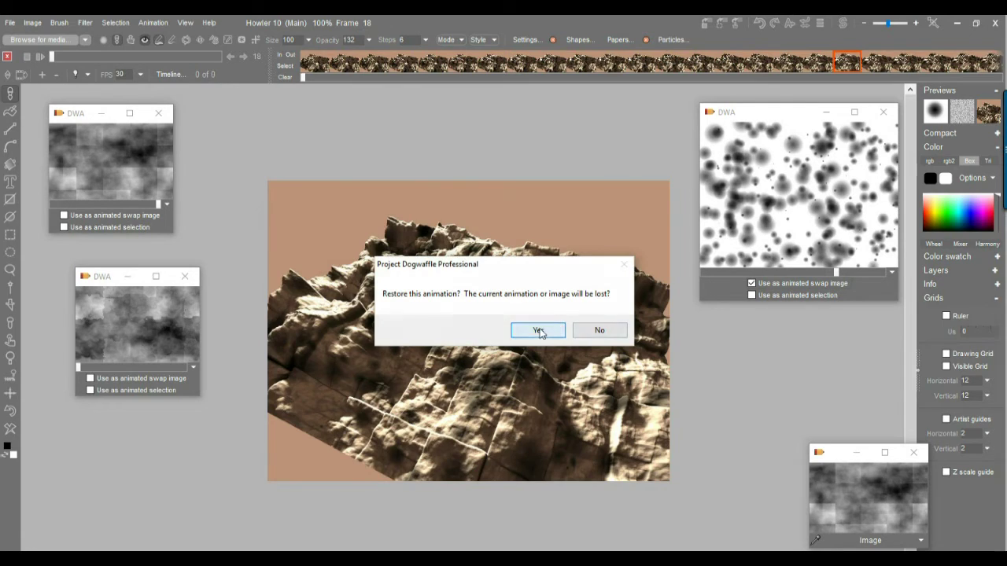
{"action": "left_click", "coordinate": [538, 331]}
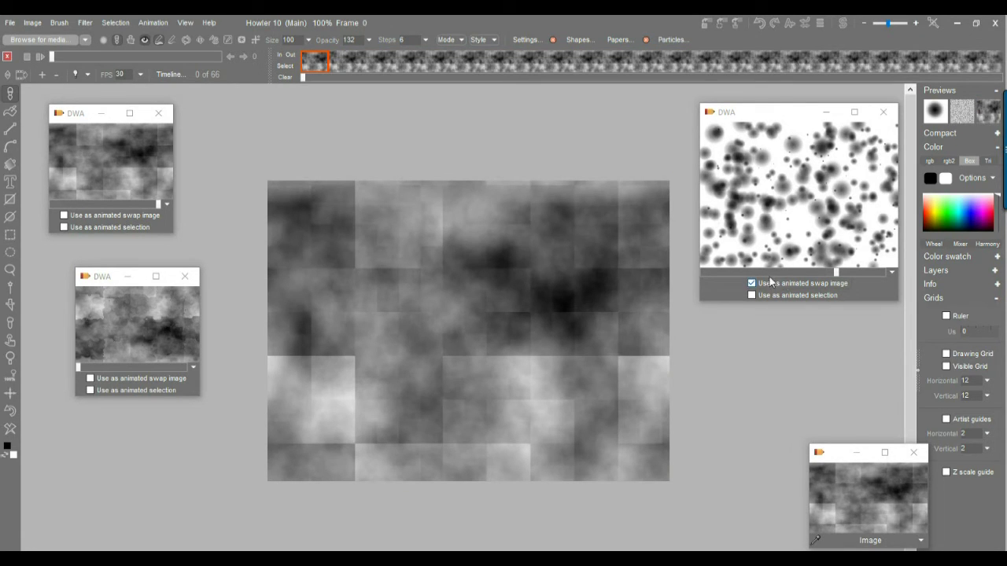
{"action": "left_click", "coordinate": [799, 271]}
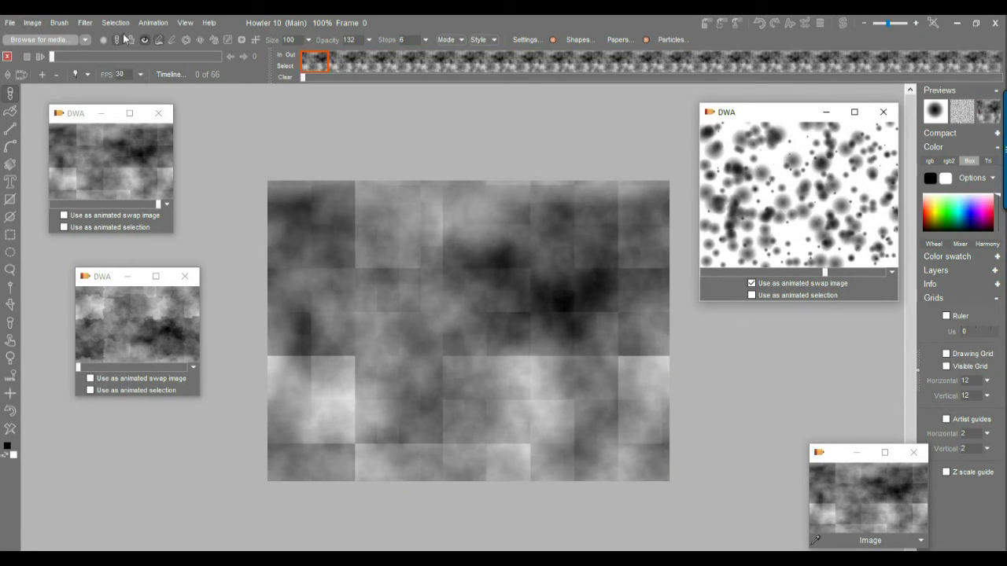
Open Puppy Ray CPU on the noise animation, turn on Global illumination and tilt the camera up toward the horizon.
{"action": "left_click", "coordinate": [85, 22]}
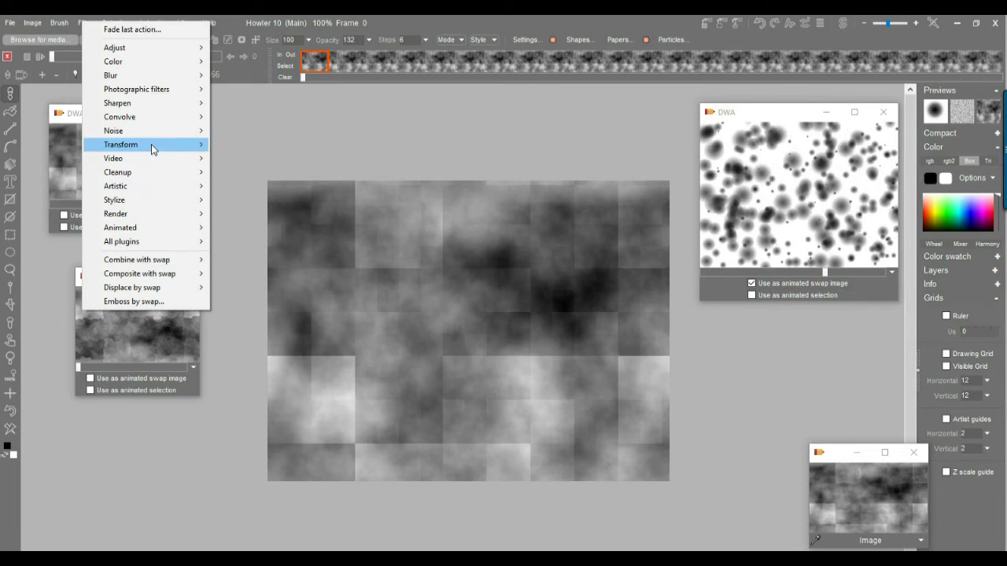
{"action": "mouse_move", "coordinate": [151, 144]}
{"action": "mouse_move", "coordinate": [267, 220]}
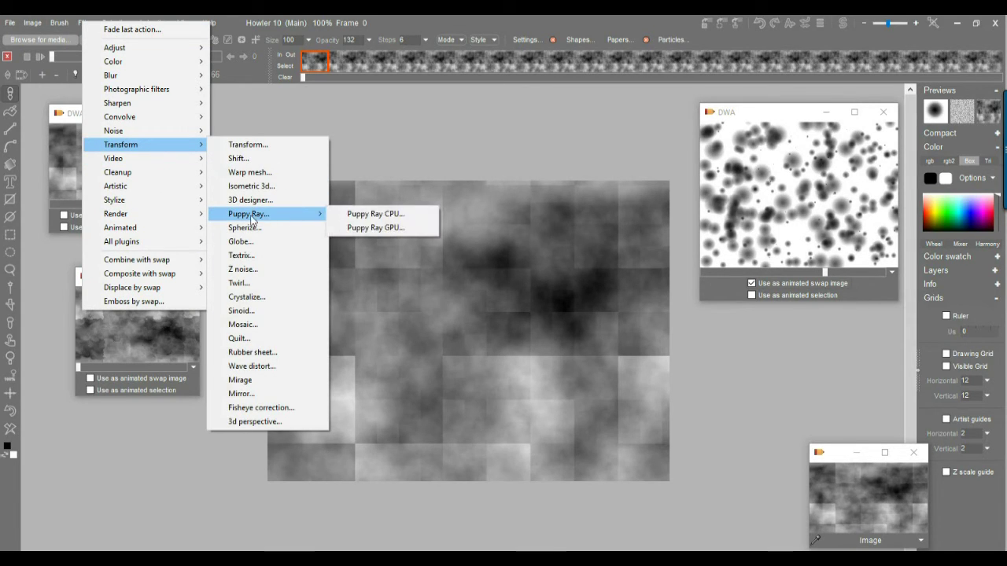
{"action": "left_click", "coordinate": [356, 217]}
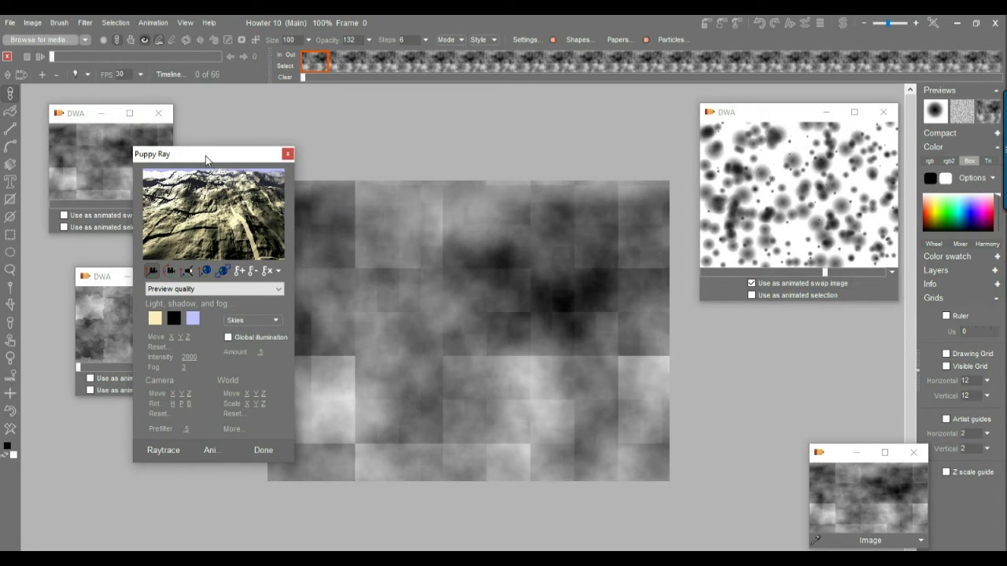
{"action": "left_click_drag", "start_coordinate": [206, 159], "coordinate": [165, 157]}
{"action": "left_click_drag", "start_coordinate": [167, 227], "coordinate": [195, 202]}
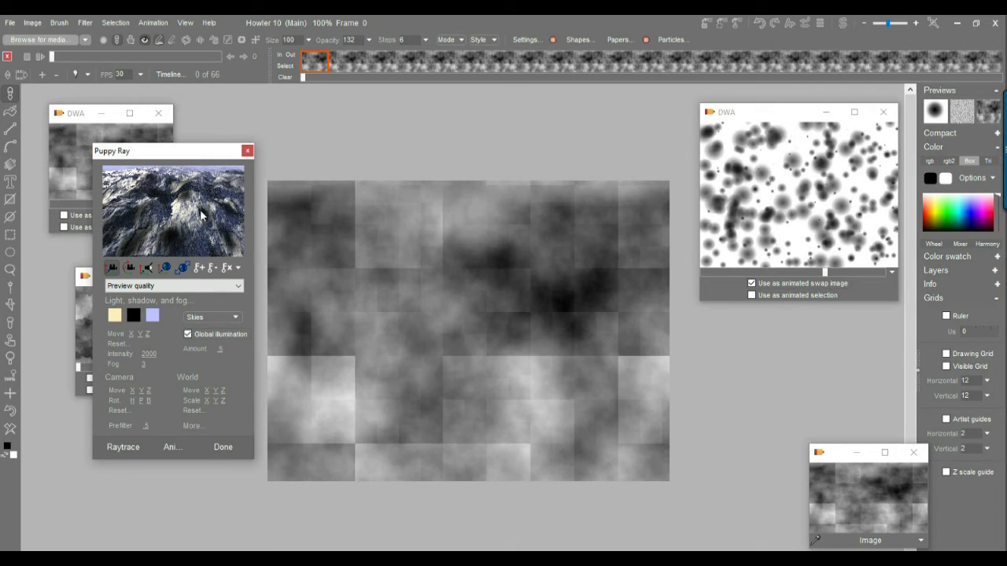
{"action": "left_click", "coordinate": [130, 267]}
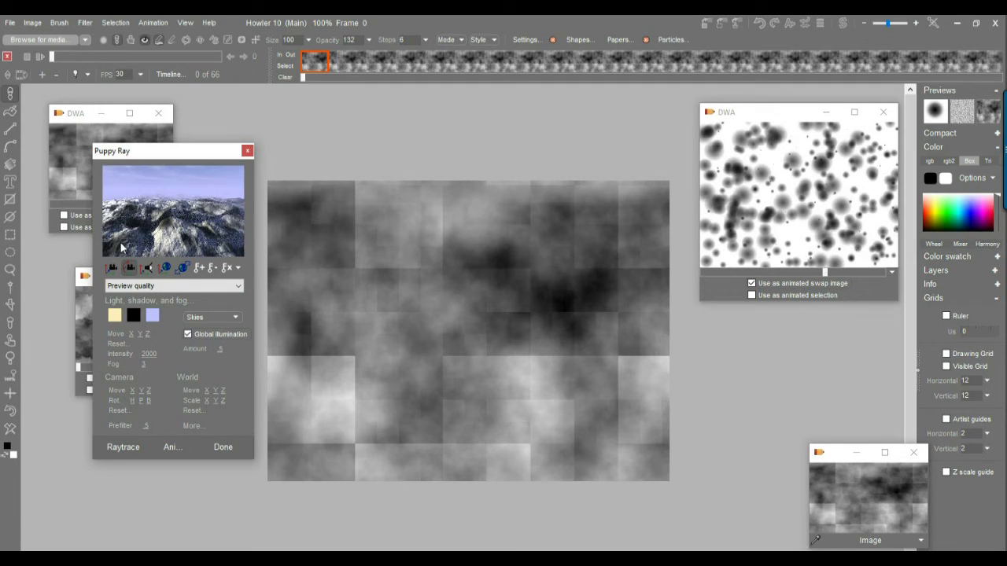
Apply the red sunset sky to the Puppy Ray scene and tilt the camera down onto the terrain.
{"action": "left_click", "coordinate": [205, 319]}
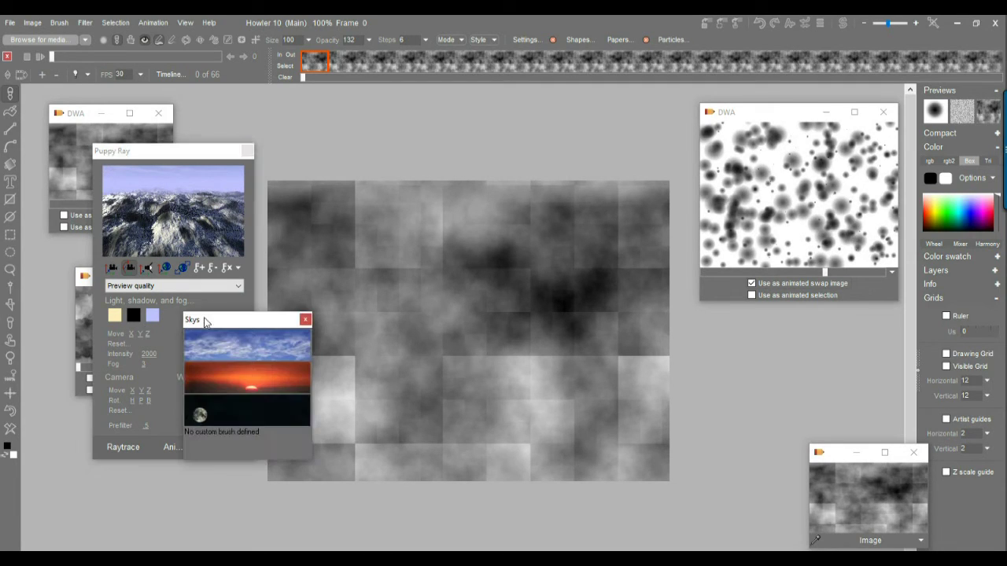
{"action": "left_click", "coordinate": [225, 372]}
{"action": "left_click_drag", "start_coordinate": [150, 211], "coordinate": [188, 127]}
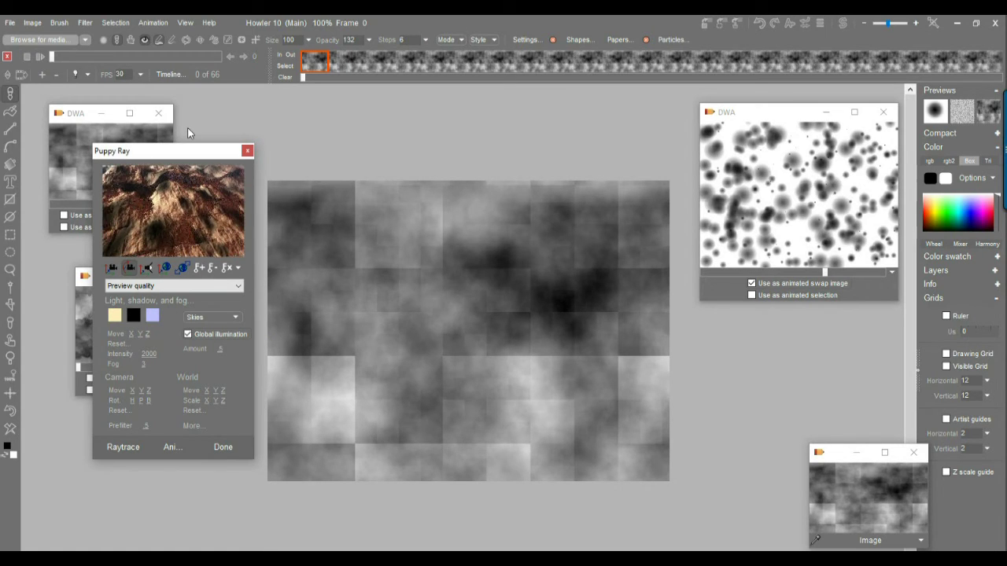
Expand the additional Puppy Ray settings, turn off Interpolation and set Prefilter to 0.
{"action": "left_click", "coordinate": [193, 427]}
{"action": "left_click", "coordinate": [400, 439]}
{"action": "left_click_drag", "start_coordinate": [264, 157], "coordinate": [219, 156]}
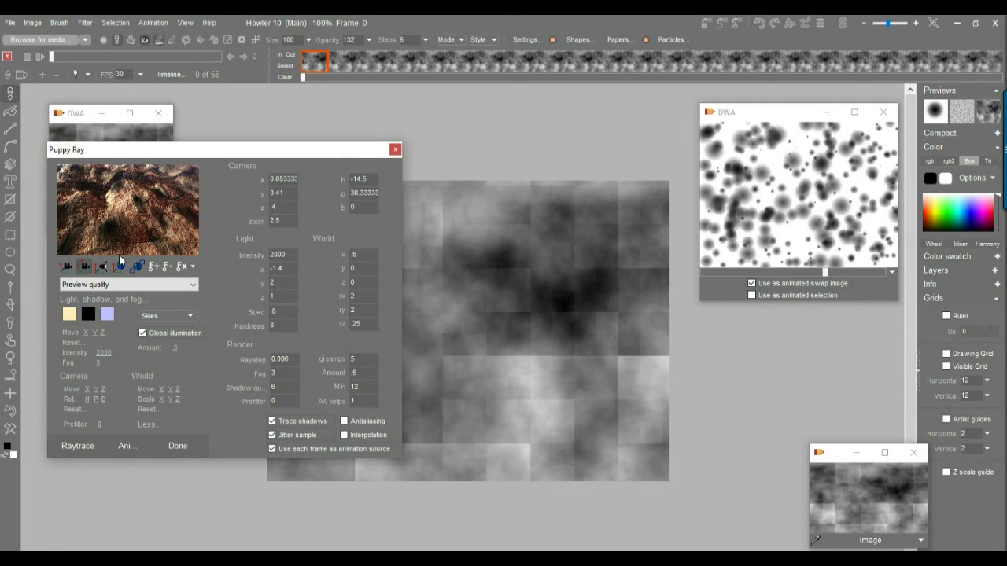
Bring the camera down close to the blocky terrain and rotate it to heading 55 and pitch about 27.
{"action": "left_click", "coordinate": [67, 268]}
{"action": "left_click_drag", "start_coordinate": [124, 180], "coordinate": [118, 117]}
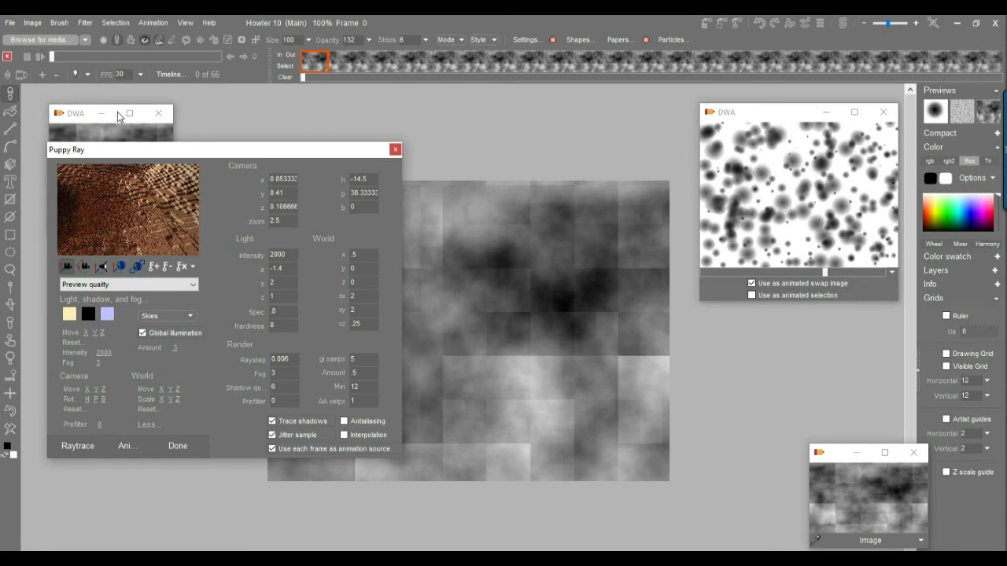
{"action": "left_click_drag", "start_coordinate": [154, 189], "coordinate": [132, 218]}
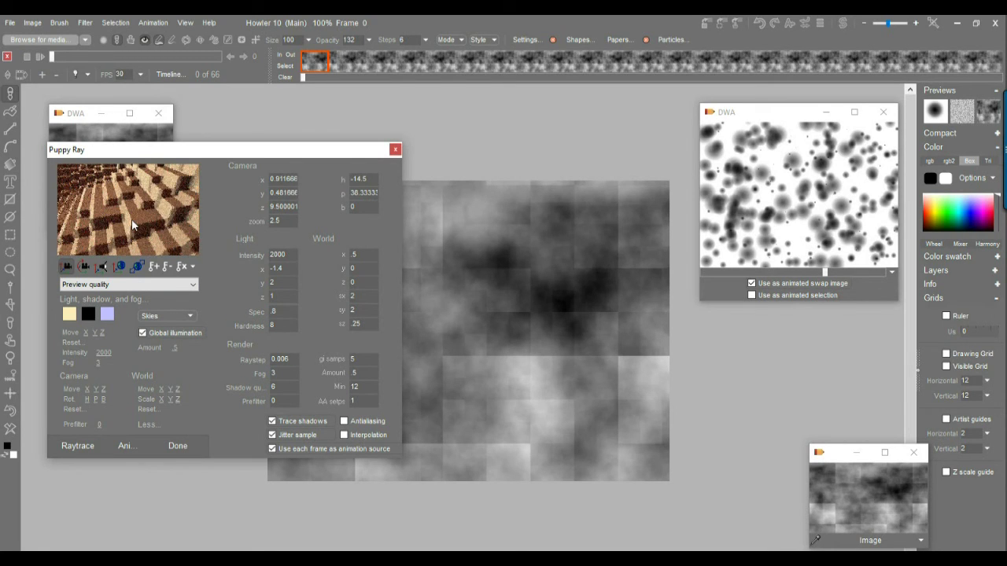
{"action": "left_click", "coordinate": [85, 266]}
{"action": "left_click_drag", "start_coordinate": [117, 210], "coordinate": [361, 248]}
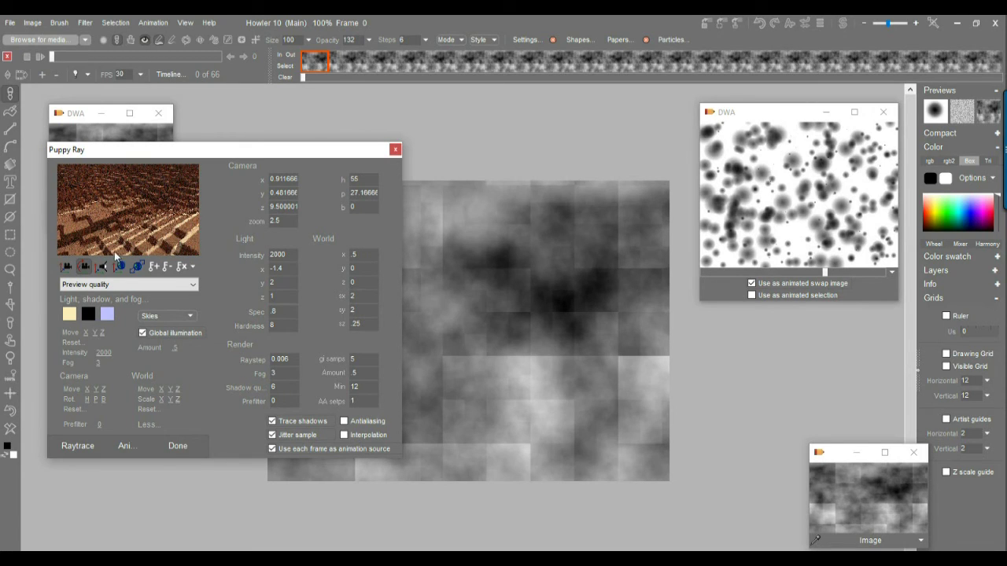
Move the camera to about x 0.89, y 0.40, z 0.165 and add a keyframe on the first frame.
{"action": "left_click", "coordinate": [66, 266]}
{"action": "mouse_move", "coordinate": [130, 210]}
{"action": "left_mouse_down"}
{"action": "mouse_move", "coordinate": [126, 245]}
{"action": "mouse_move", "coordinate": [126, 226]}
{"action": "left_mouse_up"}
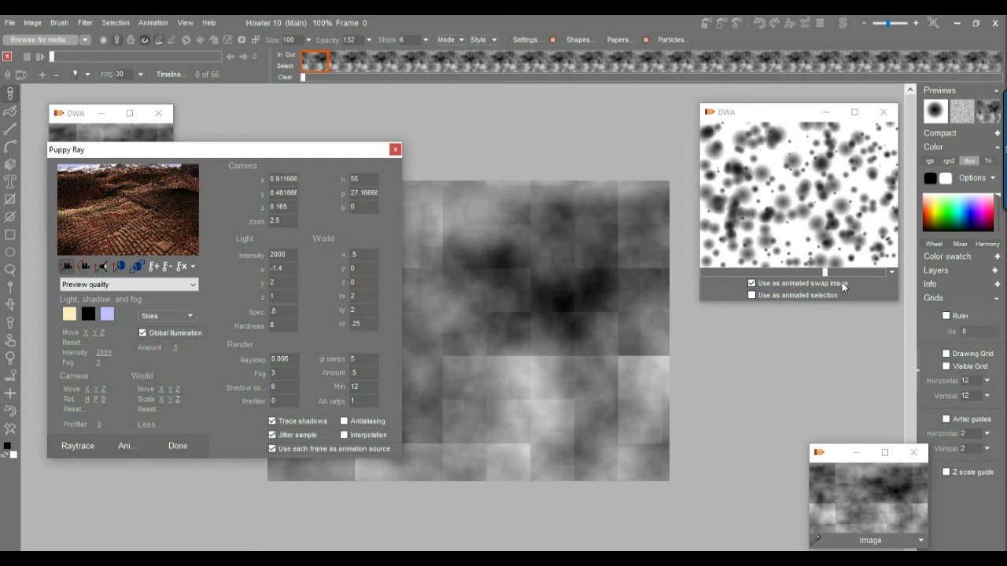
{"action": "left_click_drag", "start_coordinate": [107, 225], "coordinate": [113, 198]}
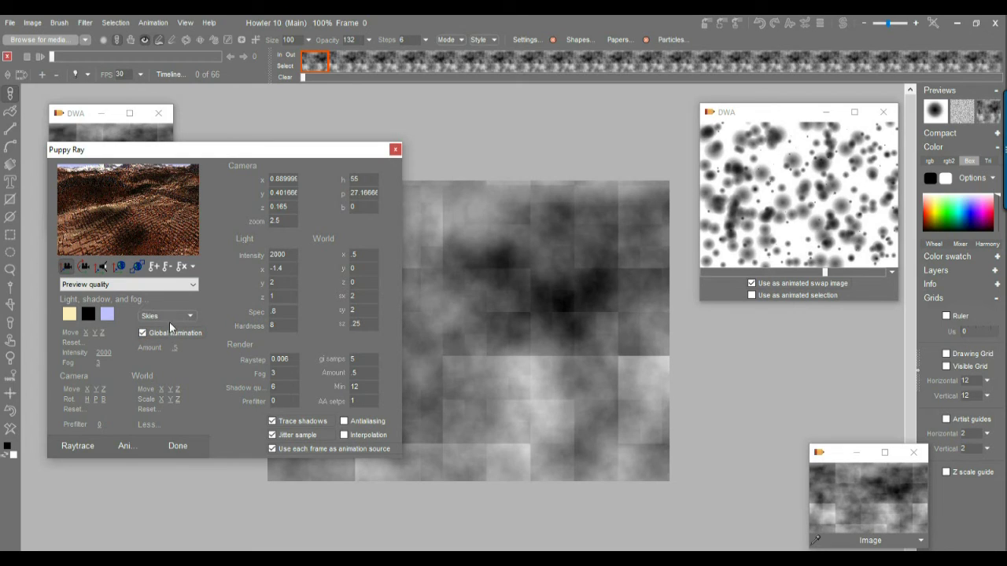
{"action": "left_click", "coordinate": [156, 269]}
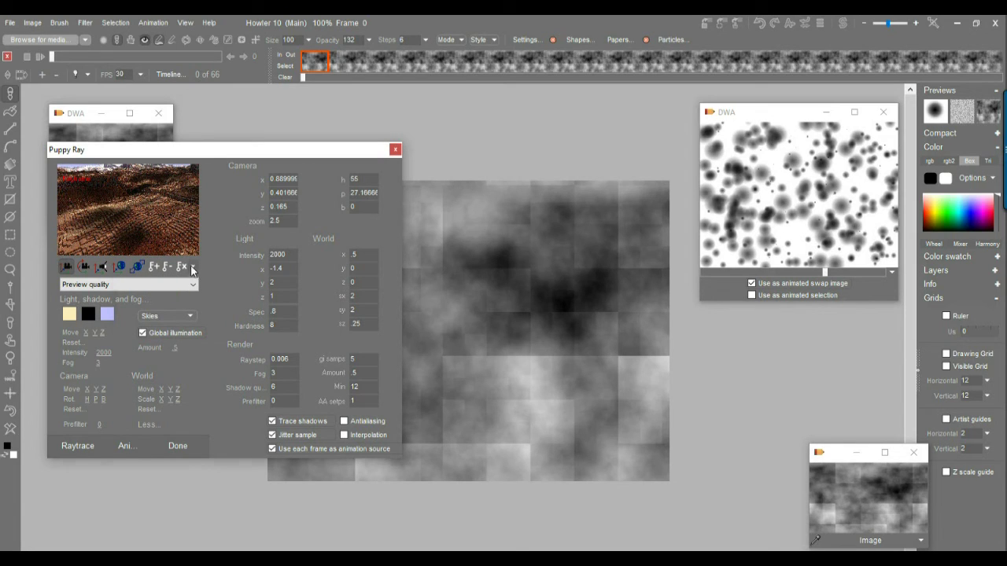
Keyframe the camera on the last frame at about x 0.84, y 0.24, z 0.31, with heading about 54.7 and pitch about 36.2.
{"action": "left_click", "coordinate": [193, 270]}
{"action": "left_click_drag", "start_coordinate": [157, 299], "coordinate": [311, 293]}
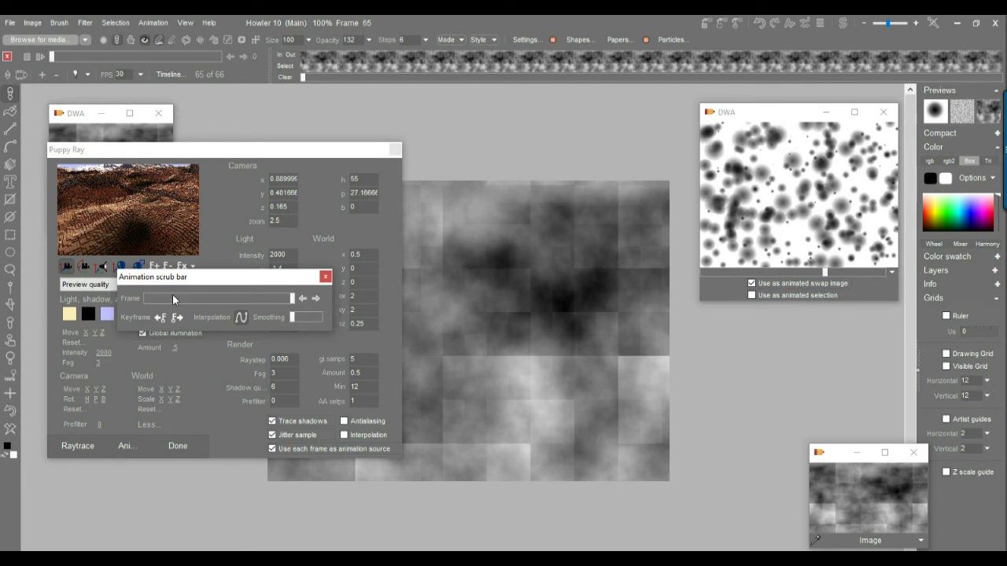
{"action": "left_click", "coordinate": [324, 277]}
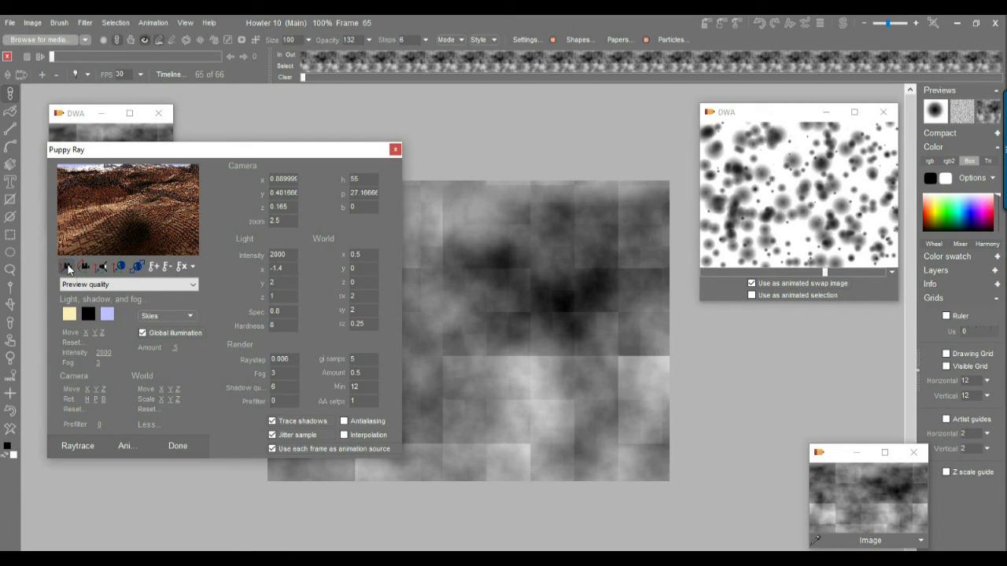
{"action": "left_click_drag", "start_coordinate": [78, 256], "coordinate": [137, 290]}
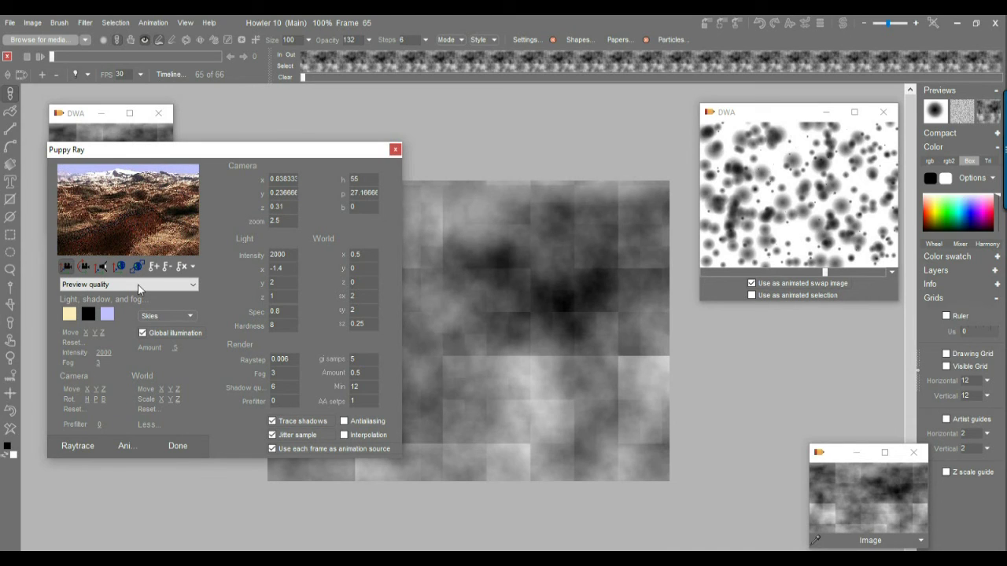
{"action": "left_click_drag", "start_coordinate": [120, 212], "coordinate": [118, 194]}
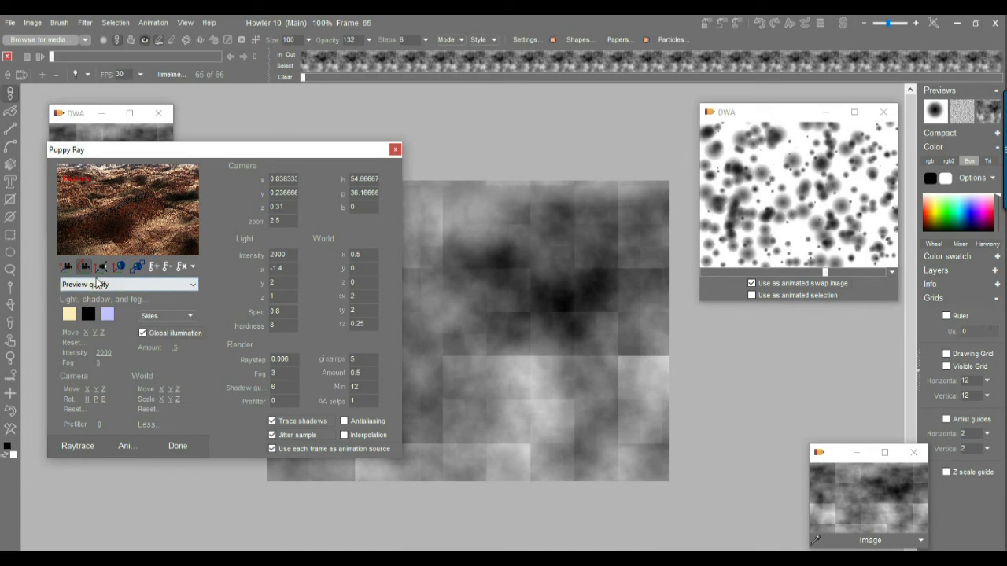
Return the camera animation to its first frame and raytrace that frame at High quality.
{"action": "left_click", "coordinate": [193, 267]}
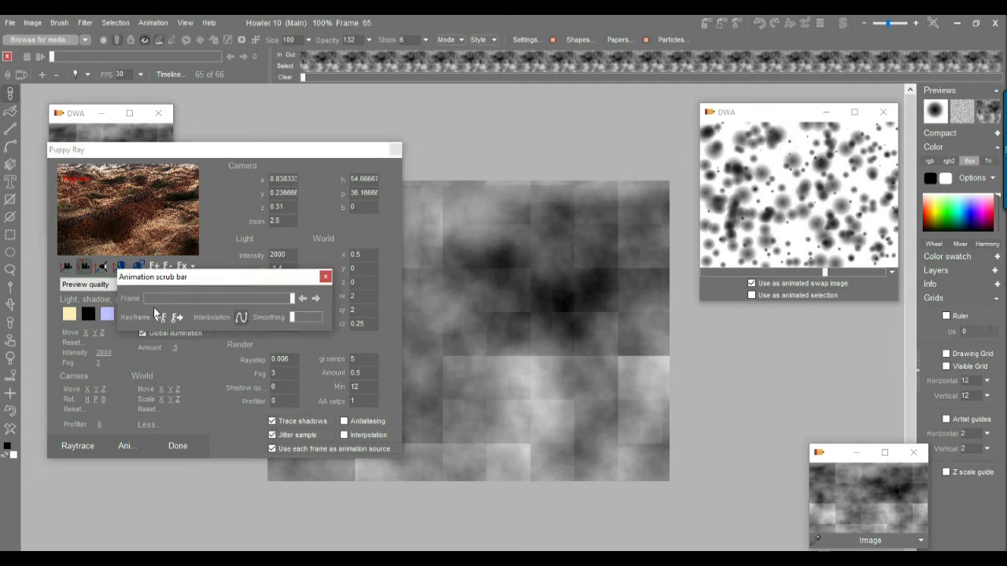
{"action": "mouse_move", "coordinate": [157, 298]}
{"action": "left_mouse_down"}
{"action": "mouse_move", "coordinate": [296, 299]}
{"action": "mouse_move", "coordinate": [133, 307]}
{"action": "left_mouse_up"}
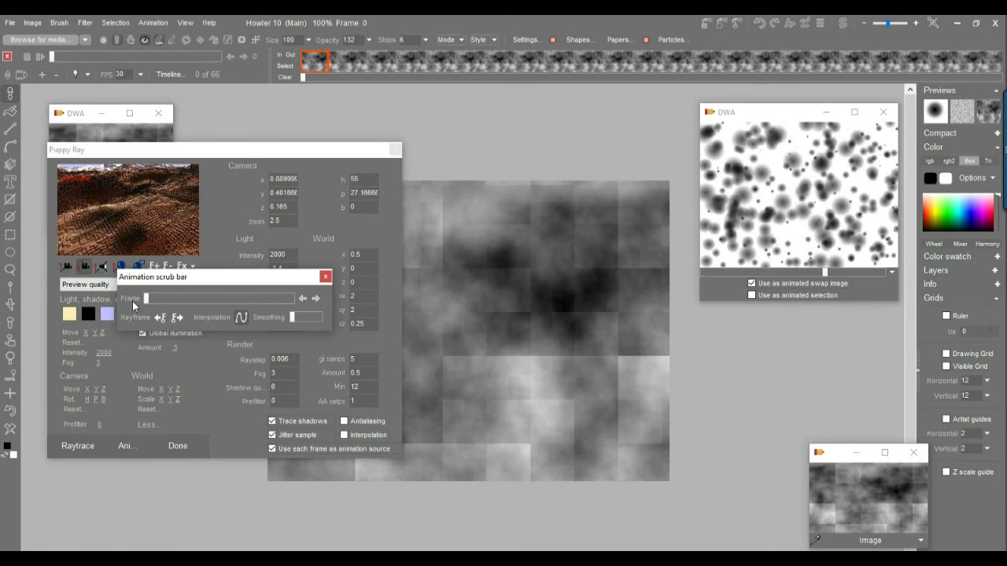
{"action": "left_click", "coordinate": [325, 276]}
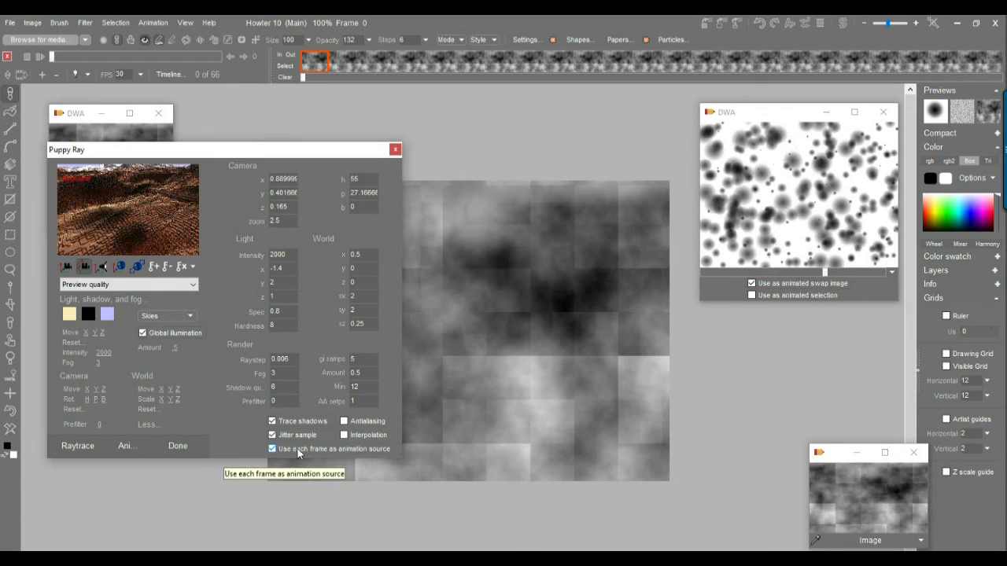
{"action": "left_click", "coordinate": [99, 284]}
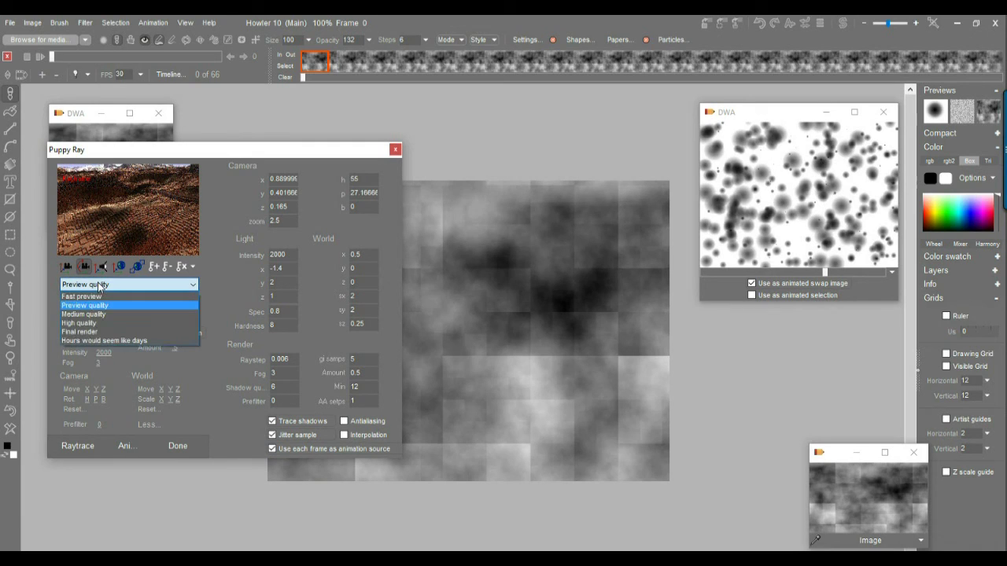
{"action": "left_click", "coordinate": [96, 324]}
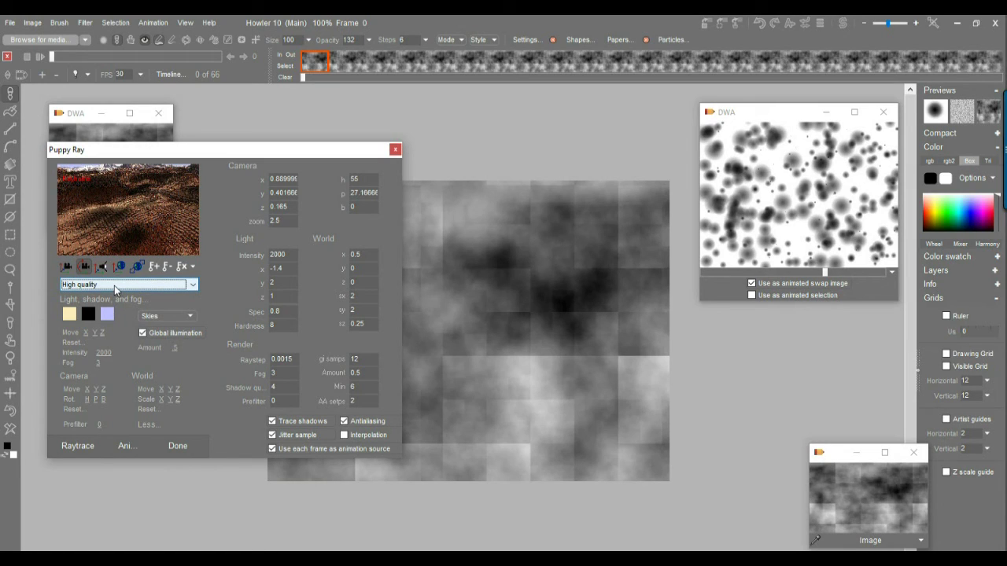
{"action": "left_click", "coordinate": [73, 446]}
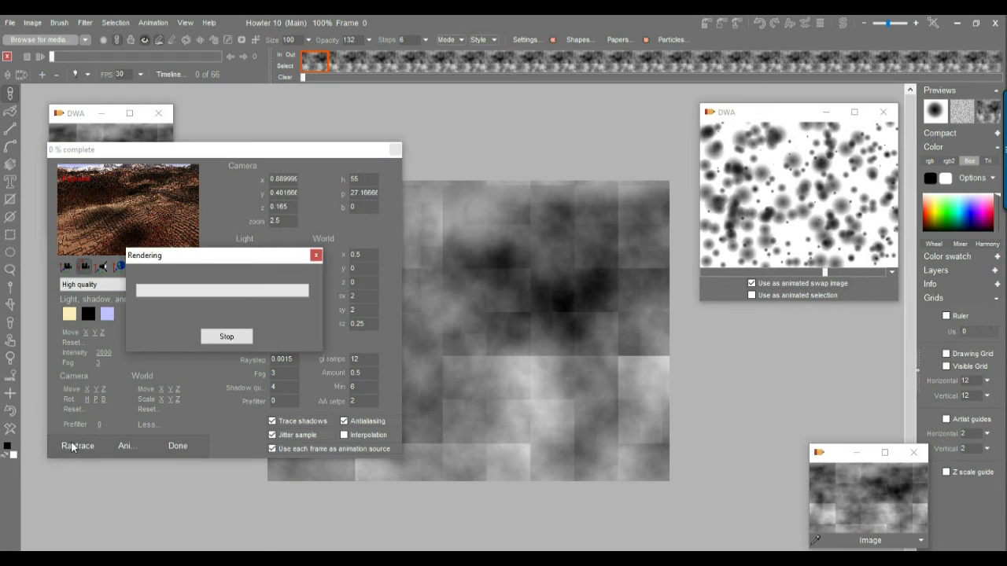